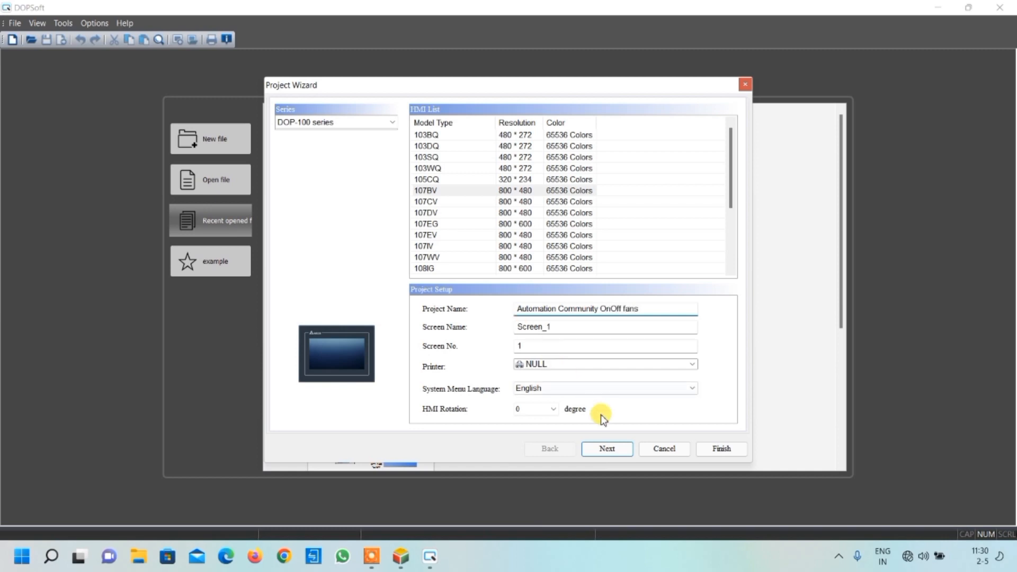
Choose my plc as the communication PLC for the COM1 link and finish creating the project
{"action": "left_click", "coordinate": [607, 449]}
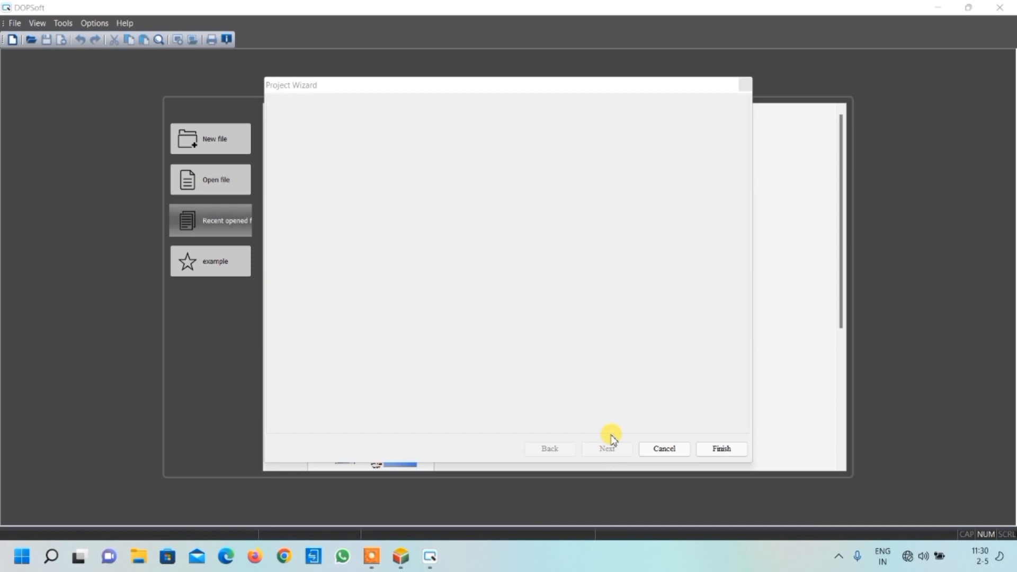
{"action": "left_click", "coordinate": [629, 367]}
{"action": "left_click", "coordinate": [631, 389]}
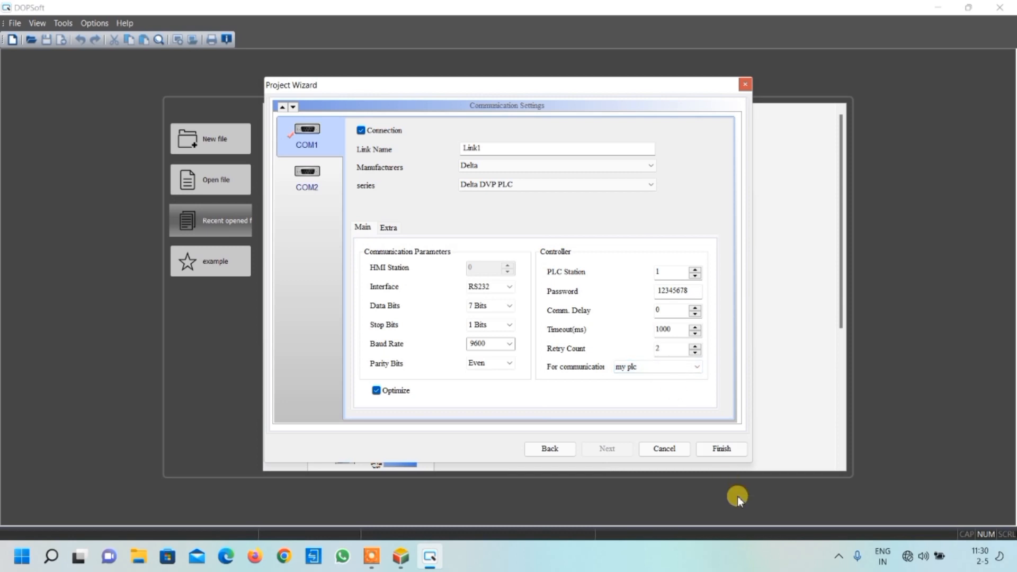
{"action": "left_click", "coordinate": [719, 454]}
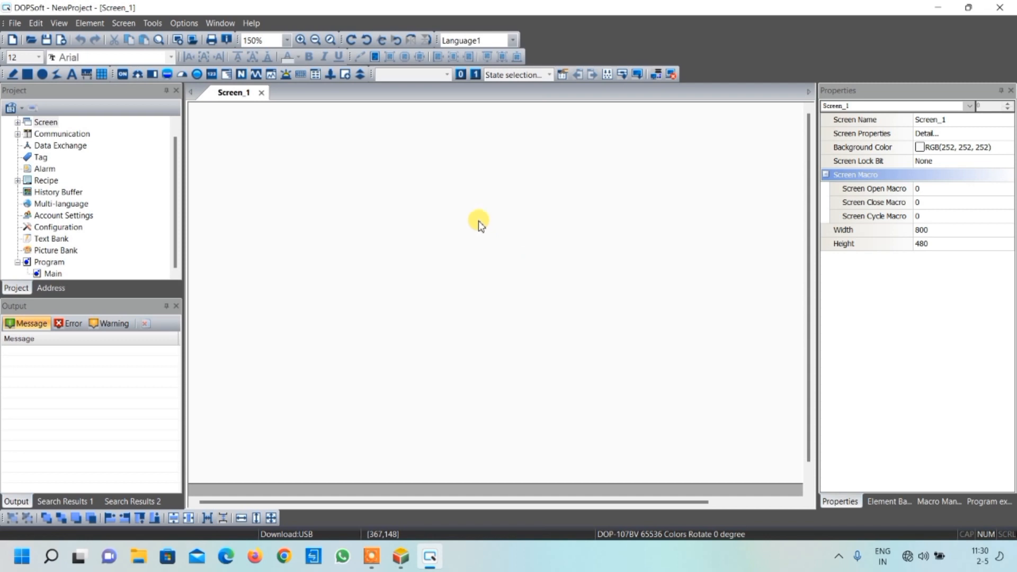
Place a Numeric Display about 171 wide and 57 high in the upper-left area of Screen_1
{"action": "left_click", "coordinate": [211, 74]}
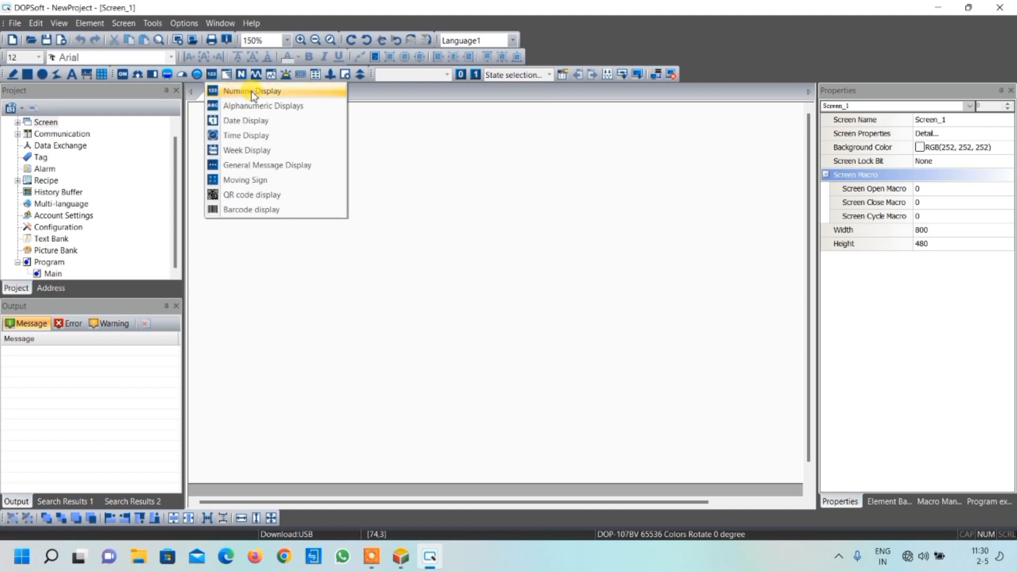
{"action": "left_click", "coordinate": [251, 90]}
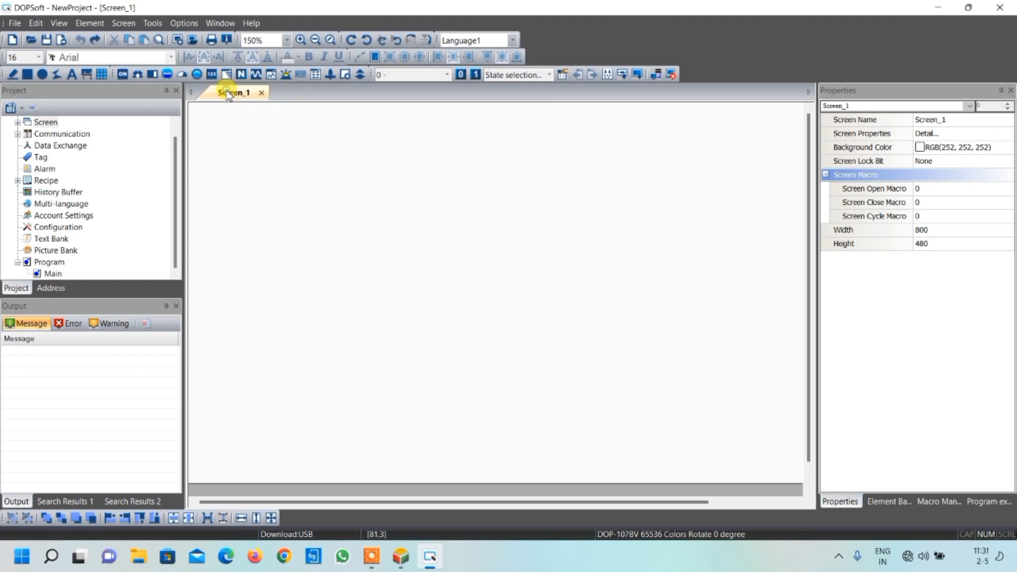
{"action": "left_click_drag", "start_coordinate": [227, 127], "coordinate": [362, 170]}
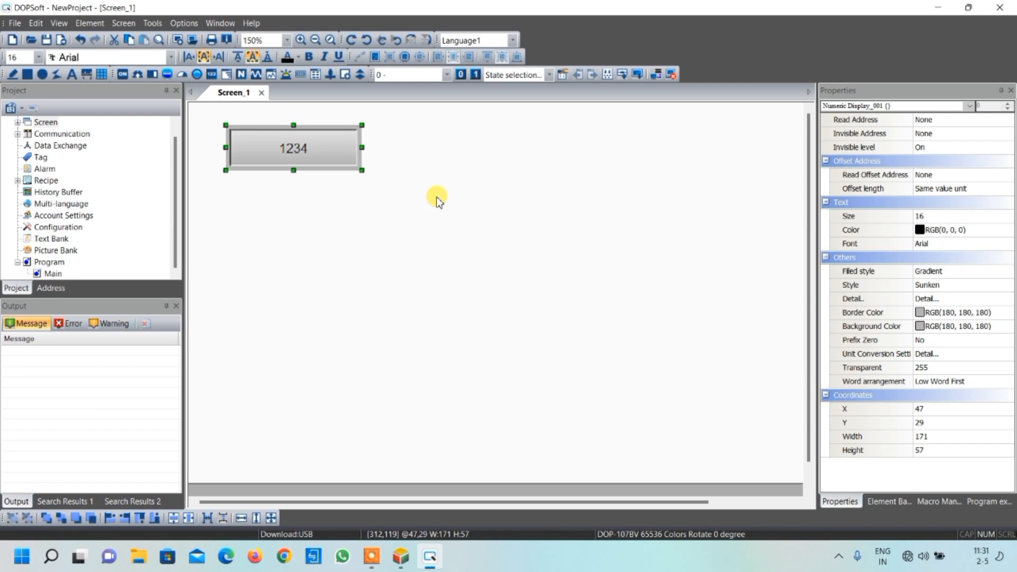
Duplicate the numeric display three times and arrange the four displays in a two-by-two grid
{"action": "key", "text": "ctrl+c"}
{"action": "key", "text": "ctrl+v"}
{"action": "left_click_drag", "start_coordinate": [339, 161], "coordinate": [514, 150]}
{"action": "key", "text": "ctrl+v"}
{"action": "left_click_drag", "start_coordinate": [352, 172], "coordinate": [329, 226]}
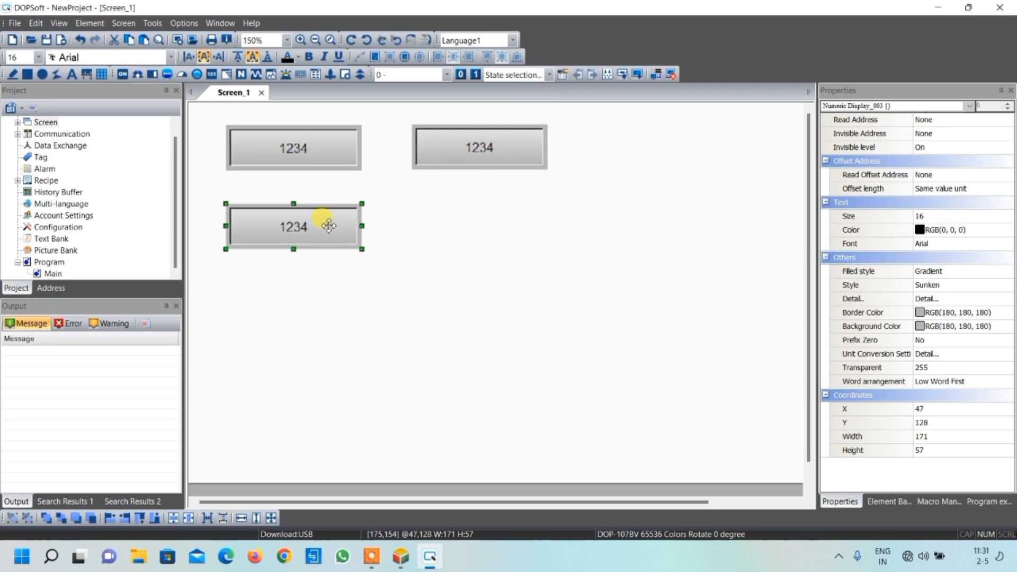
{"action": "key", "text": "ctrl+v"}
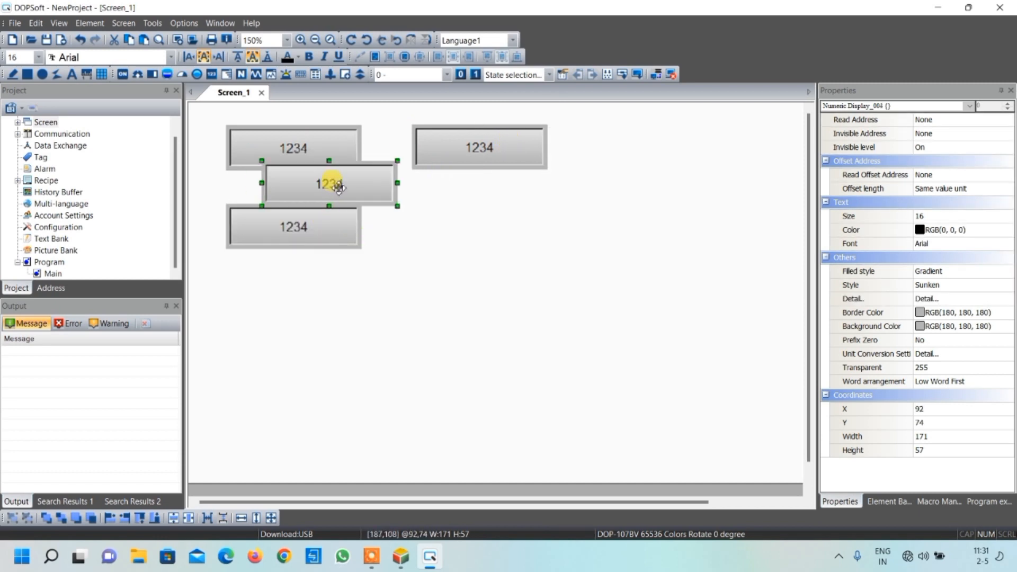
{"action": "left_click_drag", "start_coordinate": [348, 187], "coordinate": [499, 230]}
{"action": "left_click", "coordinate": [470, 279]}
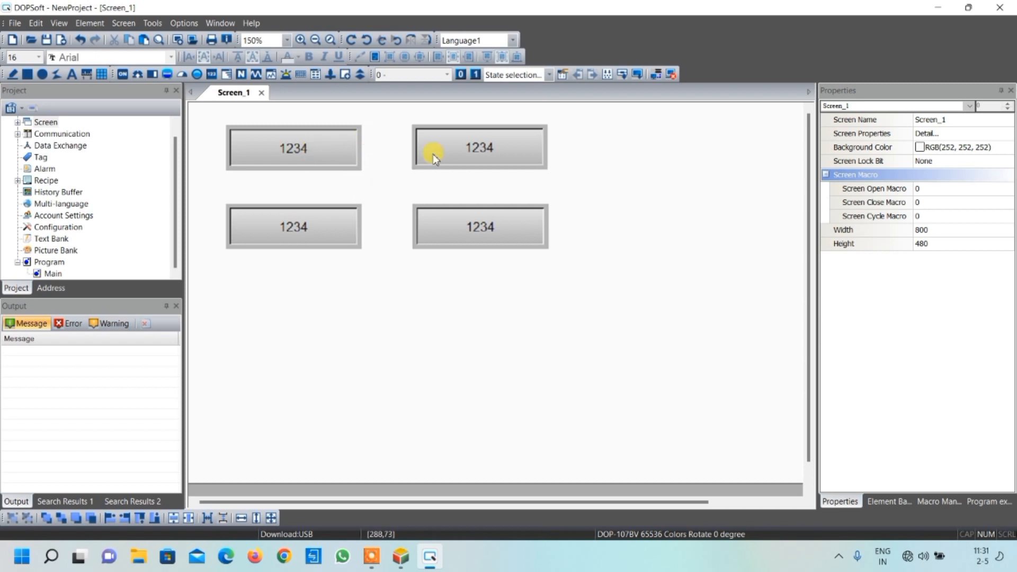
Set the read address of the upper-left numeric display to device D2 on Link1
{"action": "left_click", "coordinate": [310, 145]}
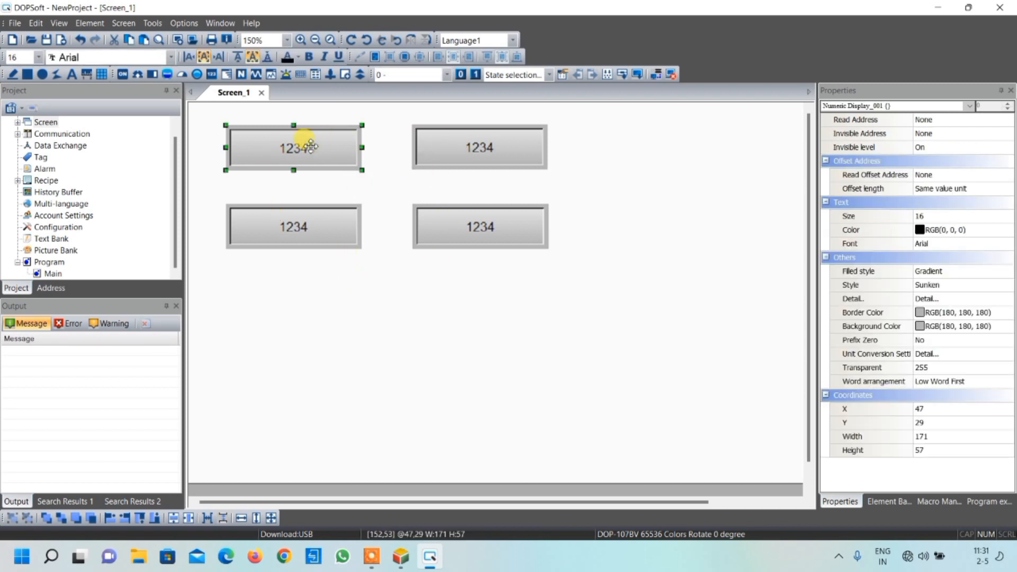
{"action": "double_click", "coordinate": [311, 147]}
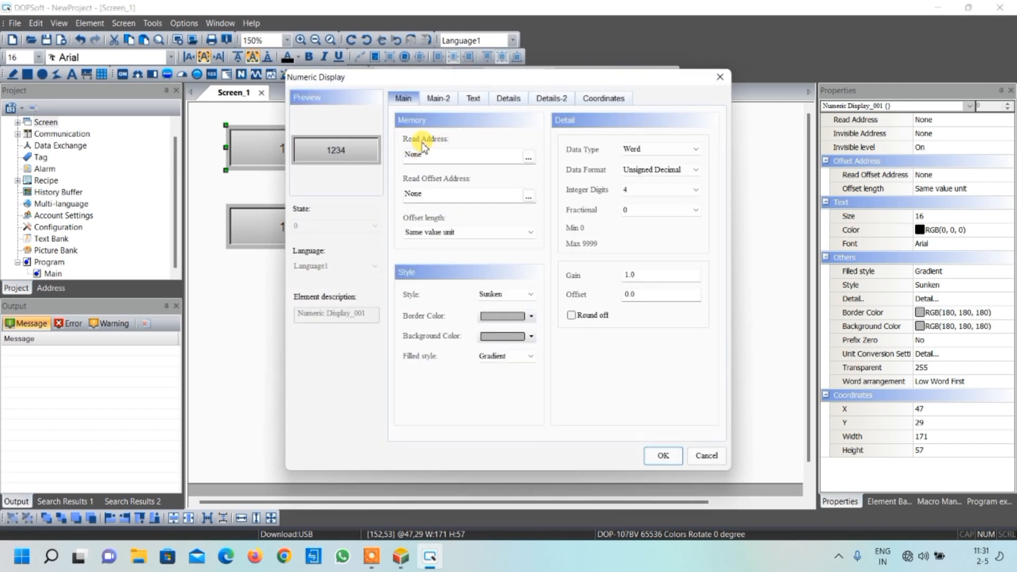
{"action": "left_click", "coordinate": [526, 157]}
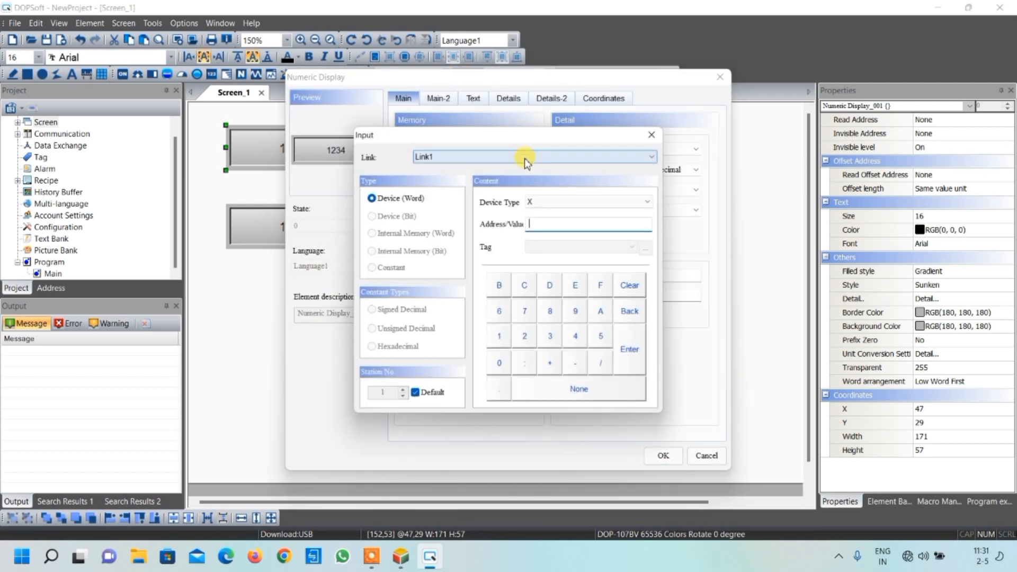
{"action": "left_click", "coordinate": [538, 203]}
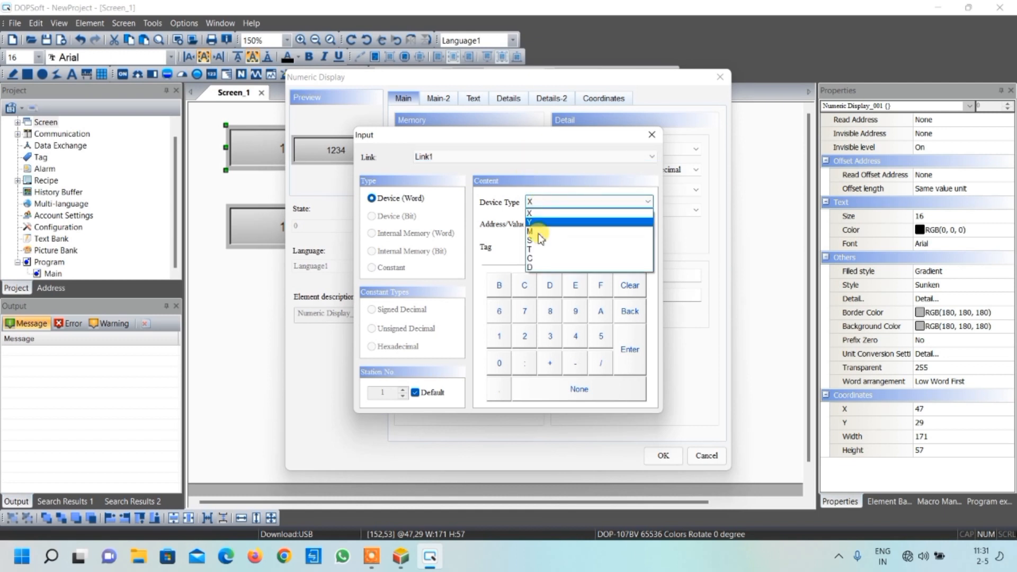
{"action": "left_click", "coordinate": [540, 267]}
{"action": "left_click", "coordinate": [522, 337]}
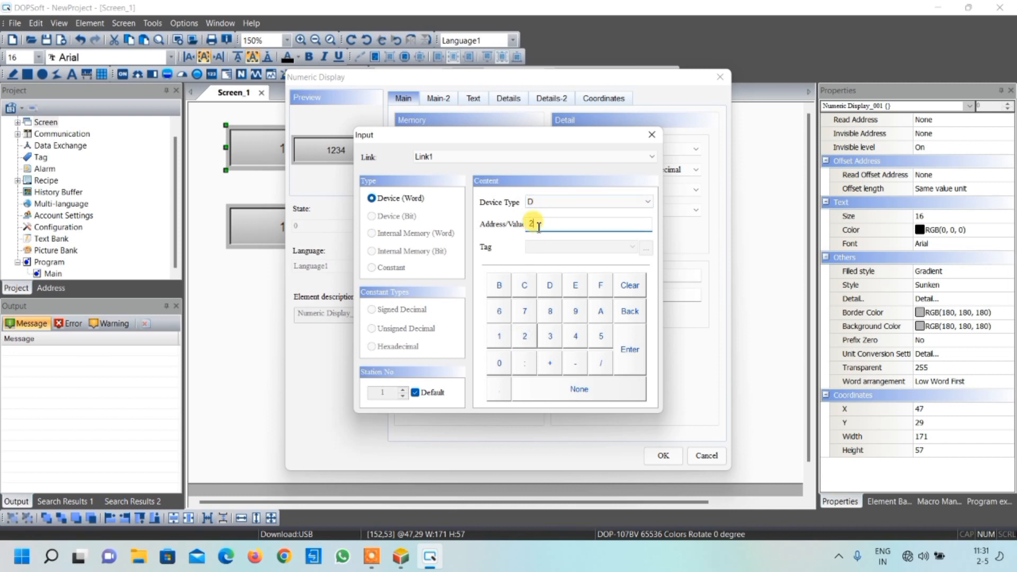
{"action": "left_click", "coordinate": [629, 350]}
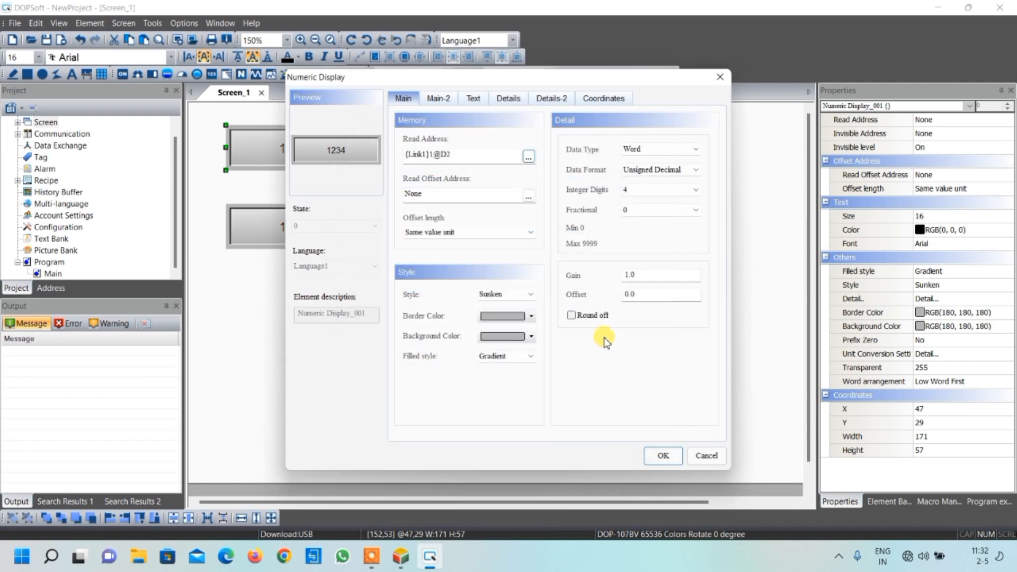
{"action": "left_click", "coordinate": [505, 295]}
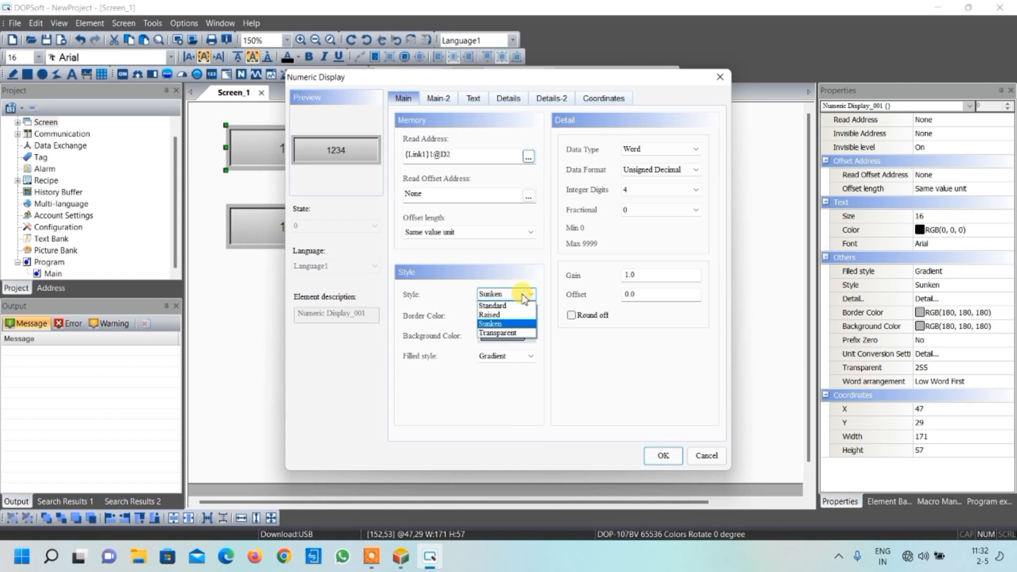
{"action": "left_click", "coordinate": [524, 297]}
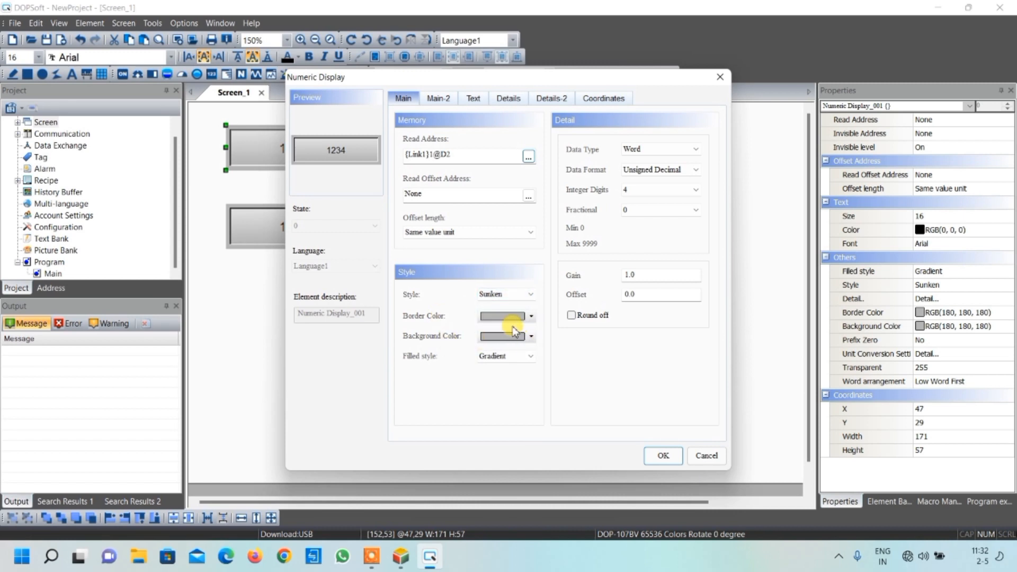
{"action": "left_click", "coordinate": [662, 455]}
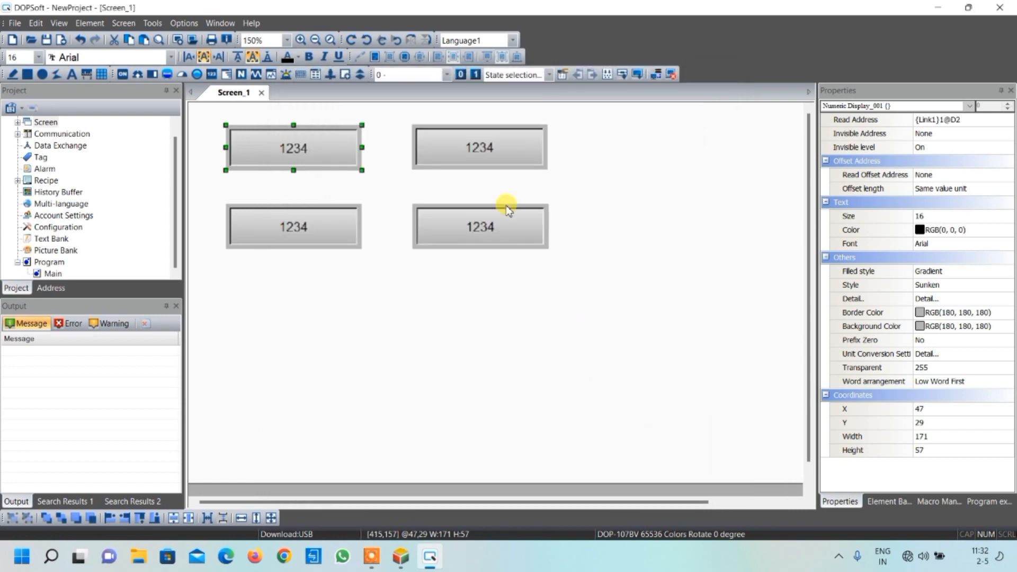
Set the read address of the upper-right numeric display to device D3 on Link1
{"action": "double_click", "coordinate": [474, 148]}
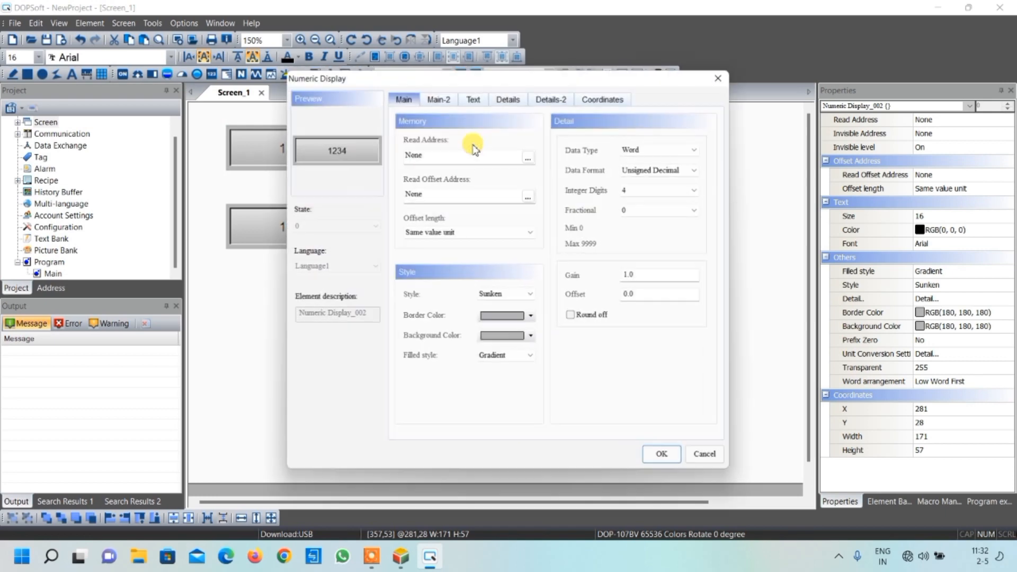
{"action": "left_click", "coordinate": [530, 160]}
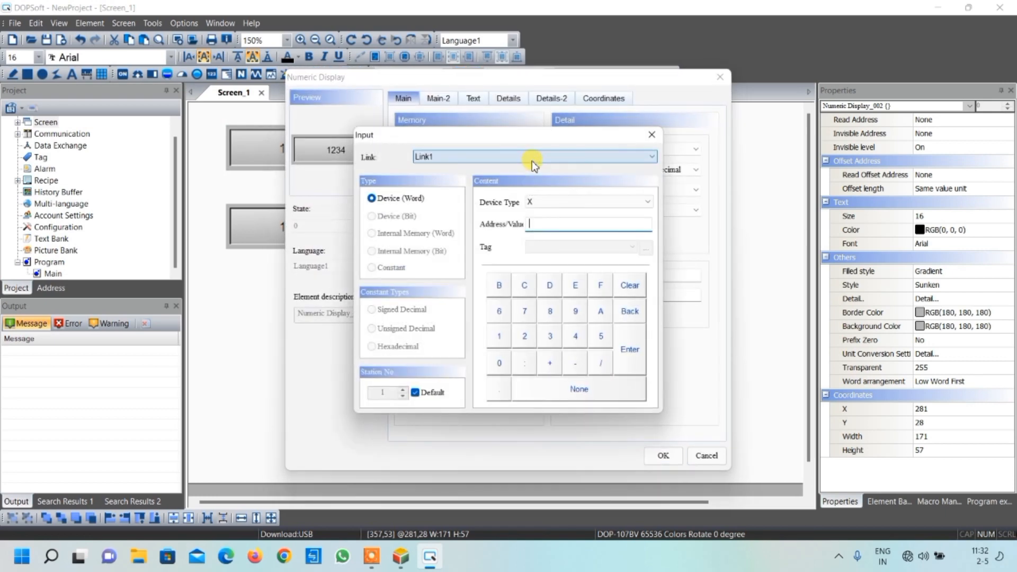
{"action": "left_click", "coordinate": [550, 203]}
{"action": "left_click", "coordinate": [544, 267]}
{"action": "left_click", "coordinate": [541, 223]}
{"action": "left_click", "coordinate": [550, 336]}
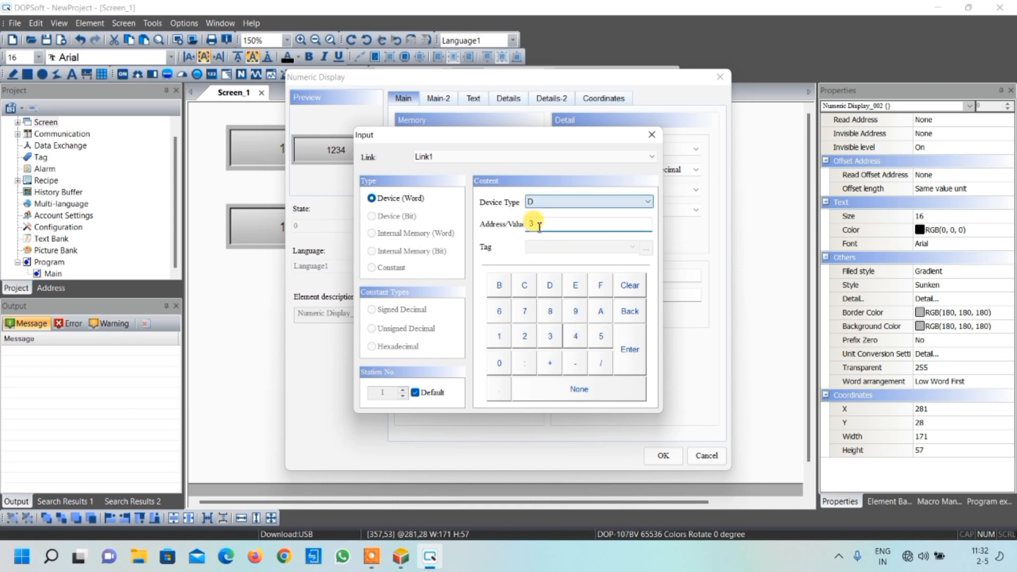
{"action": "left_click", "coordinate": [625, 349]}
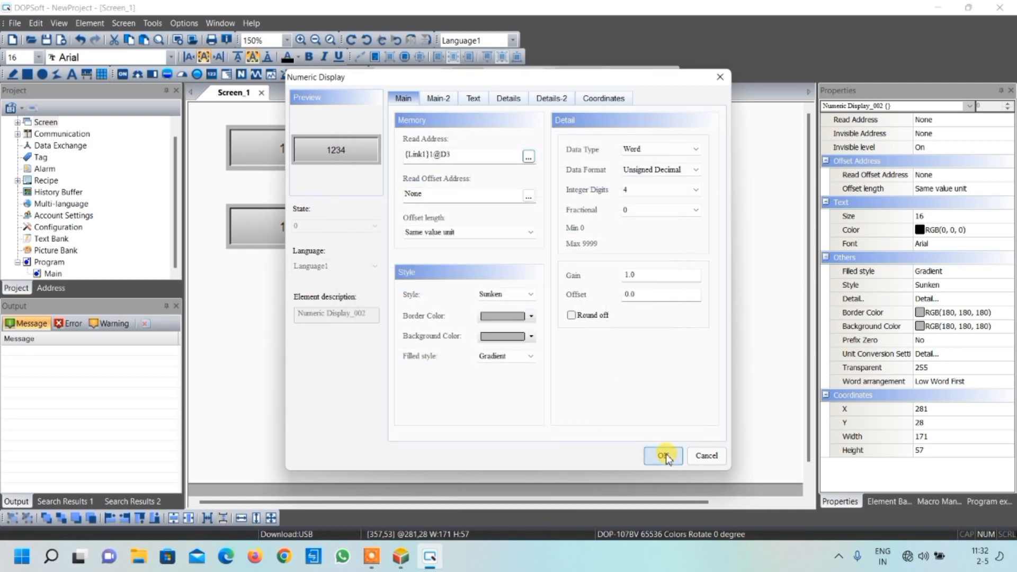
{"action": "left_click", "coordinate": [666, 453]}
Set the read address of the lower-left numeric display to device D0 on Link1
{"action": "double_click", "coordinate": [294, 224]}
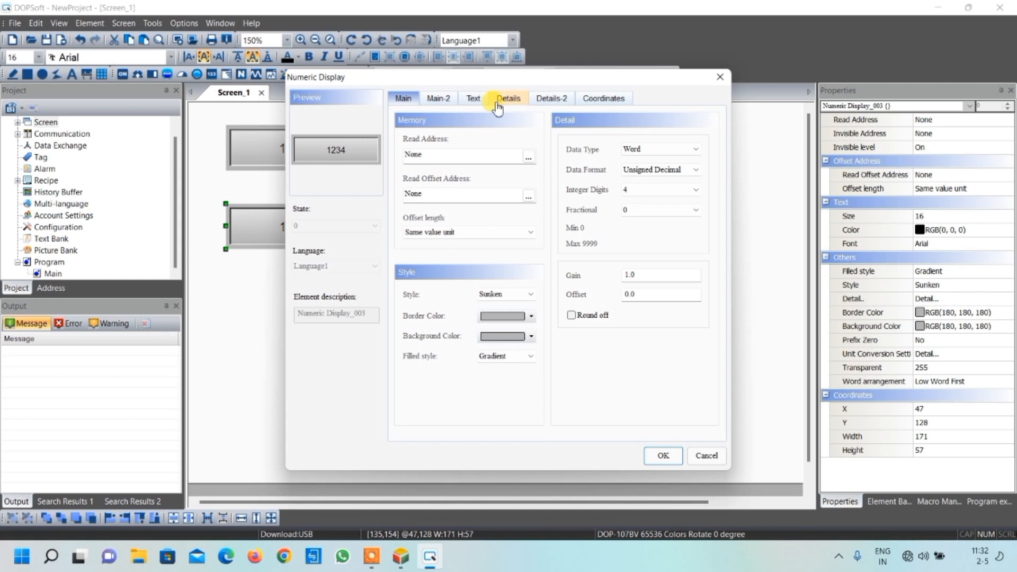
{"action": "left_click", "coordinate": [528, 157]}
{"action": "left_click", "coordinate": [536, 201]}
{"action": "left_click", "coordinate": [530, 267]}
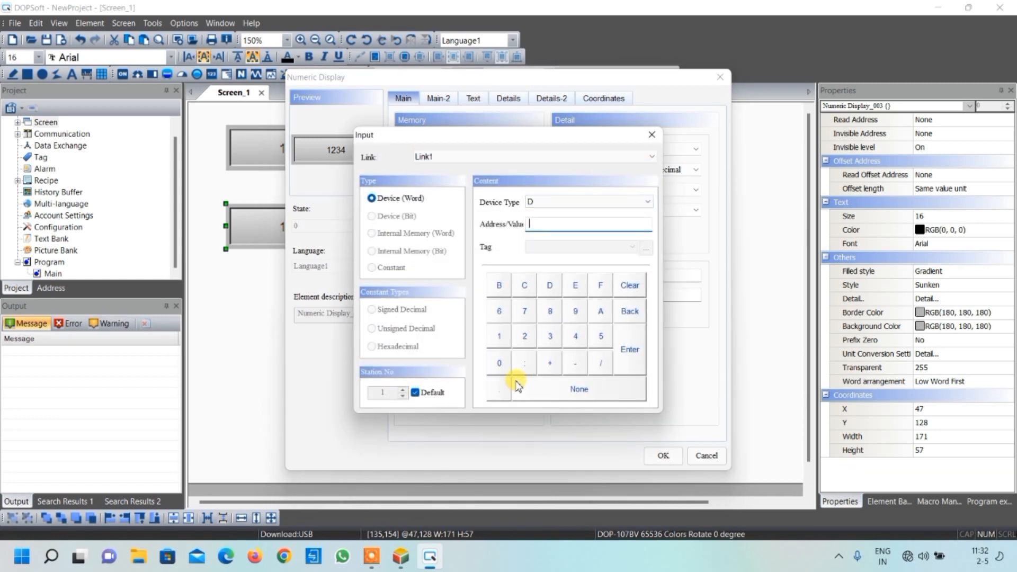
{"action": "left_click", "coordinate": [499, 363]}
{"action": "left_click", "coordinate": [623, 354]}
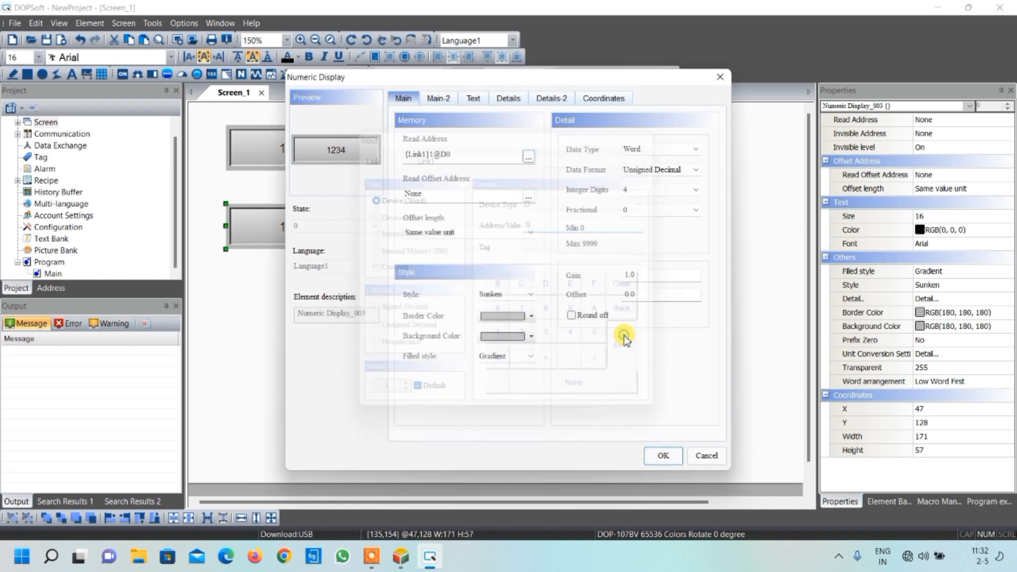
{"action": "left_click", "coordinate": [662, 457]}
Set the read address of the lower-right numeric display to device D1 on Link1
{"action": "double_click", "coordinate": [478, 225]}
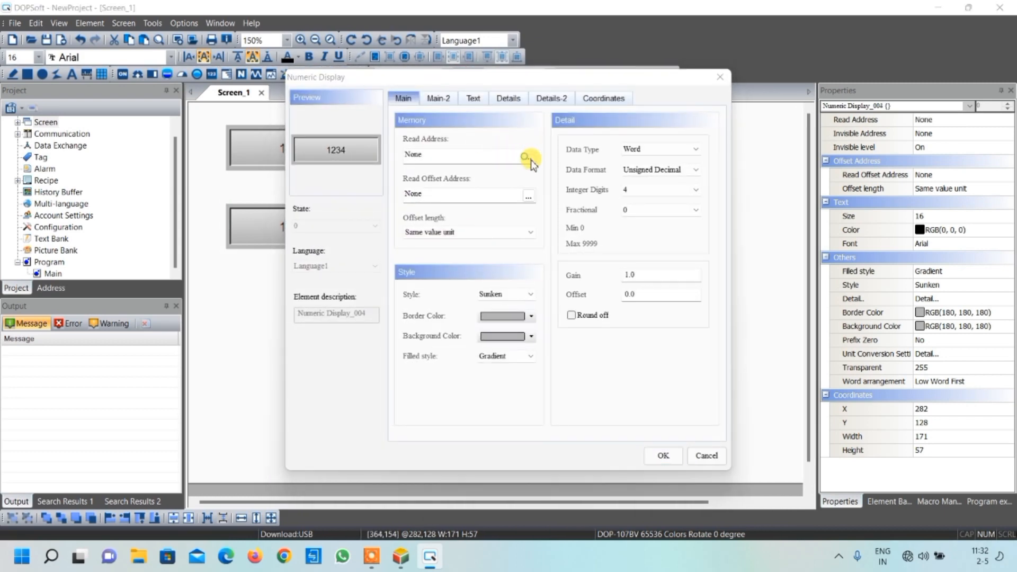
{"action": "left_click", "coordinate": [527, 157]}
{"action": "left_click", "coordinate": [535, 202]}
{"action": "left_click", "coordinate": [544, 267]}
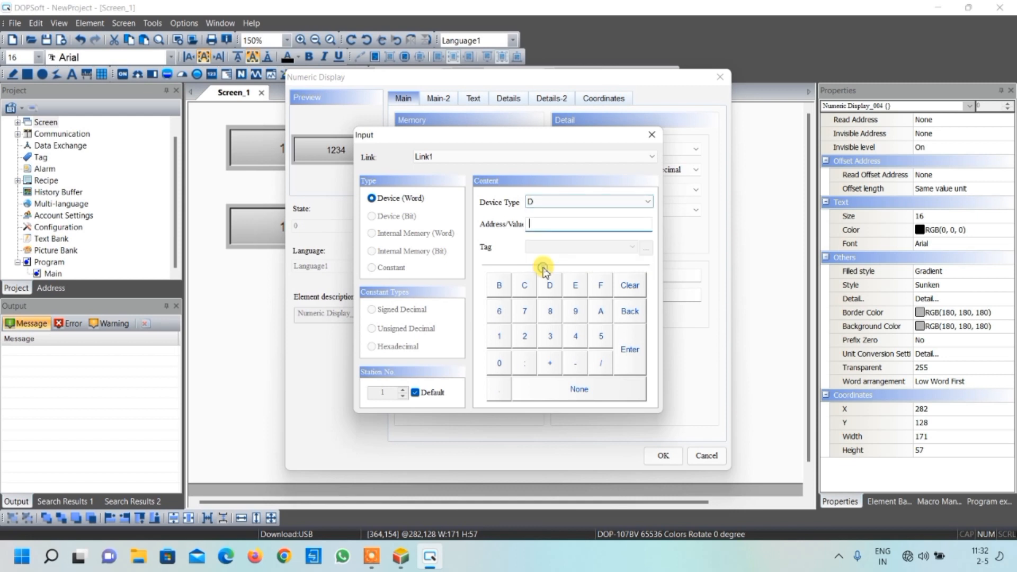
{"action": "left_click", "coordinate": [498, 336]}
{"action": "left_click", "coordinate": [634, 347]}
{"action": "left_click", "coordinate": [666, 458]}
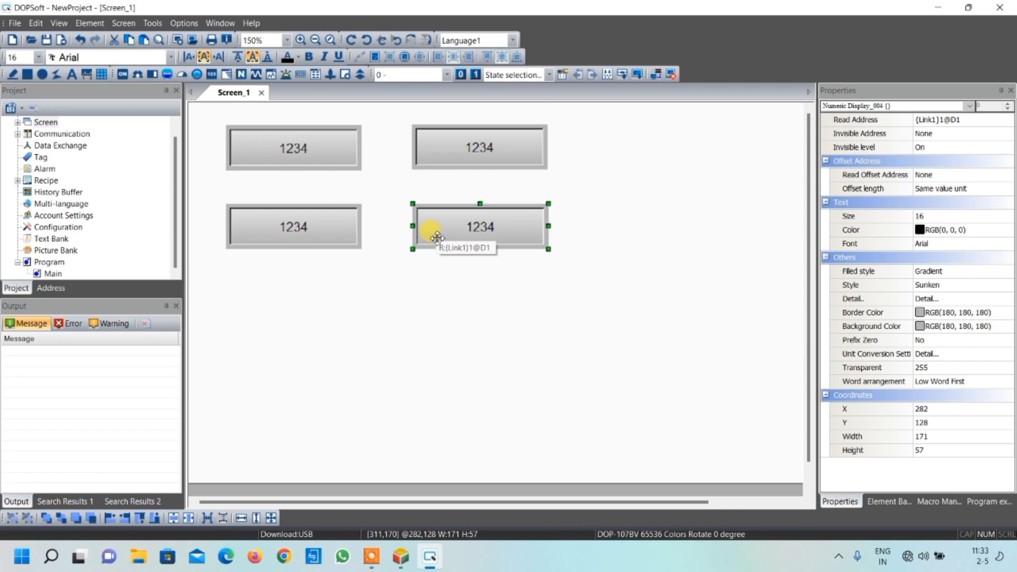
{"action": "left_click", "coordinate": [458, 326]}
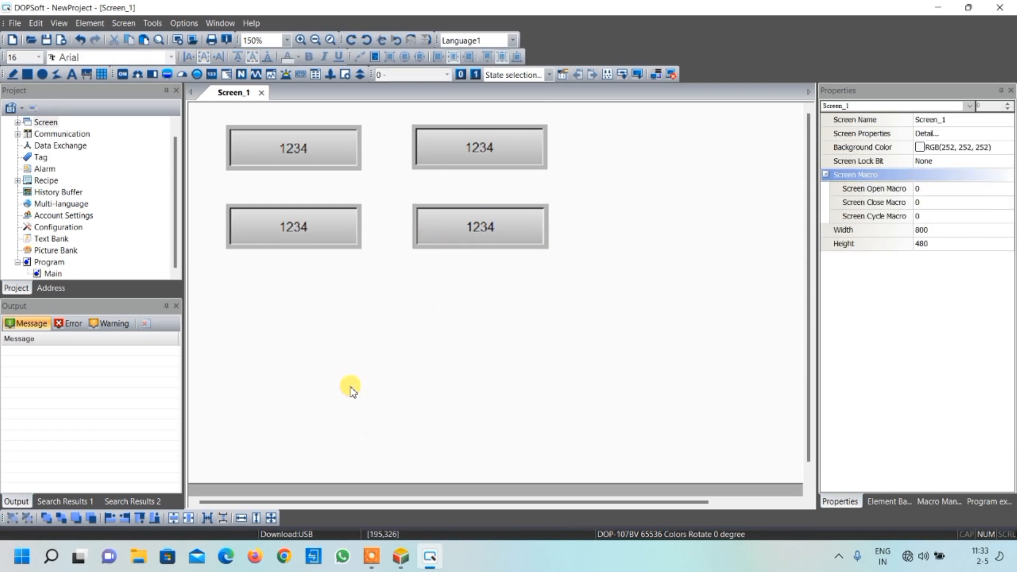
Place a Maintained button about 119 wide and 114 high below the numeric displays and set its style to Round
{"action": "left_click", "coordinate": [122, 75]}
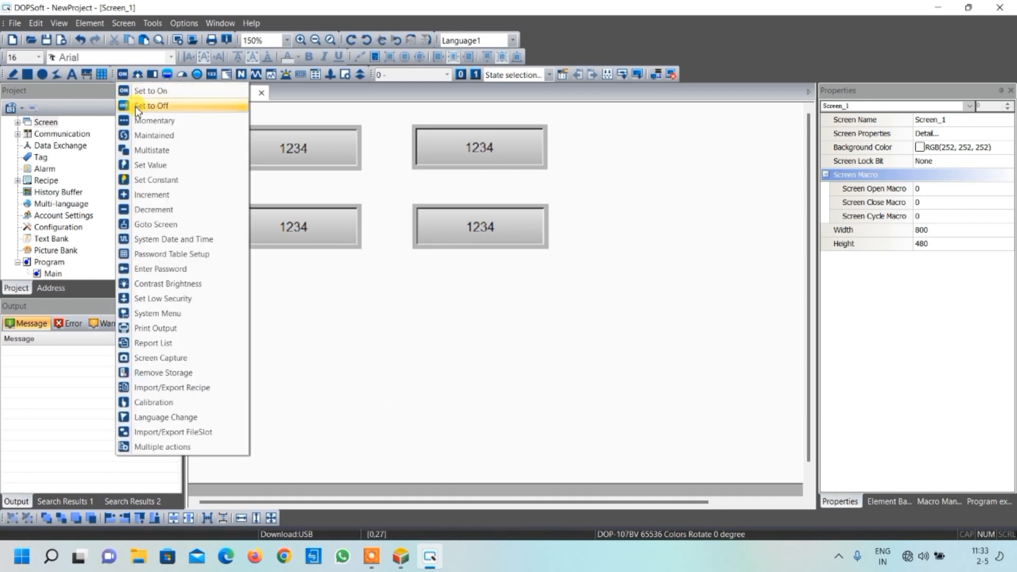
{"action": "left_click", "coordinate": [146, 134]}
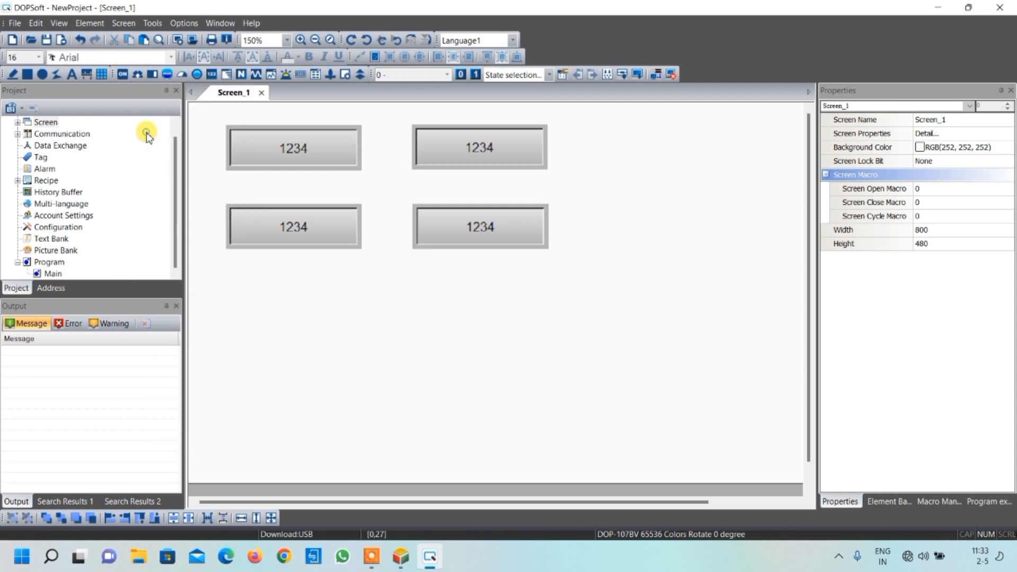
{"action": "left_click_drag", "start_coordinate": [356, 338], "coordinate": [450, 428]}
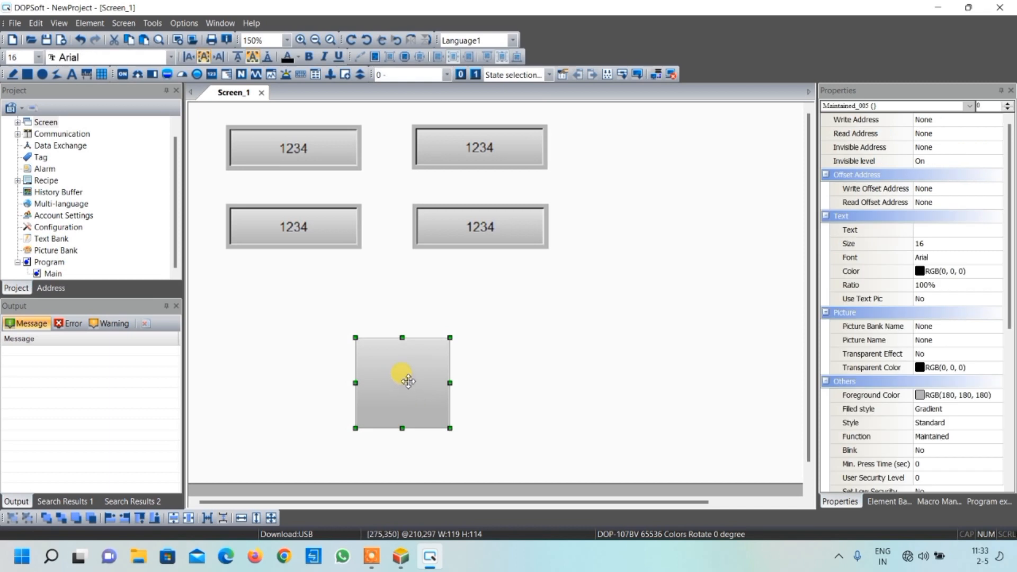
{"action": "double_click", "coordinate": [408, 381]}
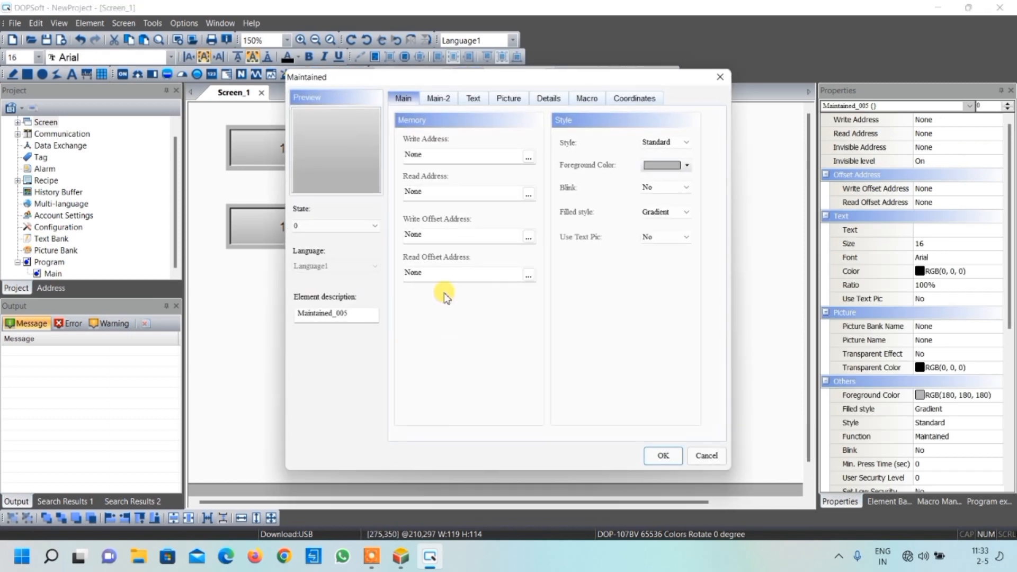
{"action": "left_click", "coordinate": [678, 145]}
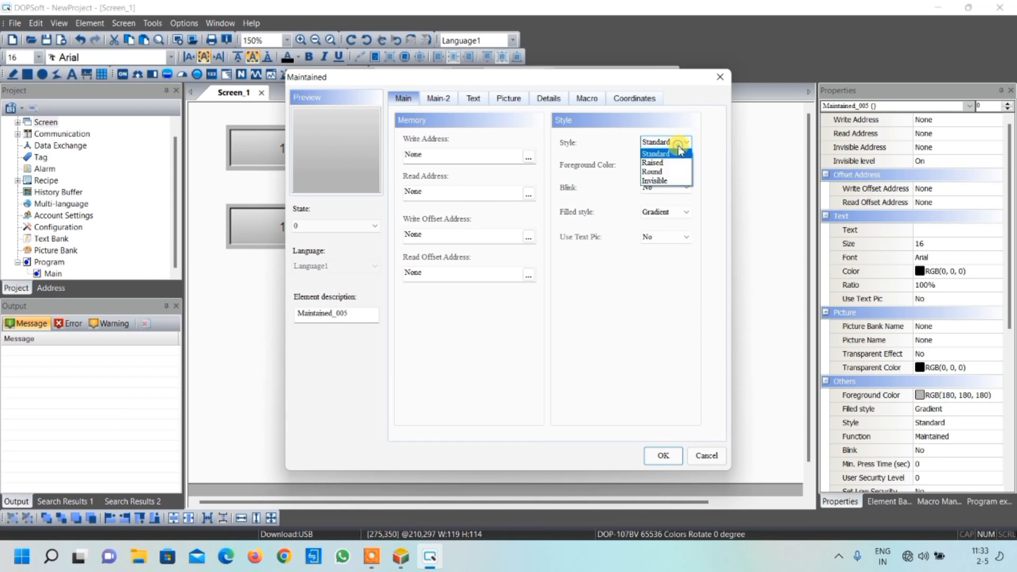
{"action": "left_click", "coordinate": [665, 172]}
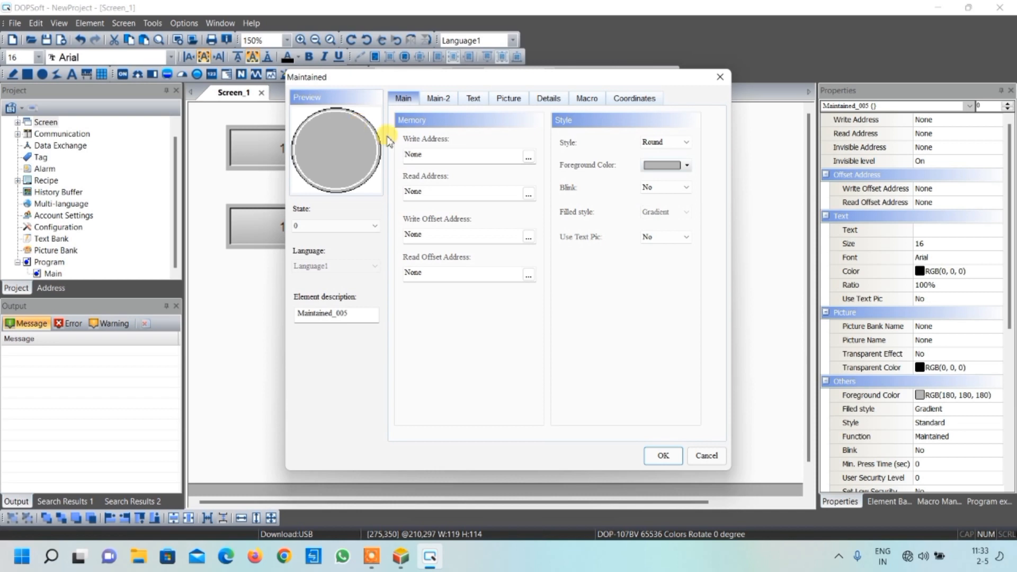
Set the write address of the Maintained button to bit device X0 on Link1
{"action": "left_click", "coordinate": [528, 157]}
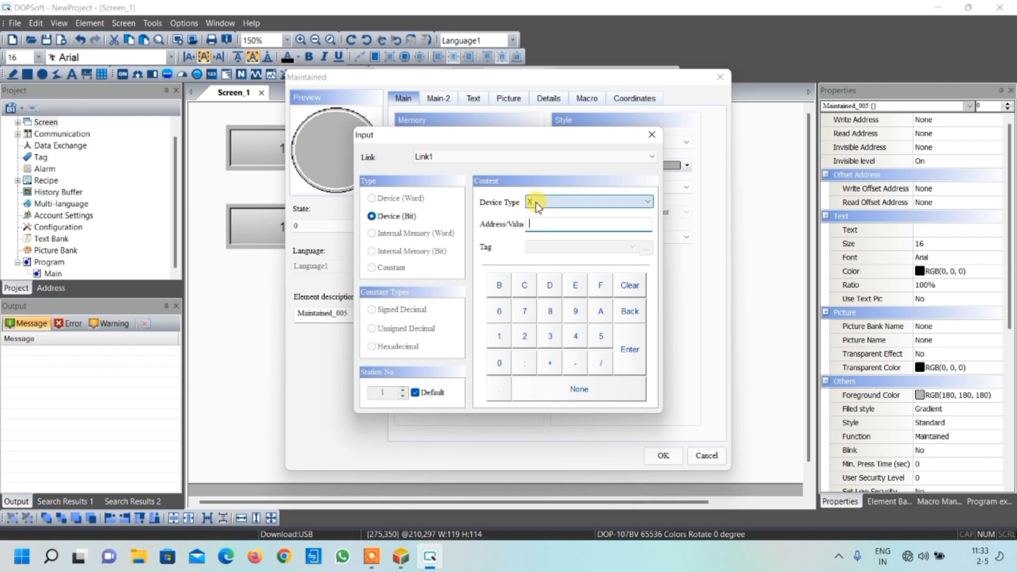
{"action": "left_click", "coordinate": [499, 363]}
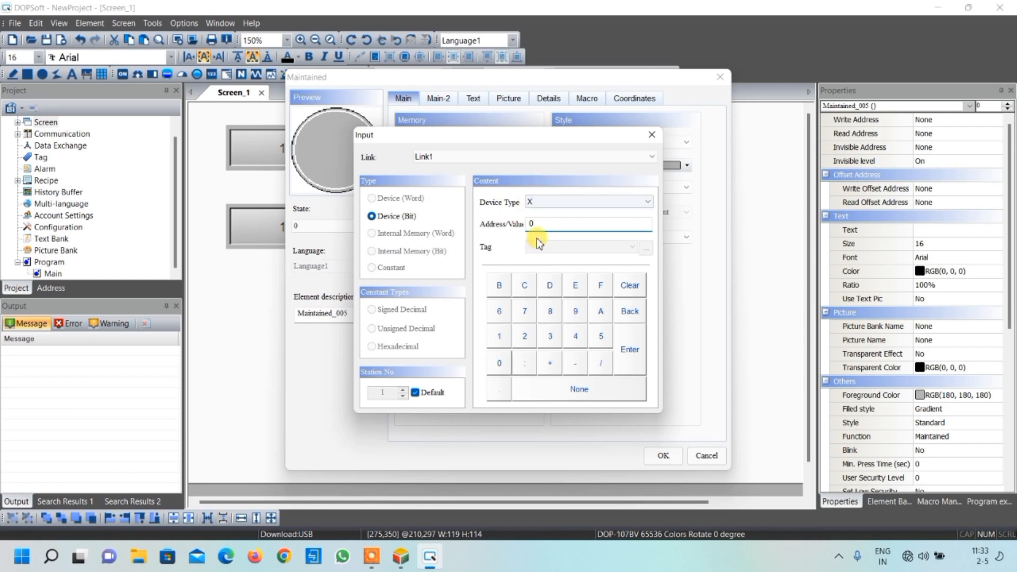
{"action": "left_click", "coordinate": [628, 352]}
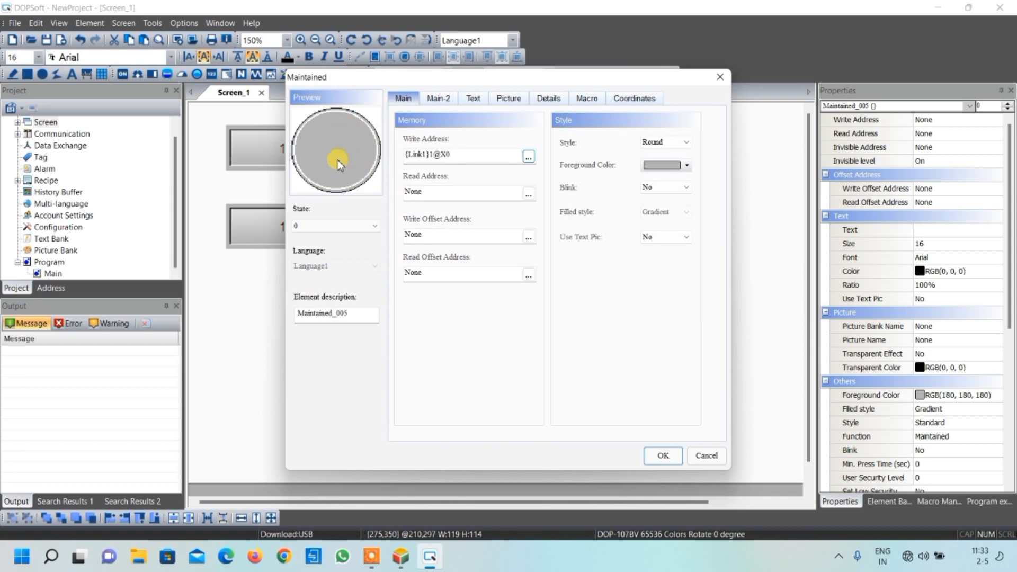
Assign the red picture hmi_buttom-01-1.png from $ModernButton.pib to the button's state 0 and set its stretch mode to Stretch All
{"action": "left_click", "coordinate": [508, 101]}
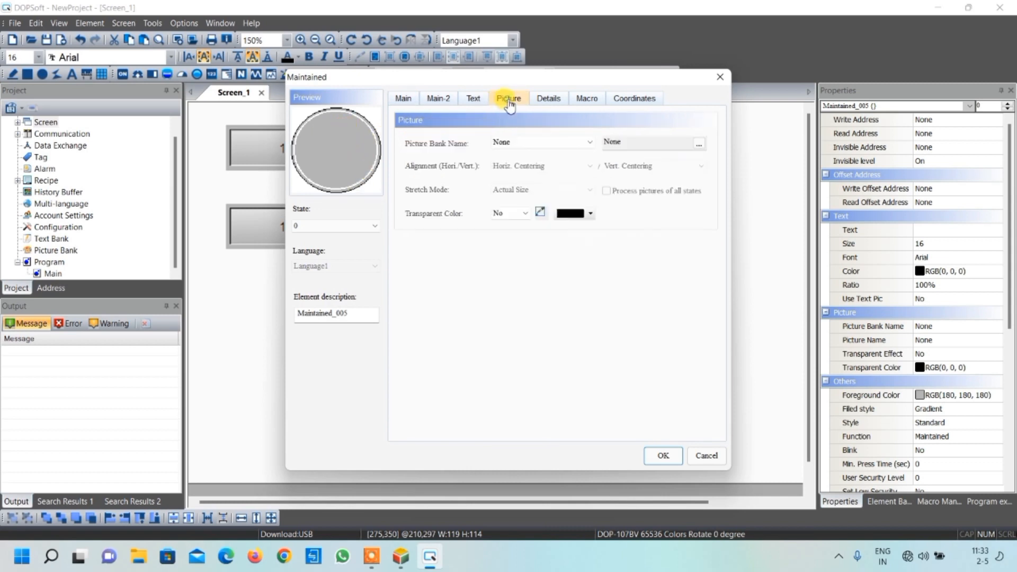
{"action": "left_click", "coordinate": [556, 141]}
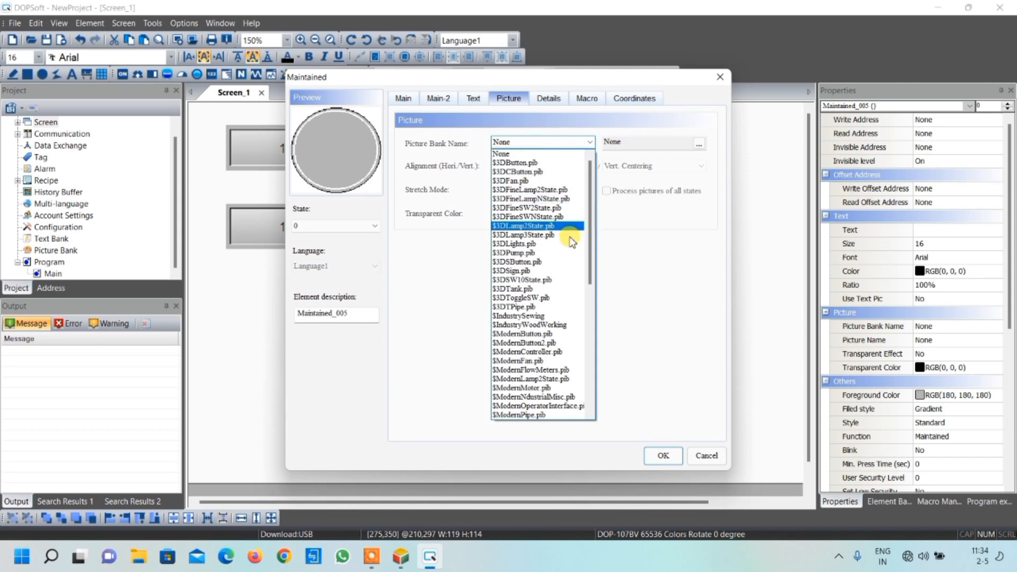
{"action": "left_click", "coordinate": [547, 334]}
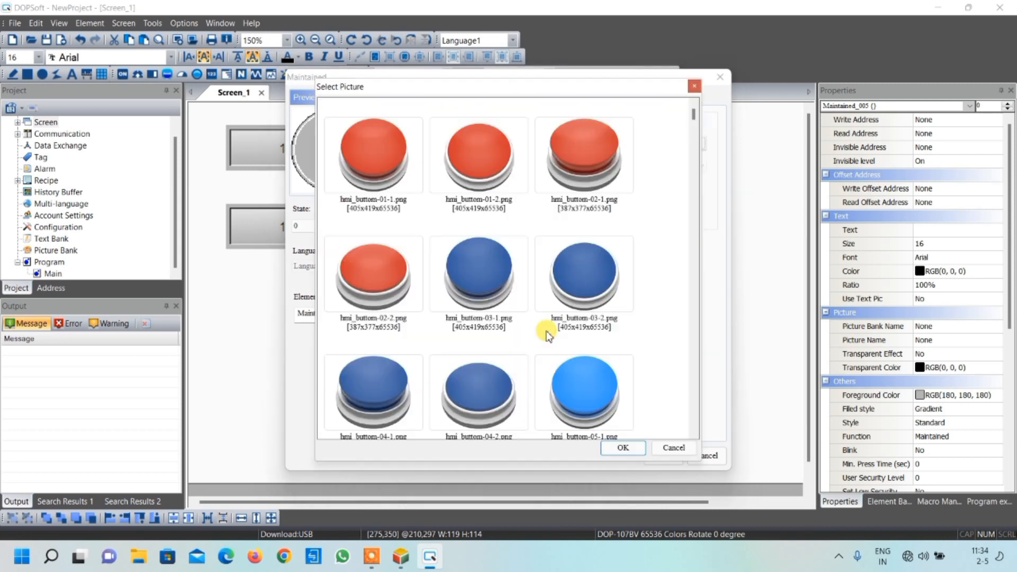
{"action": "left_click", "coordinate": [379, 151]}
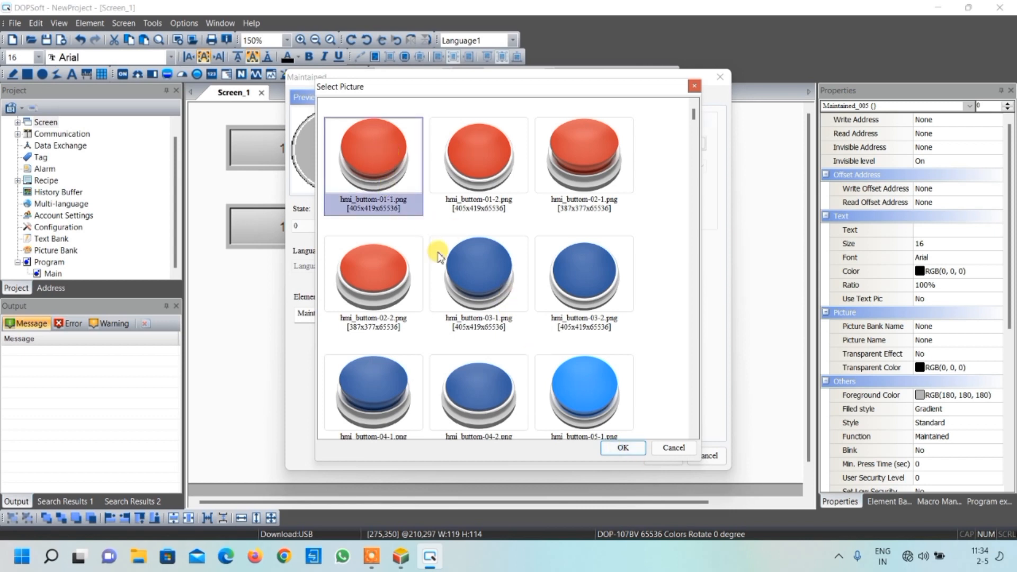
{"action": "left_click", "coordinate": [620, 448]}
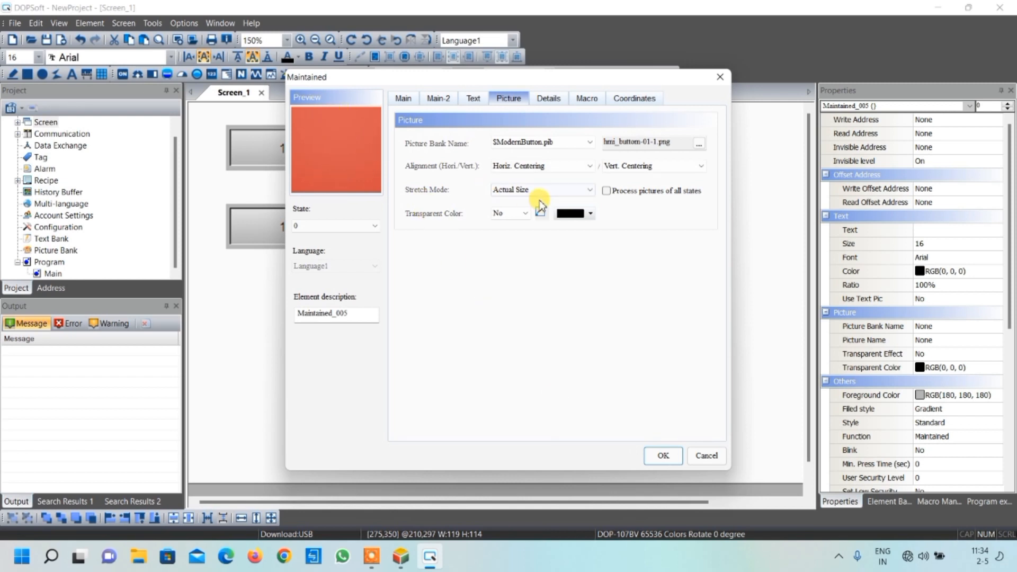
{"action": "left_click", "coordinate": [508, 190]}
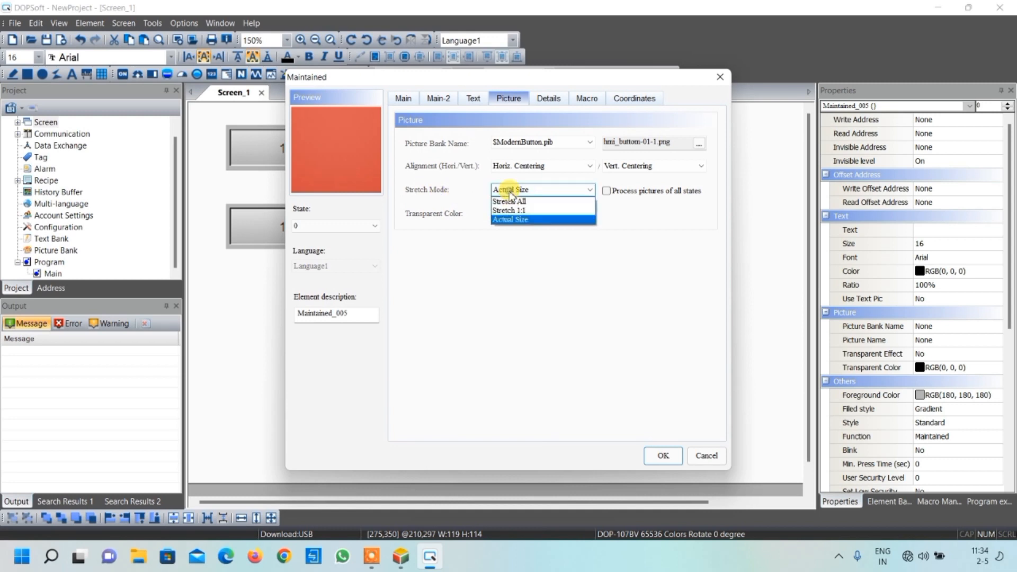
{"action": "left_click", "coordinate": [508, 200]}
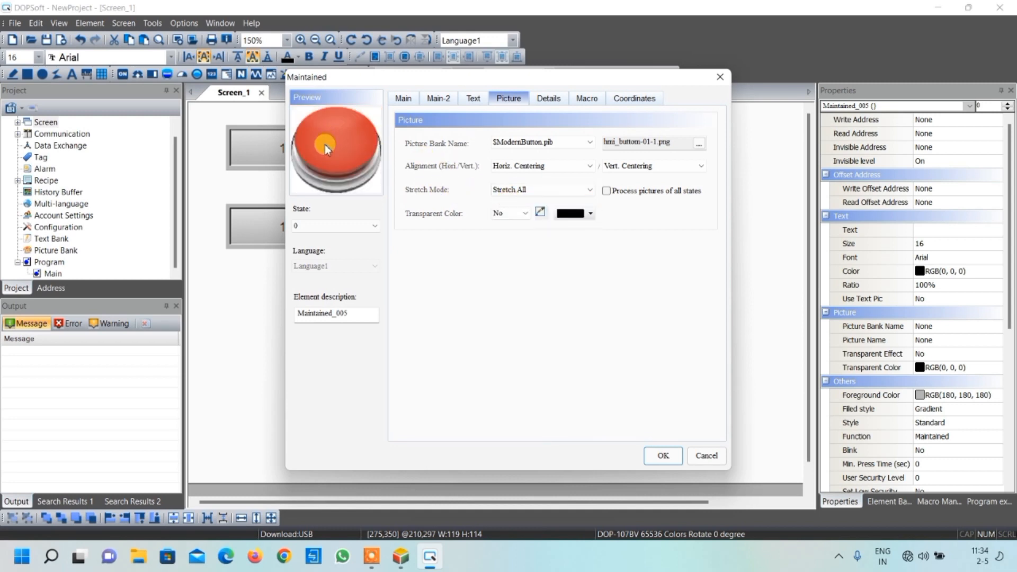
Assign the green picture hmi_buttom-07-1.png from $ModernButton.pib to the button's state 1 and set its stretch mode to Stretch All
{"action": "left_click", "coordinate": [361, 226]}
{"action": "left_click", "coordinate": [359, 244]}
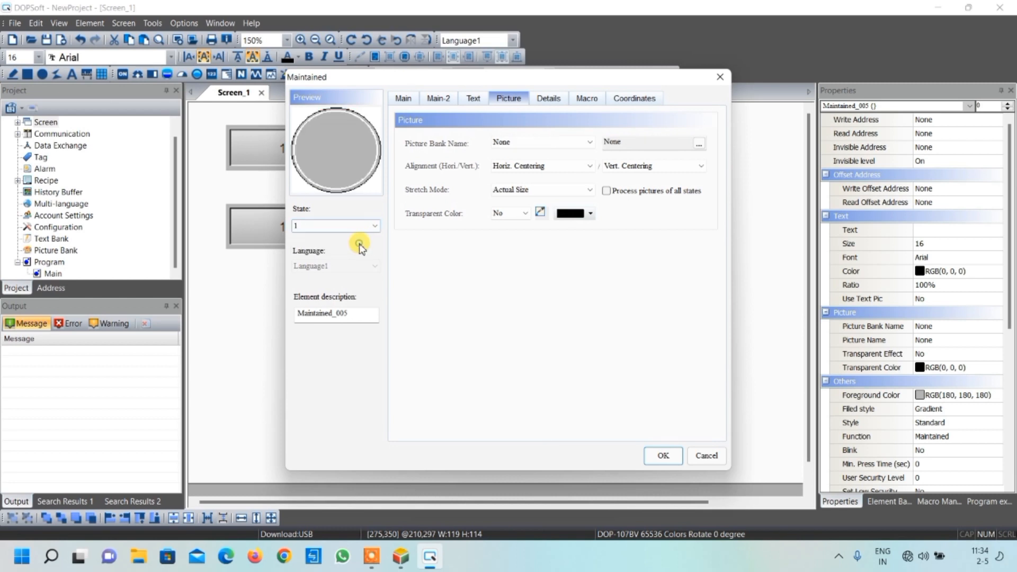
{"action": "left_click", "coordinate": [543, 148]}
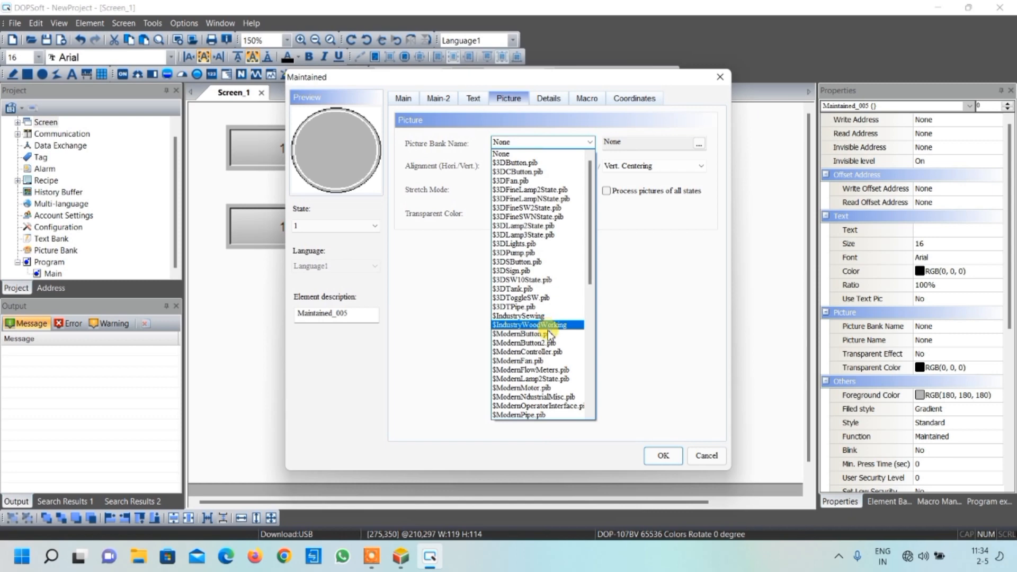
{"action": "left_click", "coordinate": [549, 334]}
{"action": "scroll", "coordinate": [522, 299], "scroll_direction": "down", "scroll_amount": 3}
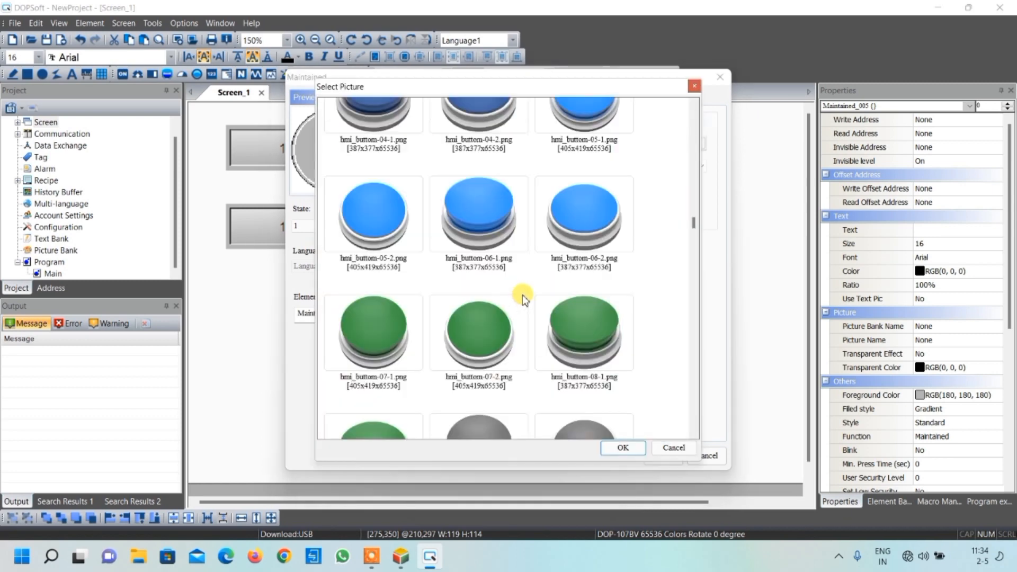
{"action": "left_click", "coordinate": [386, 335]}
{"action": "left_click", "coordinate": [638, 449]}
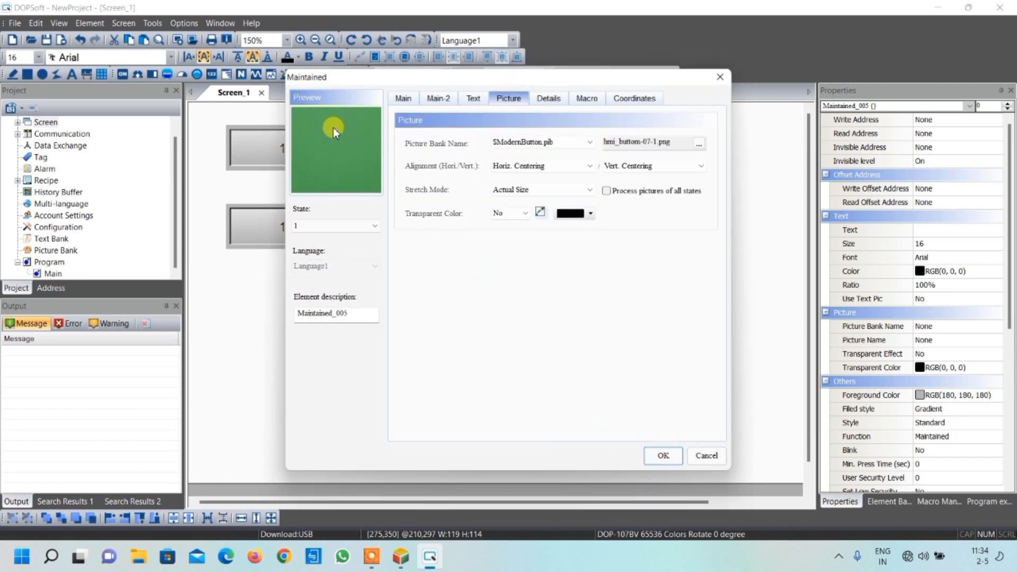
{"action": "left_click", "coordinate": [522, 189]}
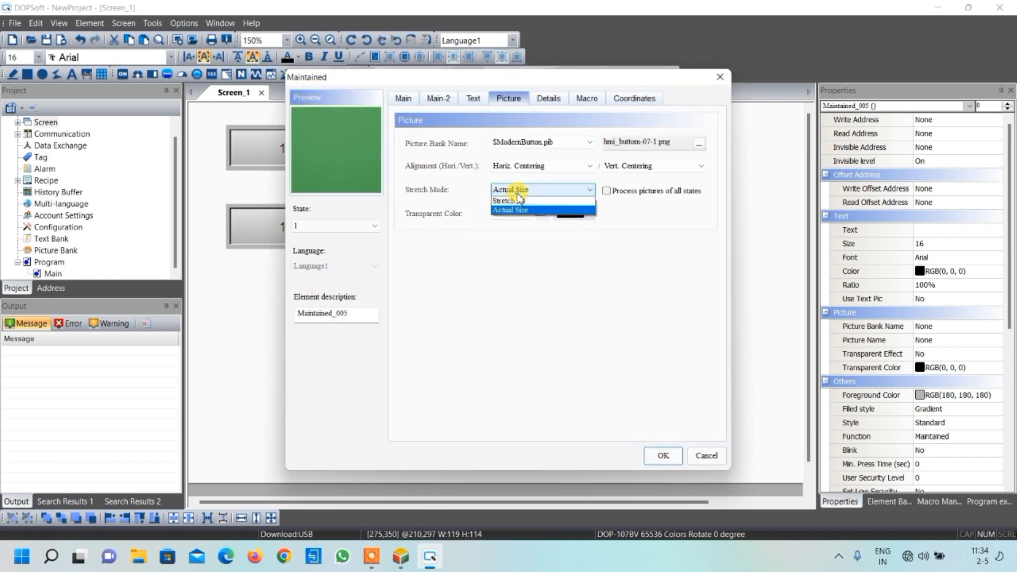
{"action": "left_click", "coordinate": [520, 202]}
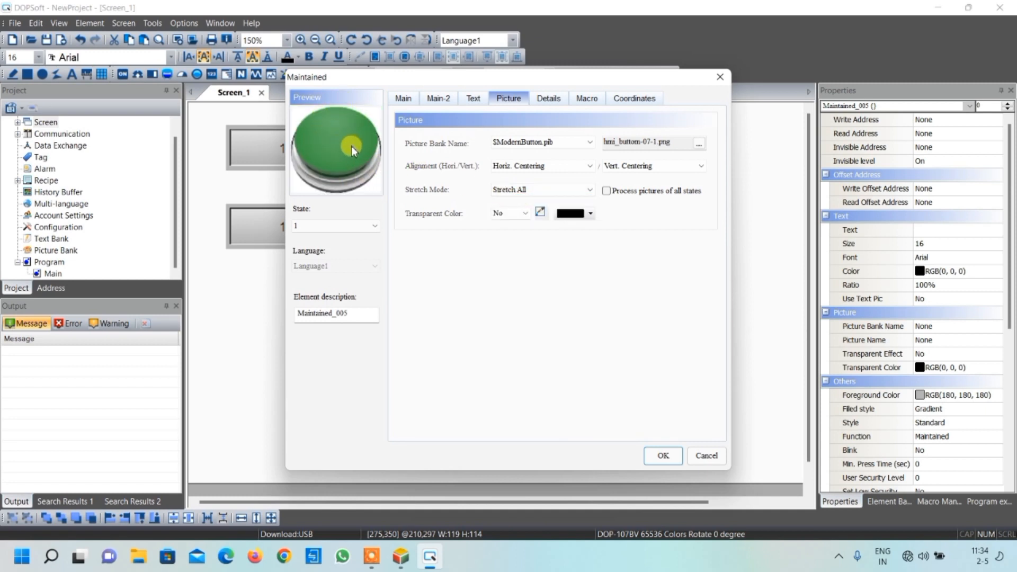
Switch the Maintained button back to state 0 and apply its settings
{"action": "left_click", "coordinate": [402, 98]}
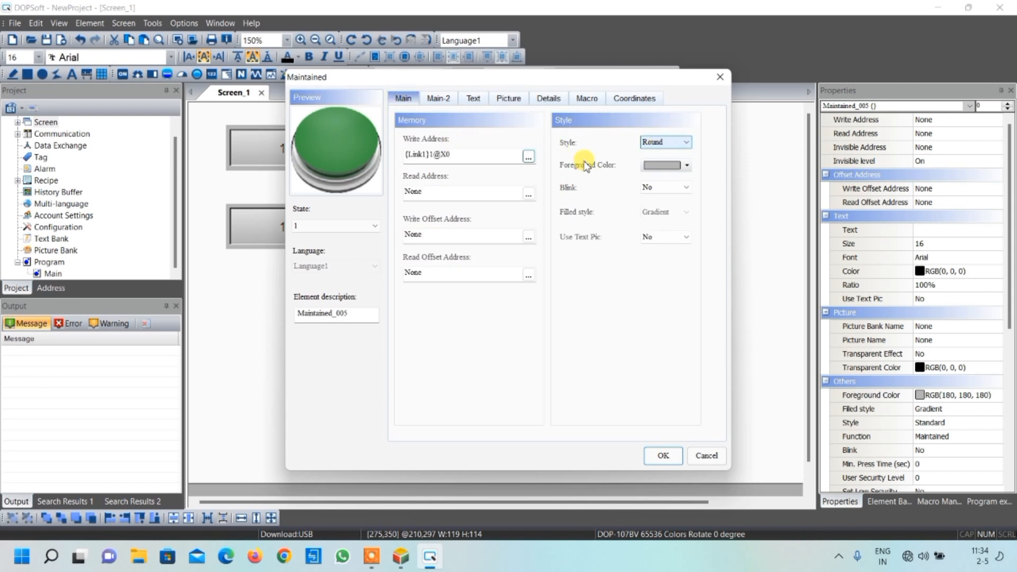
{"action": "left_click", "coordinate": [507, 98]}
{"action": "left_click", "coordinate": [331, 226]}
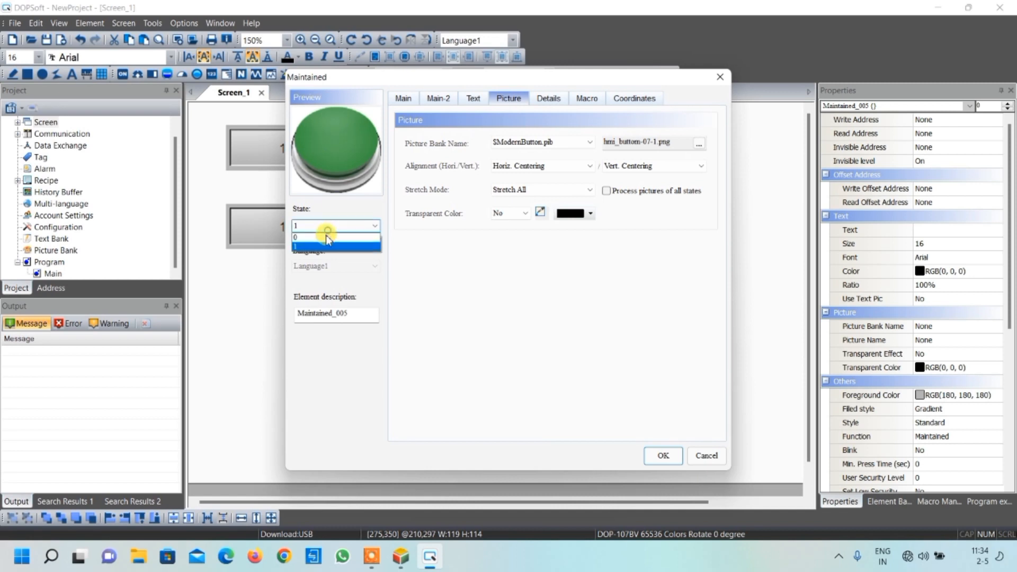
{"action": "left_click", "coordinate": [328, 236]}
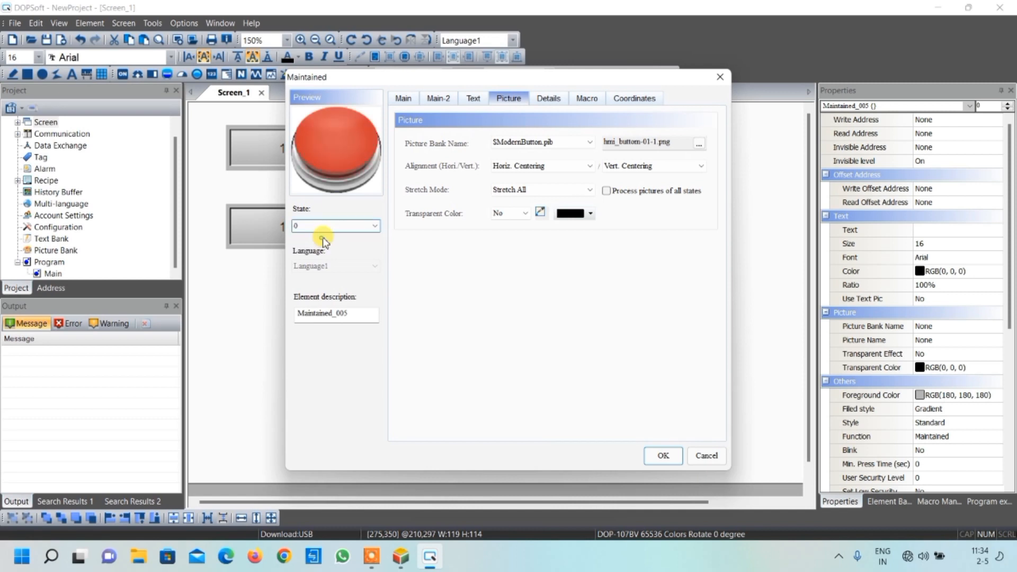
{"action": "left_click", "coordinate": [663, 456]}
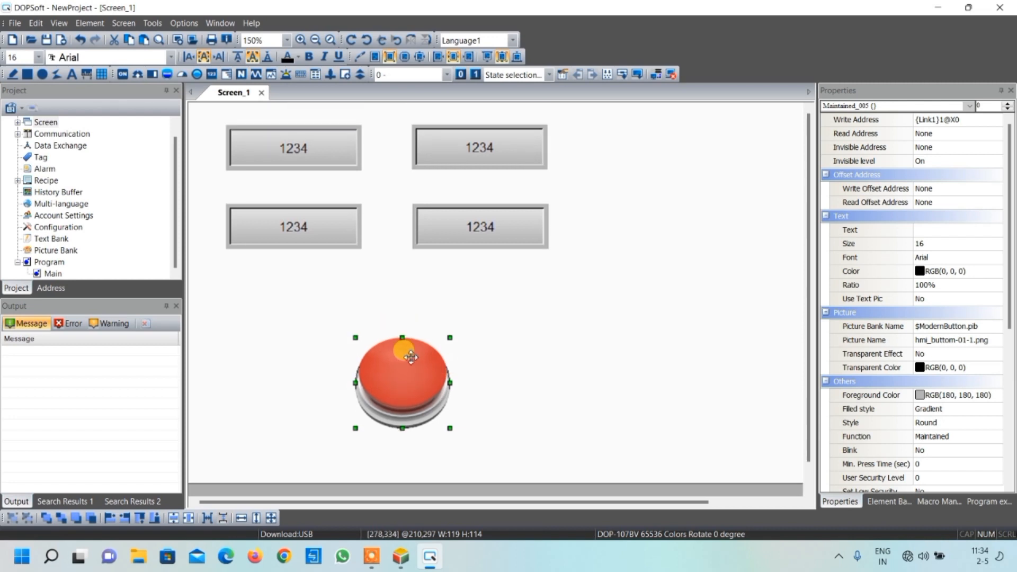
Place a State Graphic element about 118 wide and 115 high to the right of the upper numeric displays
{"action": "left_click_drag", "start_coordinate": [577, 501], "coordinate": [625, 501]}
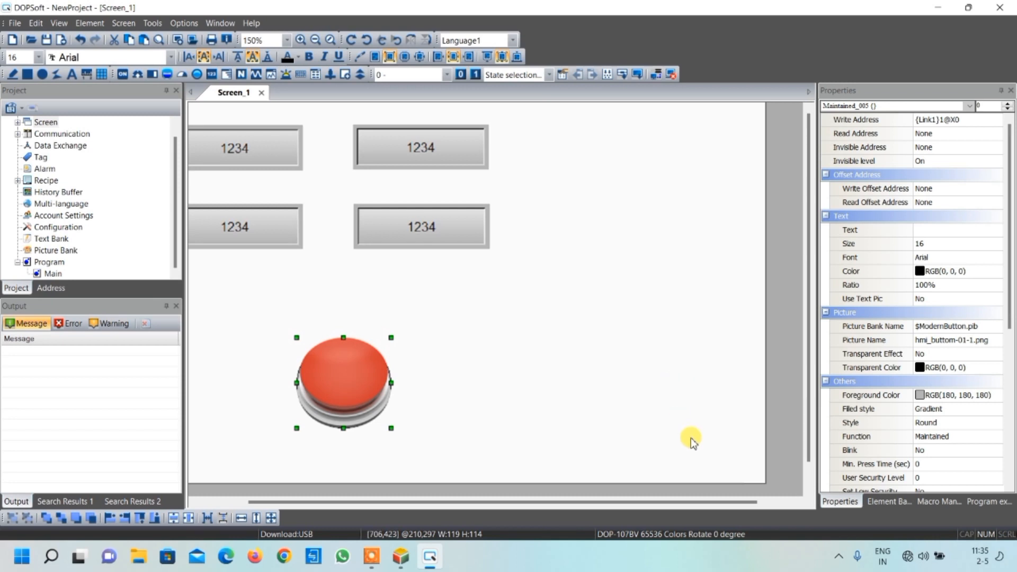
{"action": "left_click", "coordinate": [229, 78]}
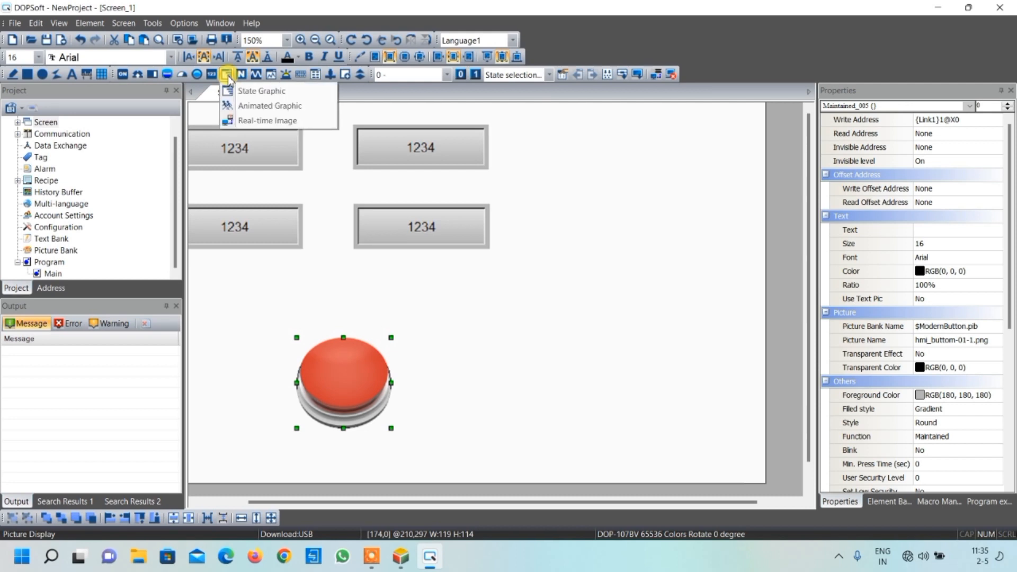
{"action": "left_click", "coordinate": [261, 92]}
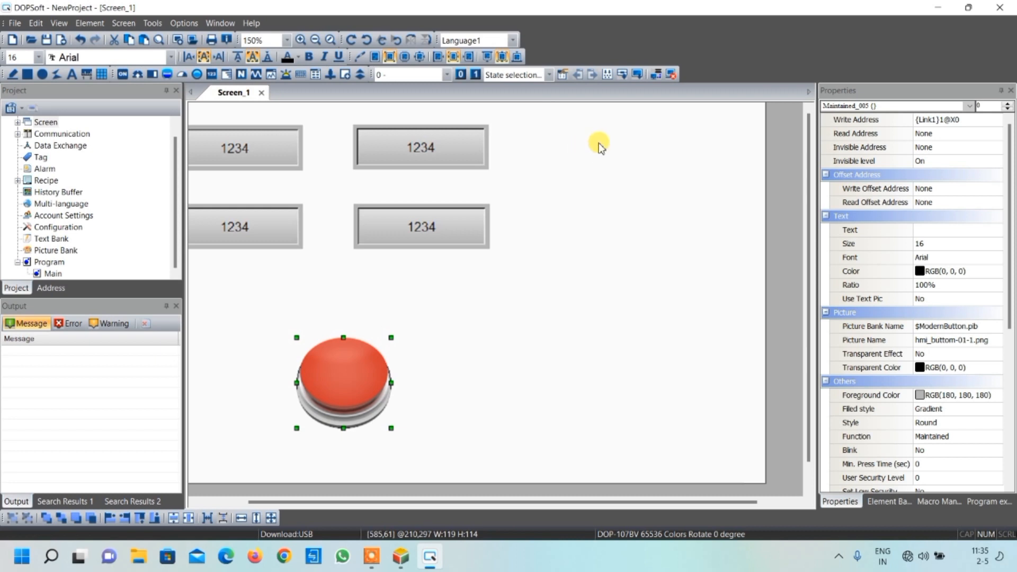
{"action": "left_click_drag", "start_coordinate": [643, 120], "coordinate": [735, 211]}
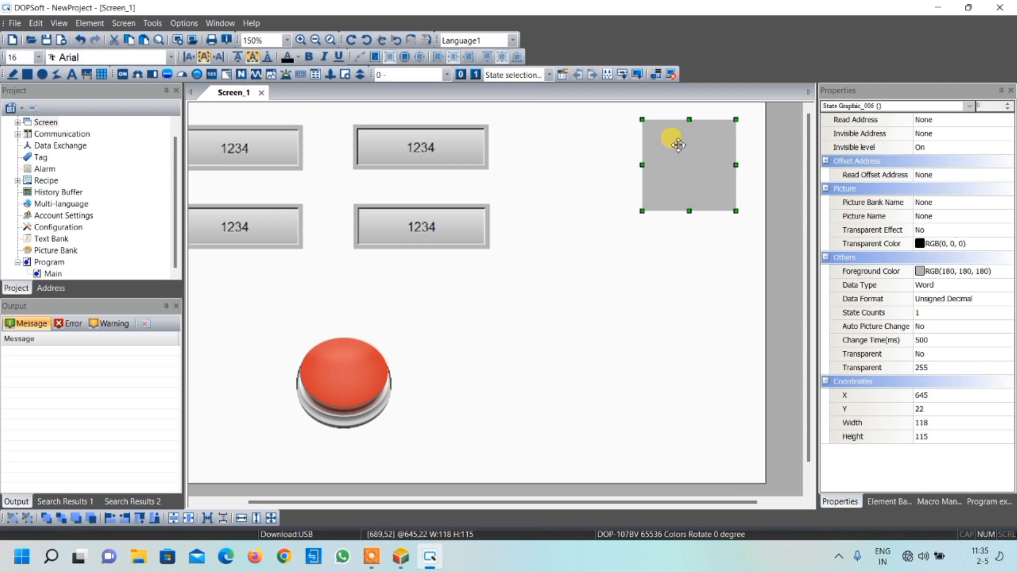
{"action": "left_click", "coordinate": [228, 74]}
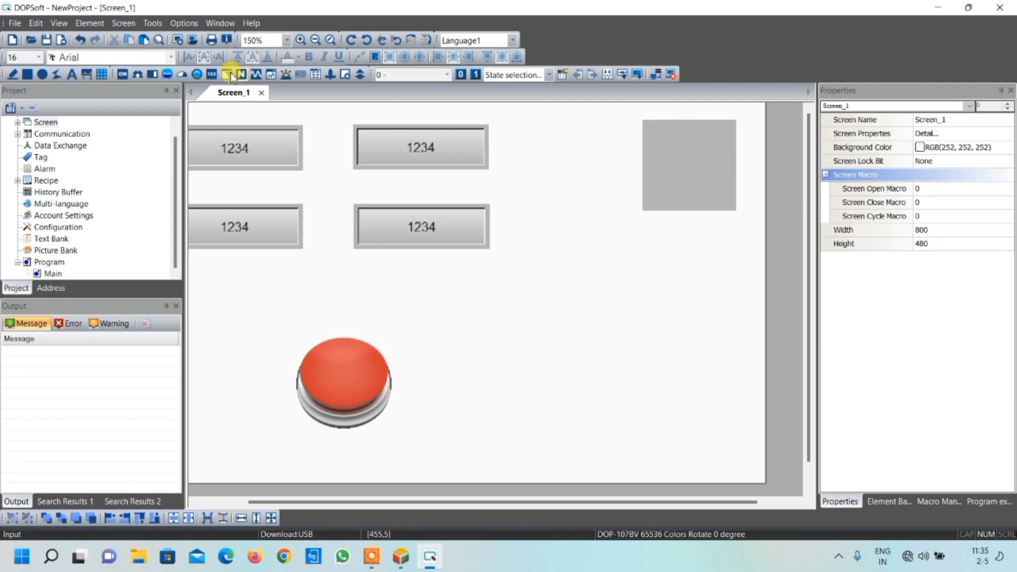
{"action": "left_click", "coordinate": [231, 74]}
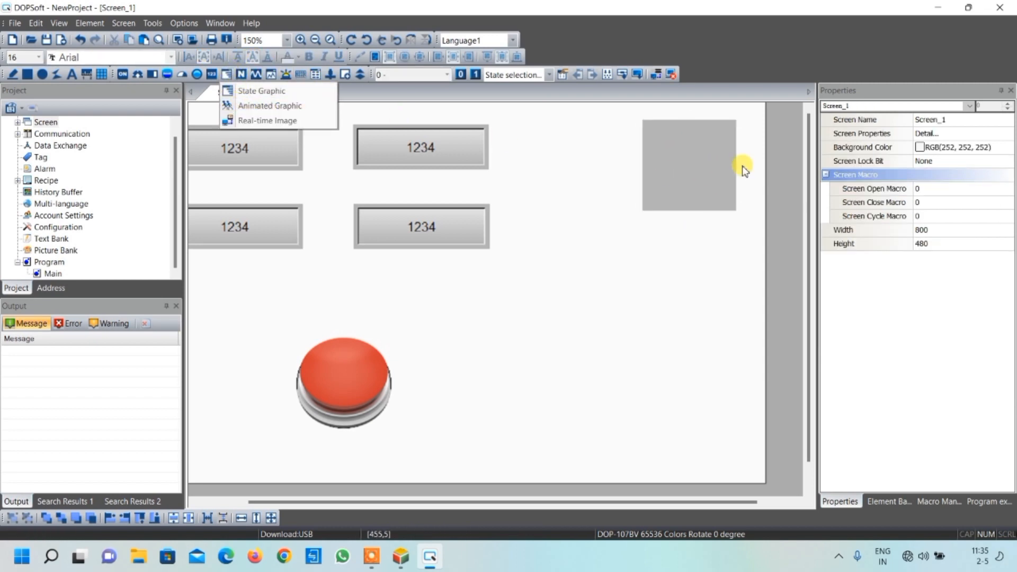
{"action": "left_click", "coordinate": [699, 164]}
{"action": "mouse_move", "coordinate": [694, 165]}
{"action": "left_mouse_down"}
{"action": "mouse_move", "coordinate": [694, 385]}
{"action": "mouse_move", "coordinate": [694, 205]}
{"action": "mouse_move", "coordinate": [658, 179]}
{"action": "mouse_move", "coordinate": [509, 159]}
{"action": "mouse_move", "coordinate": [625, 177]}
{"action": "mouse_move", "coordinate": [679, 150]}
{"action": "mouse_move", "coordinate": [695, 166]}
{"action": "left_mouse_up"}
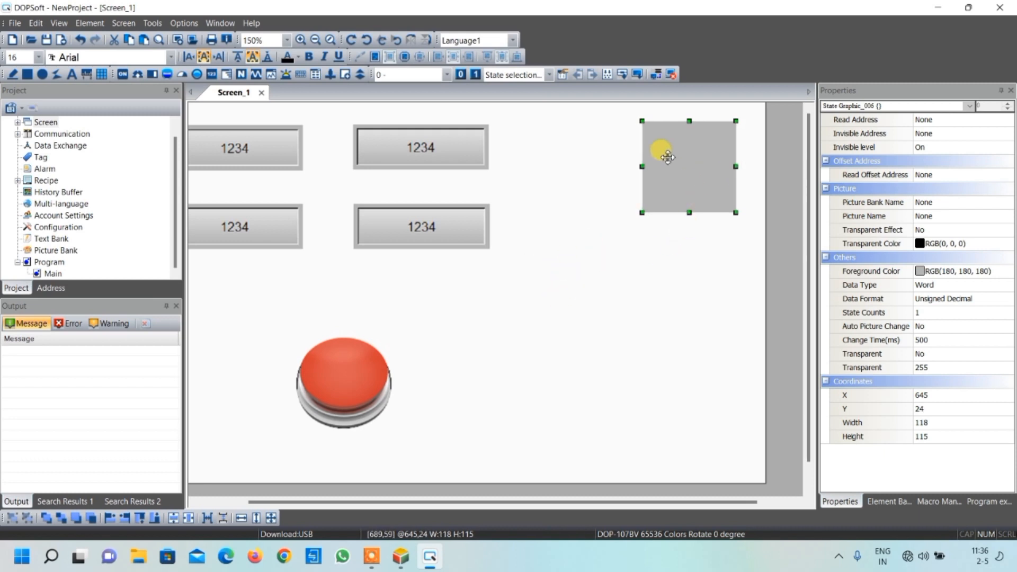
{"action": "left_click", "coordinate": [226, 74]}
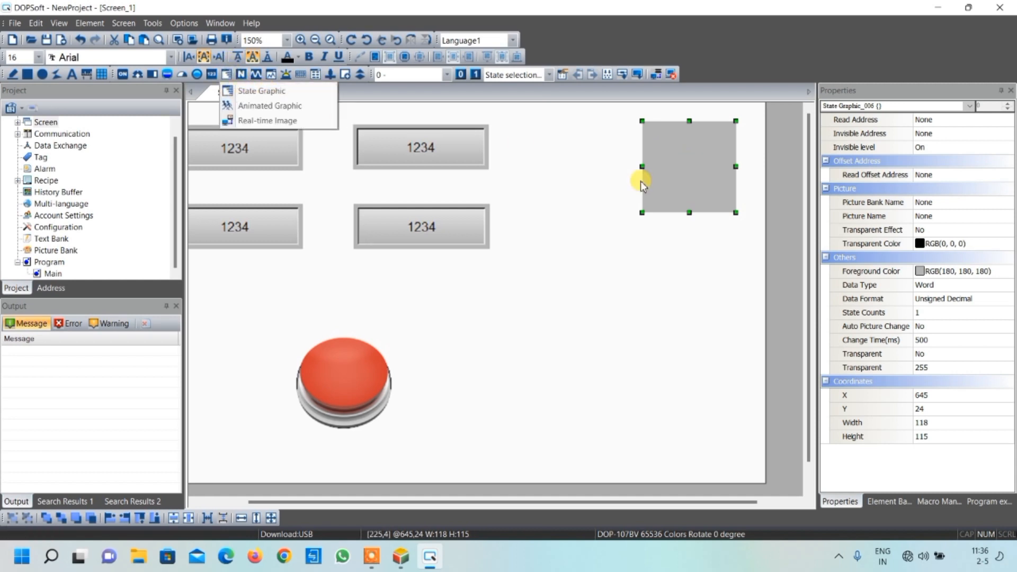
Set the read address of the state graphic to Internal Memory word $1
{"action": "double_click", "coordinate": [692, 157]}
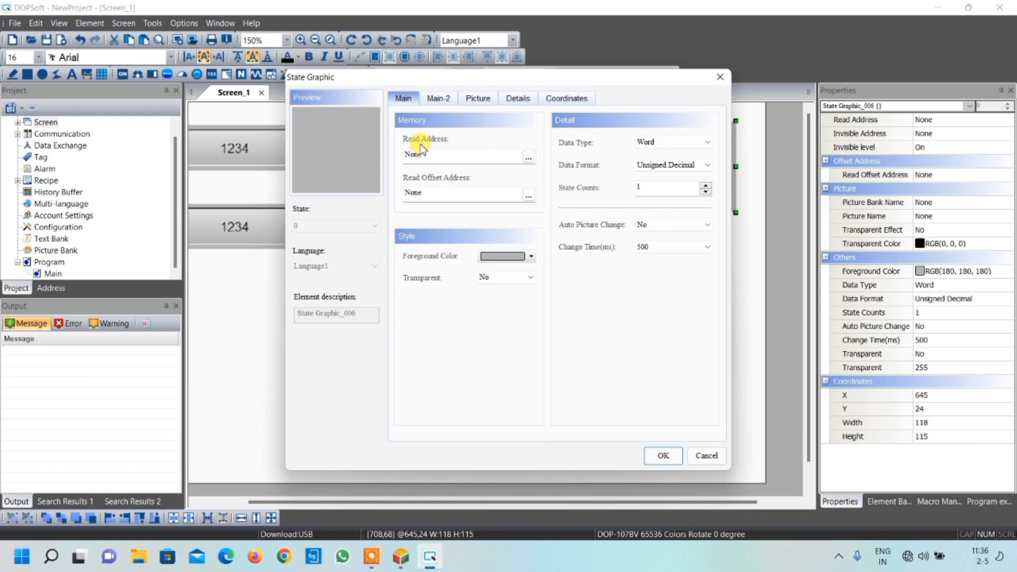
{"action": "left_click", "coordinate": [528, 157]}
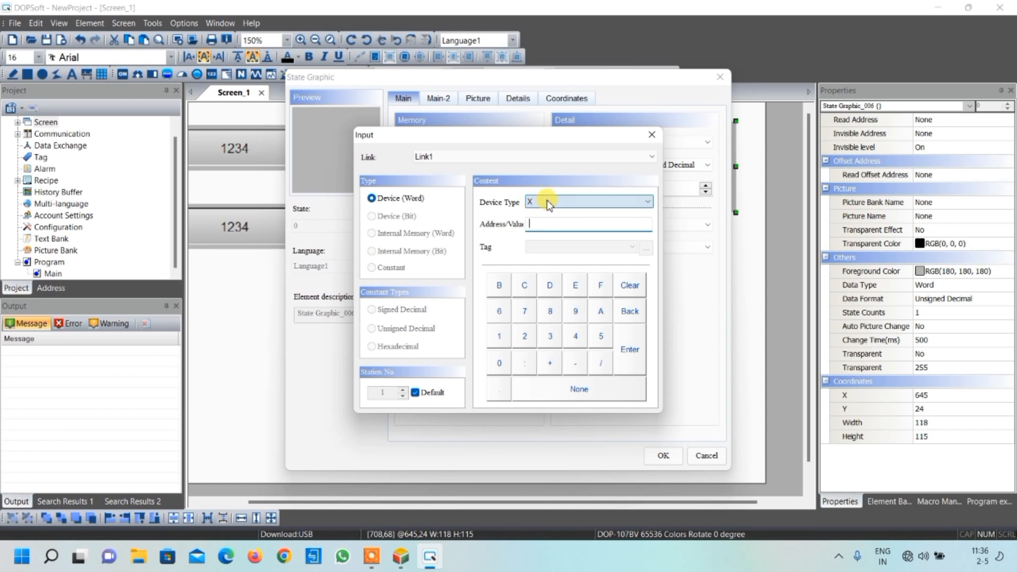
{"action": "left_click", "coordinate": [459, 157]}
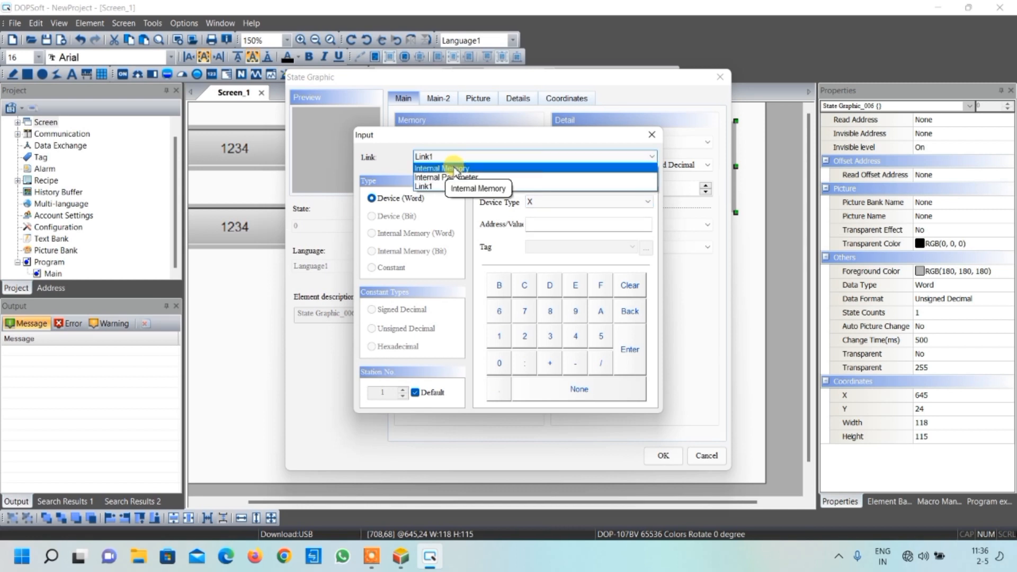
{"action": "left_click", "coordinate": [456, 169]}
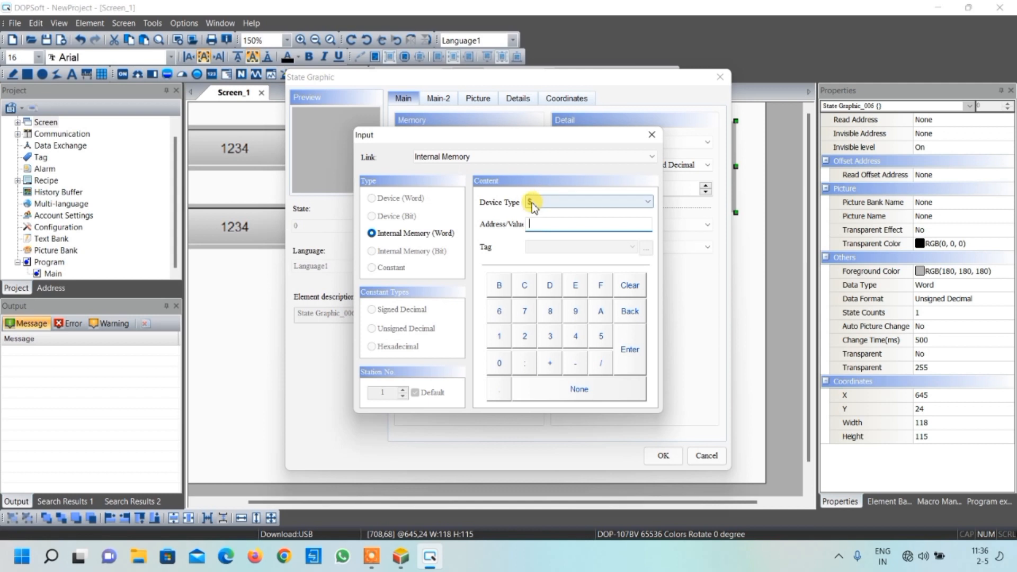
{"action": "left_click", "coordinate": [500, 337]}
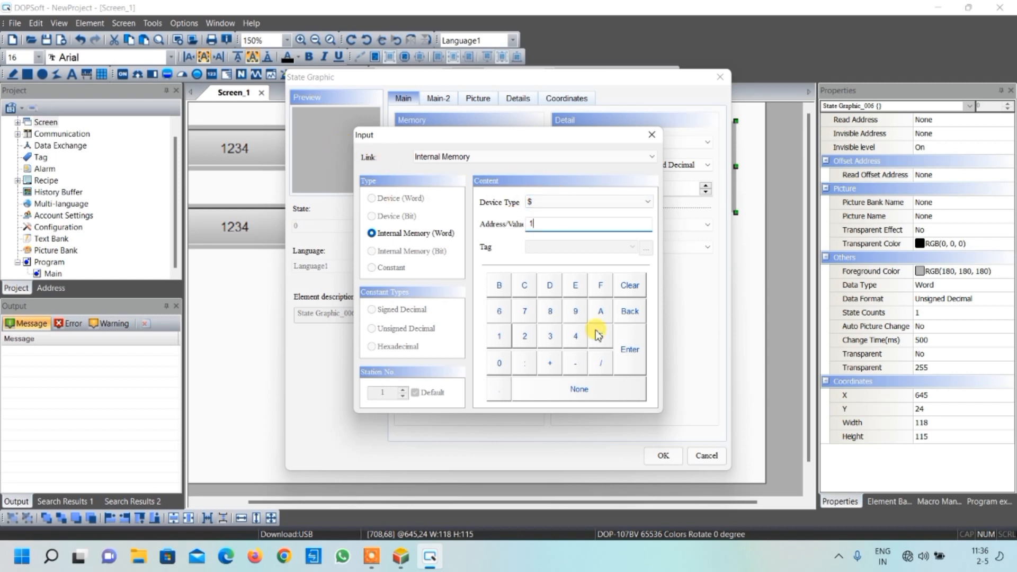
{"action": "left_click", "coordinate": [635, 350]}
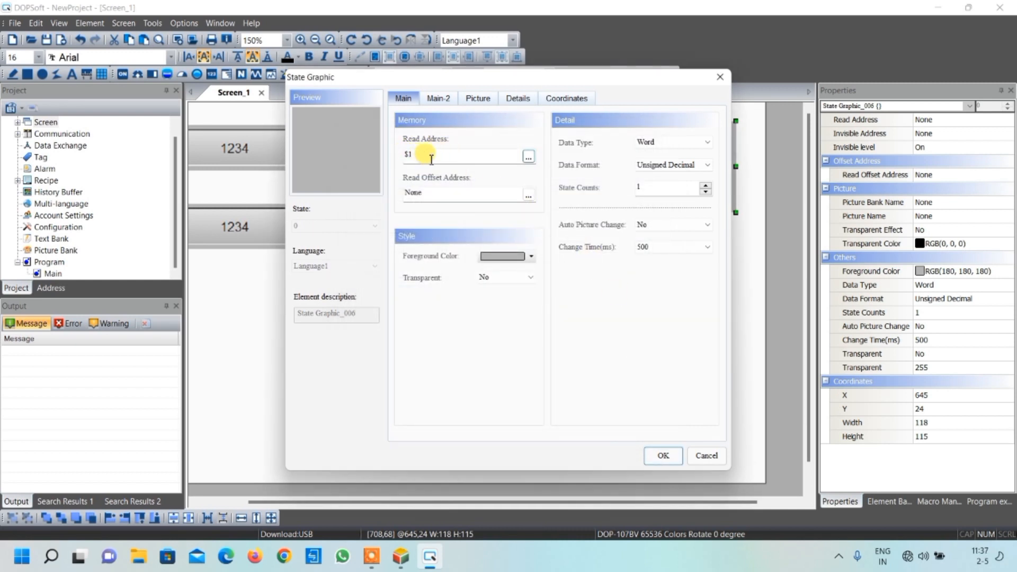
Examine the fan pictures available in the $VectorFan.pib picture bank for the state graphic
{"action": "left_click", "coordinate": [479, 99]}
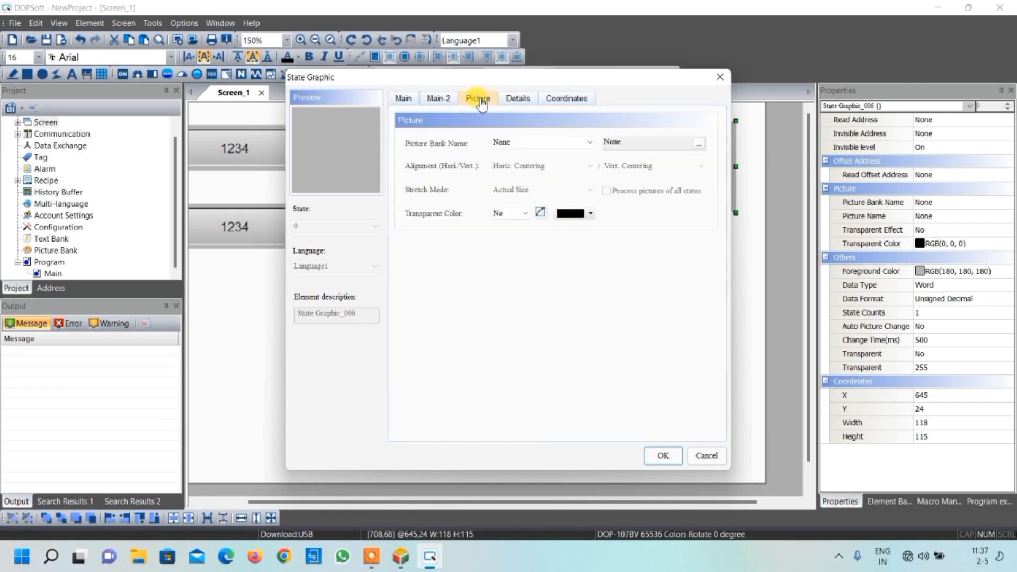
{"action": "left_click", "coordinate": [590, 143]}
{"action": "left_click_drag", "start_coordinate": [590, 188], "coordinate": [586, 363]}
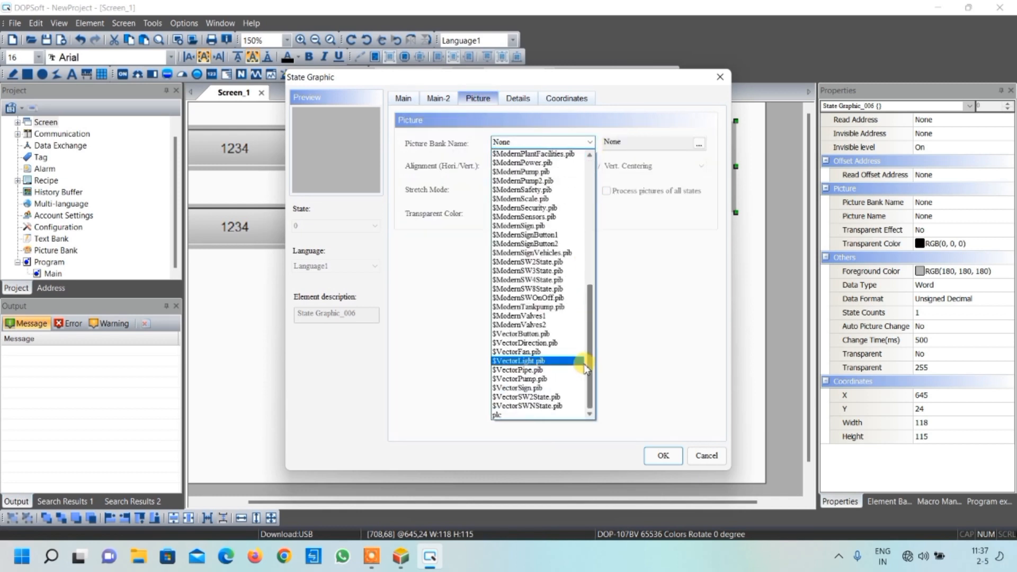
{"action": "left_click", "coordinate": [526, 351]}
{"action": "scroll", "coordinate": [592, 256], "scroll_direction": "down", "scroll_amount": 3}
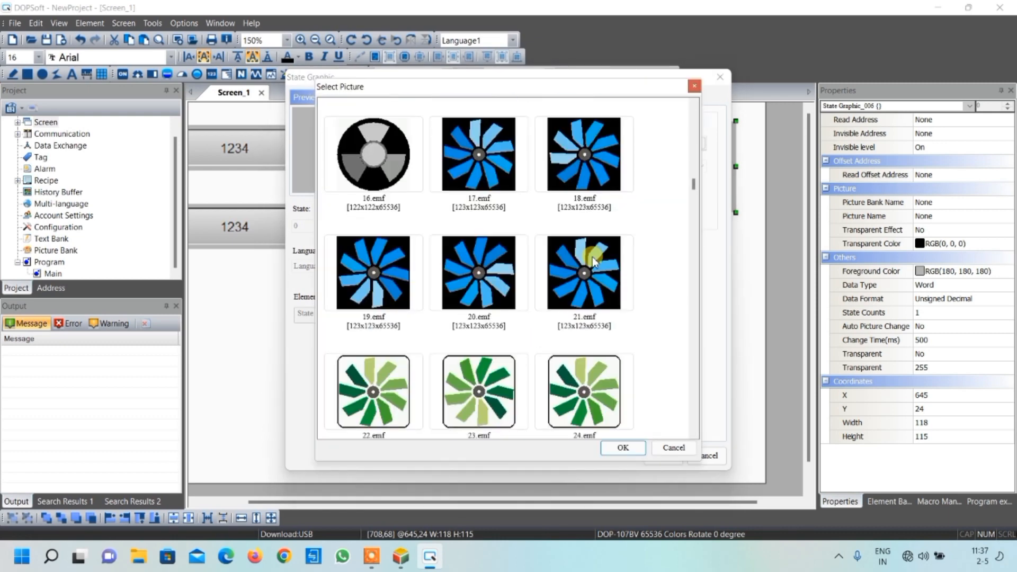
{"action": "scroll", "coordinate": [592, 256], "scroll_direction": "down", "scroll_amount": 3}
{"action": "scroll", "coordinate": [593, 256], "scroll_direction": "down", "scroll_amount": 8}
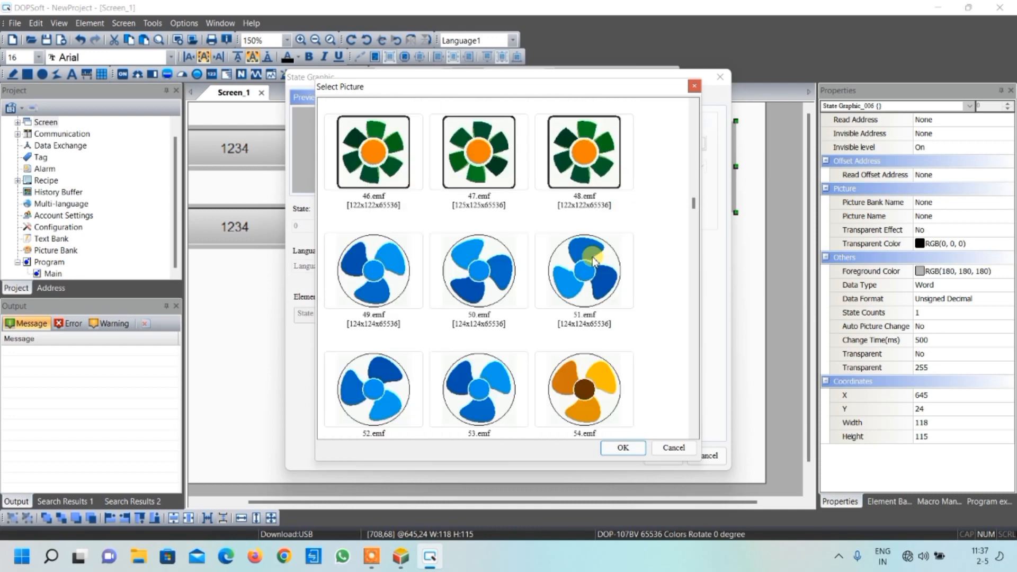
{"action": "scroll", "coordinate": [594, 260], "scroll_direction": "up", "scroll_amount": 15}
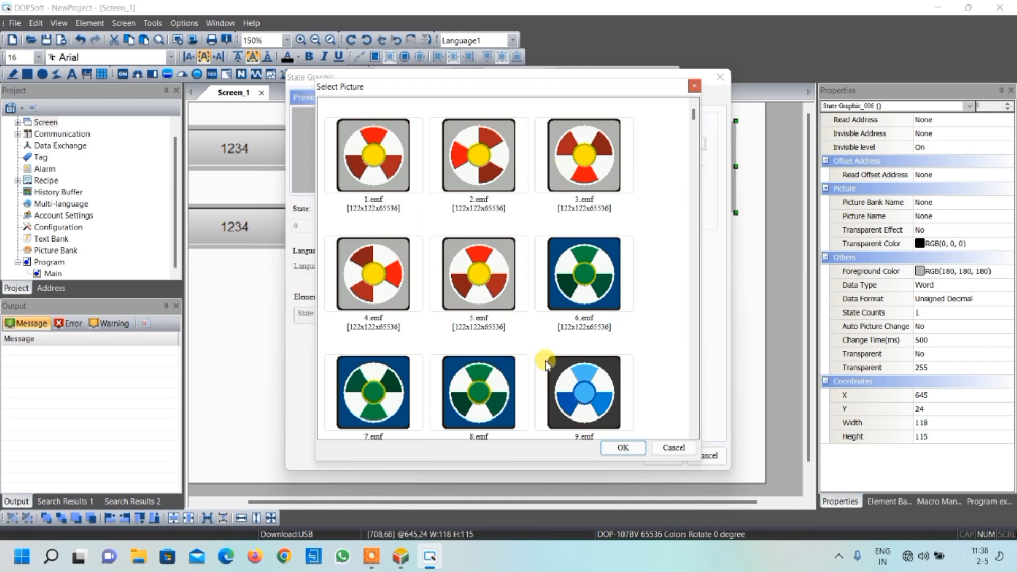
{"action": "left_click", "coordinate": [623, 447]}
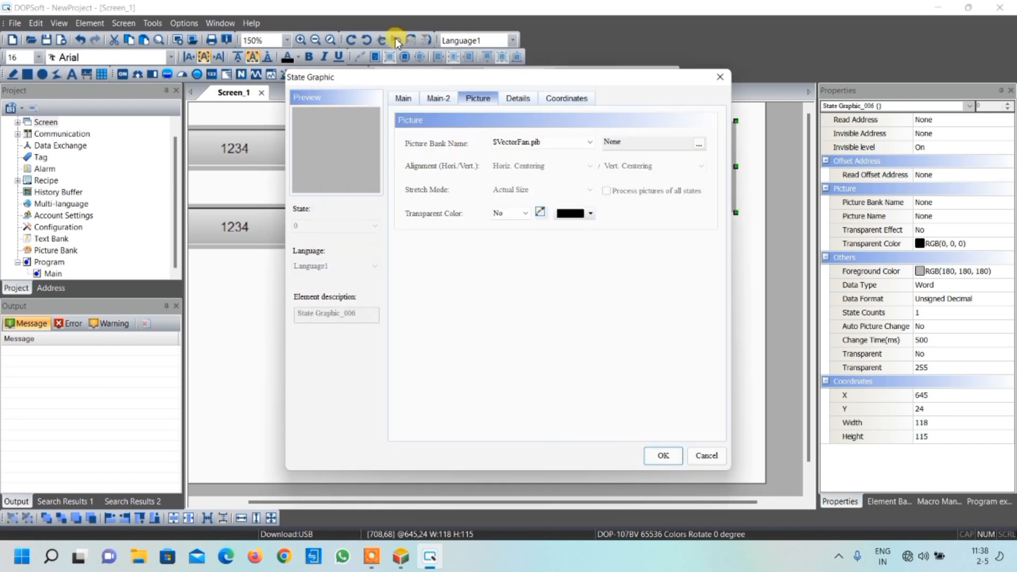
Set the state graphic's state count to 5
{"action": "left_click", "coordinate": [408, 100]}
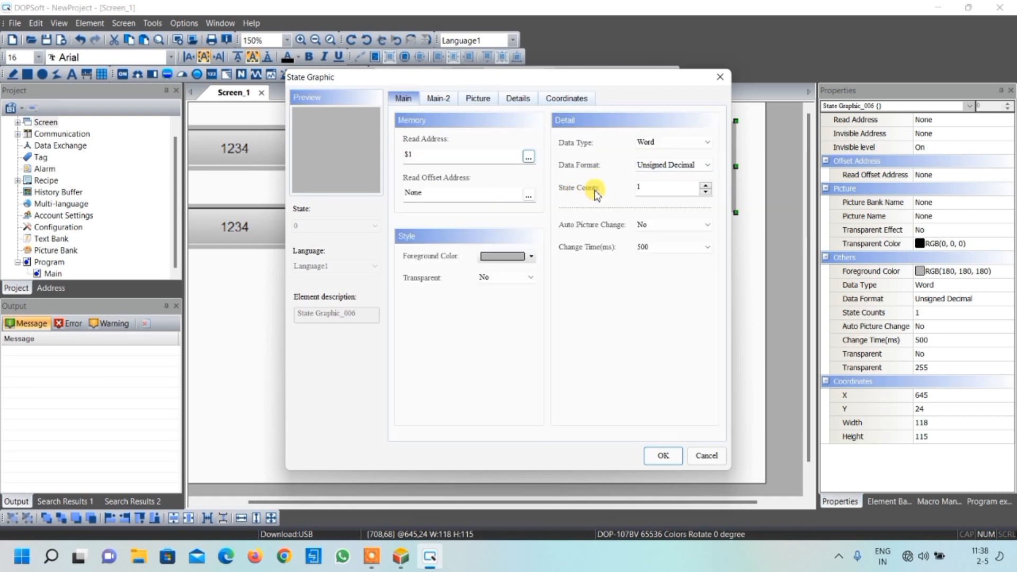
{"action": "left_click", "coordinate": [707, 184]}
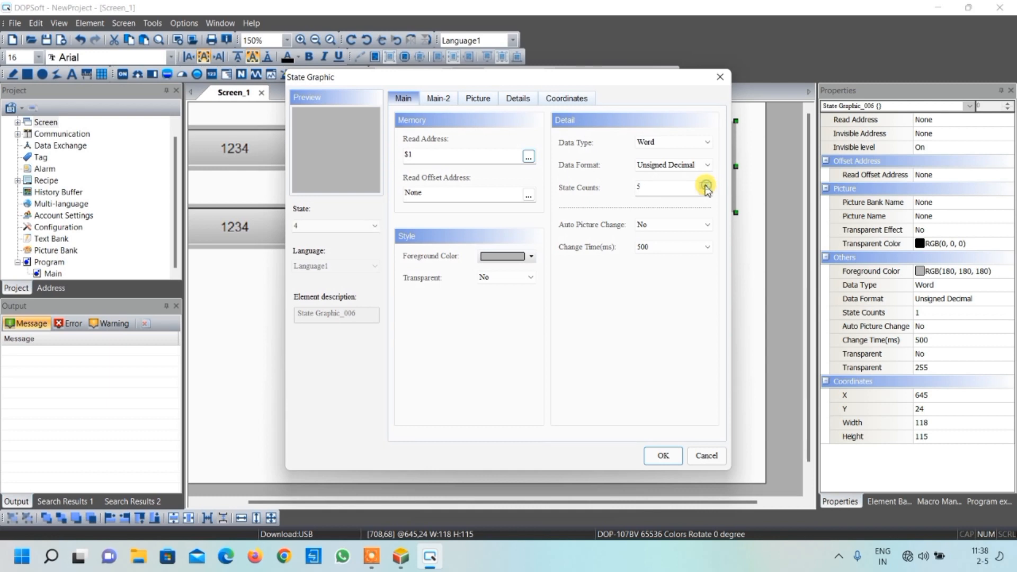
{"action": "double_click", "coordinate": [649, 188]}
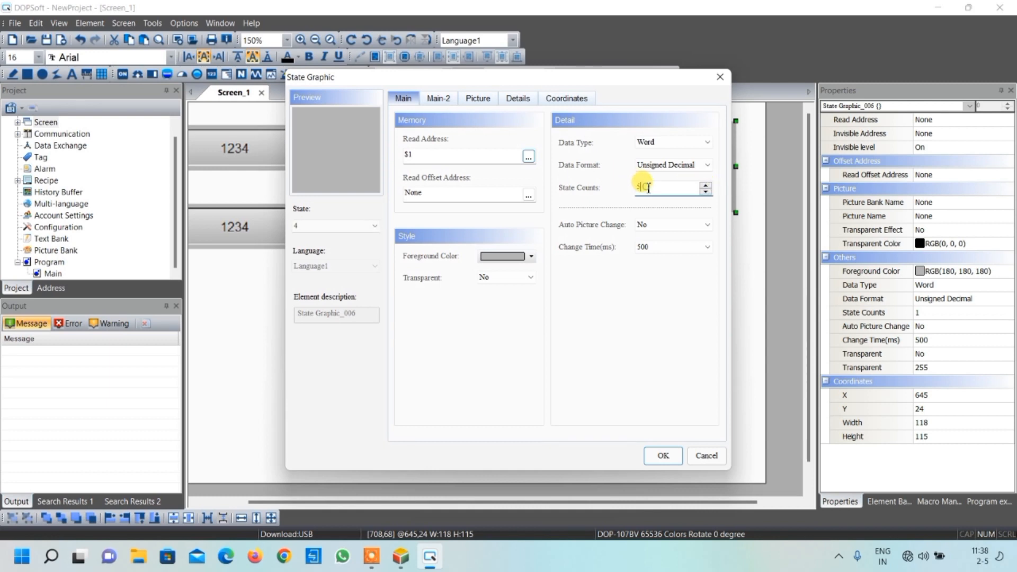
{"action": "left_click", "coordinate": [420, 154]}
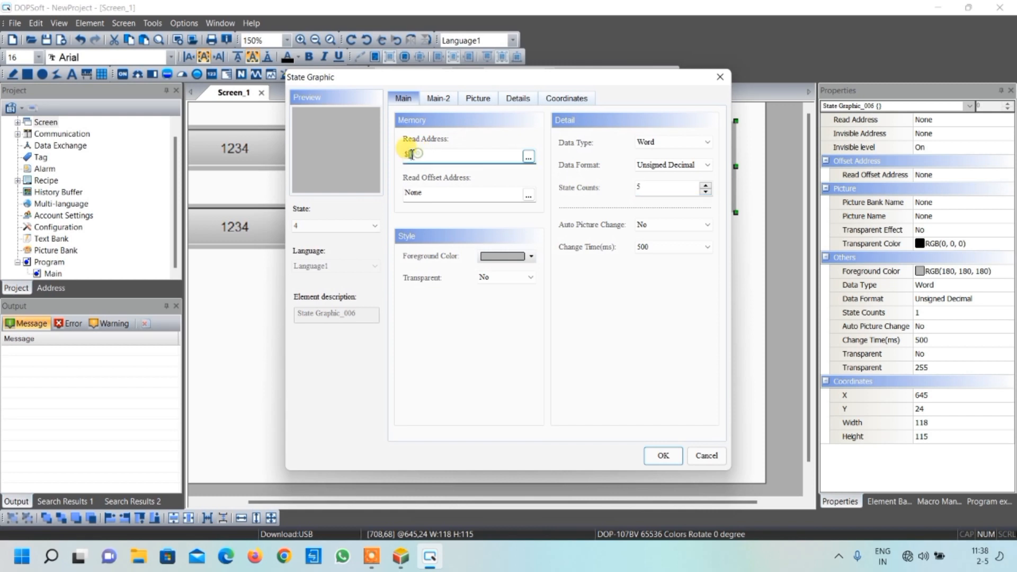
{"action": "double_click", "coordinate": [426, 155]}
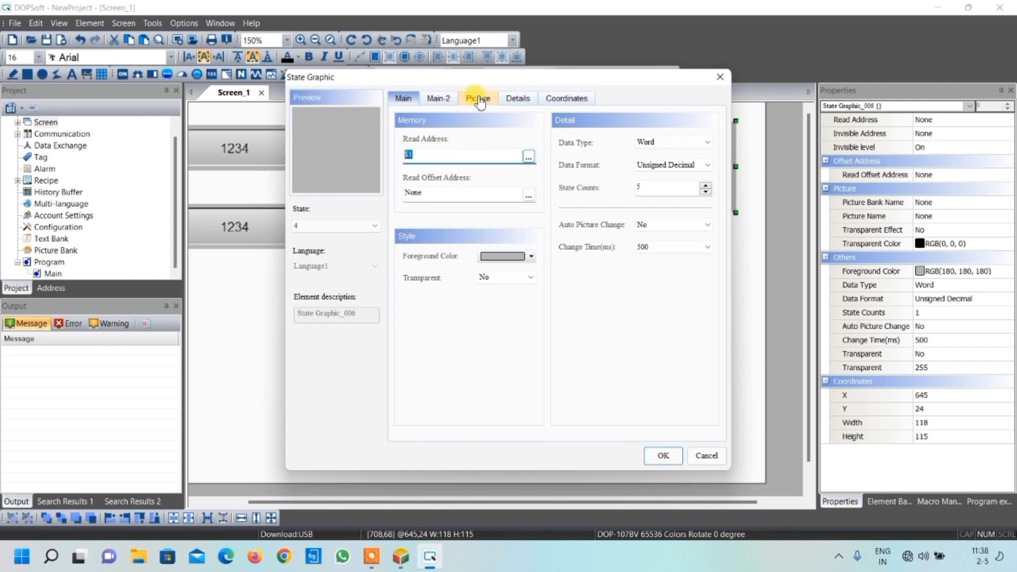
Assign the red fan picture 1.emf from the $VectorFan.pib bank to state 0 of the state graphic
{"action": "left_click", "coordinate": [374, 226]}
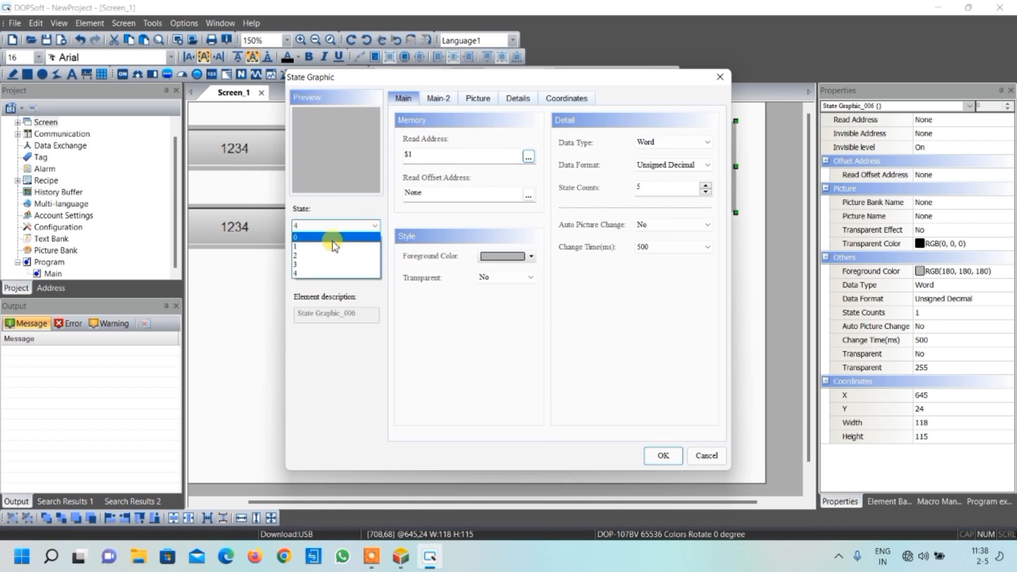
{"action": "left_click", "coordinate": [322, 238]}
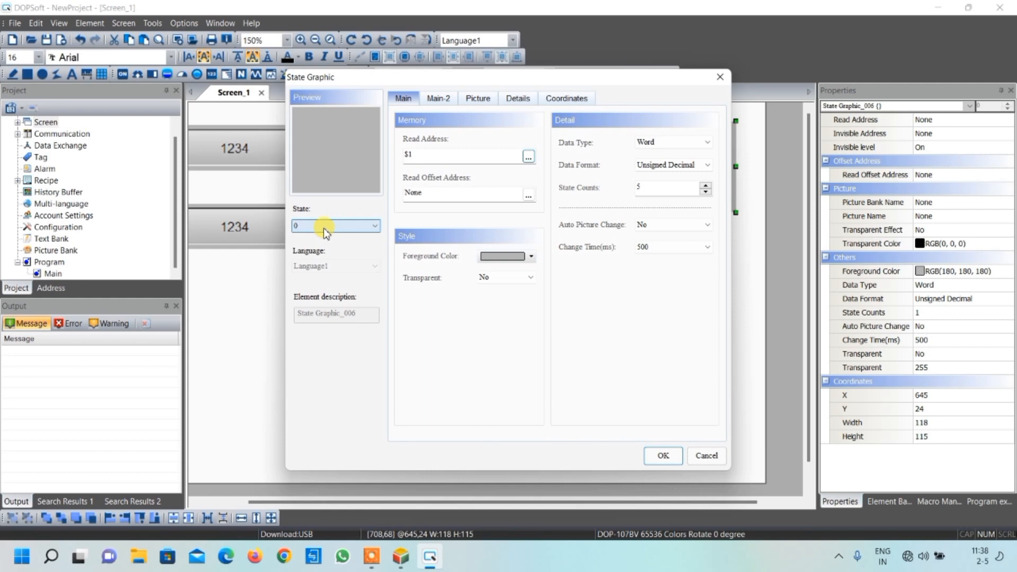
{"action": "left_click", "coordinate": [479, 99]}
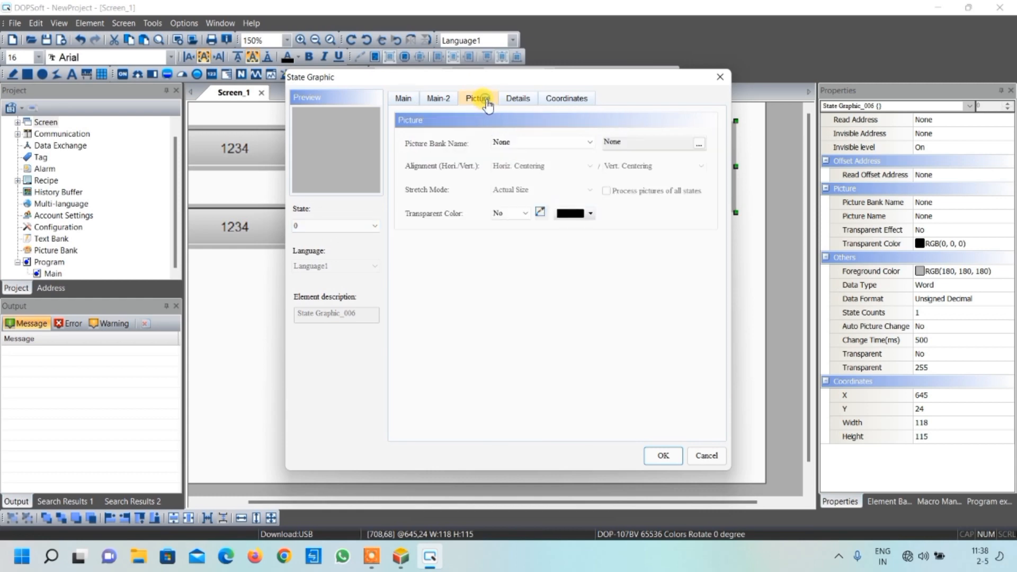
{"action": "left_click", "coordinate": [555, 140]}
{"action": "left_click_drag", "start_coordinate": [586, 174], "coordinate": [590, 336]}
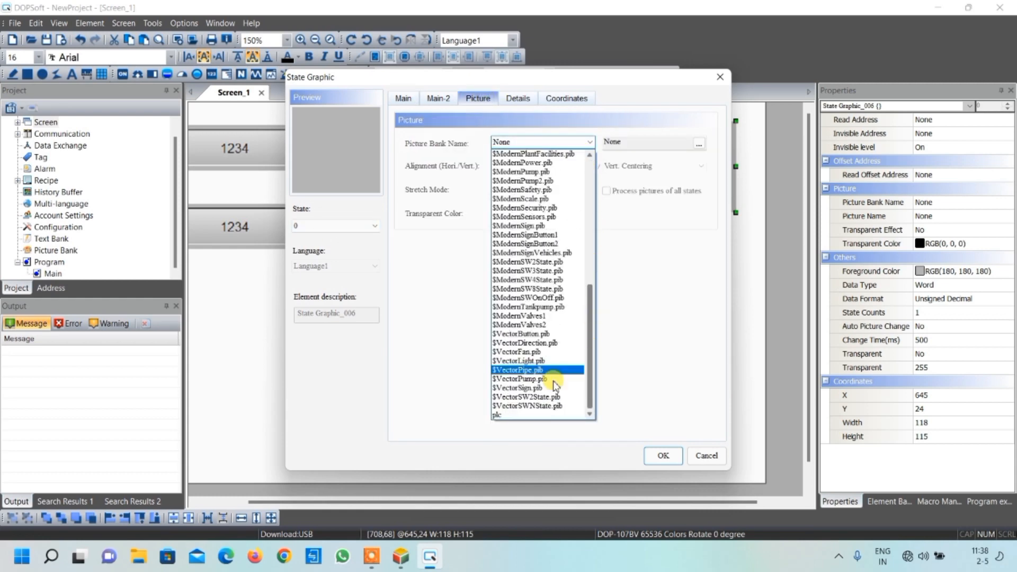
{"action": "left_click", "coordinate": [529, 352]}
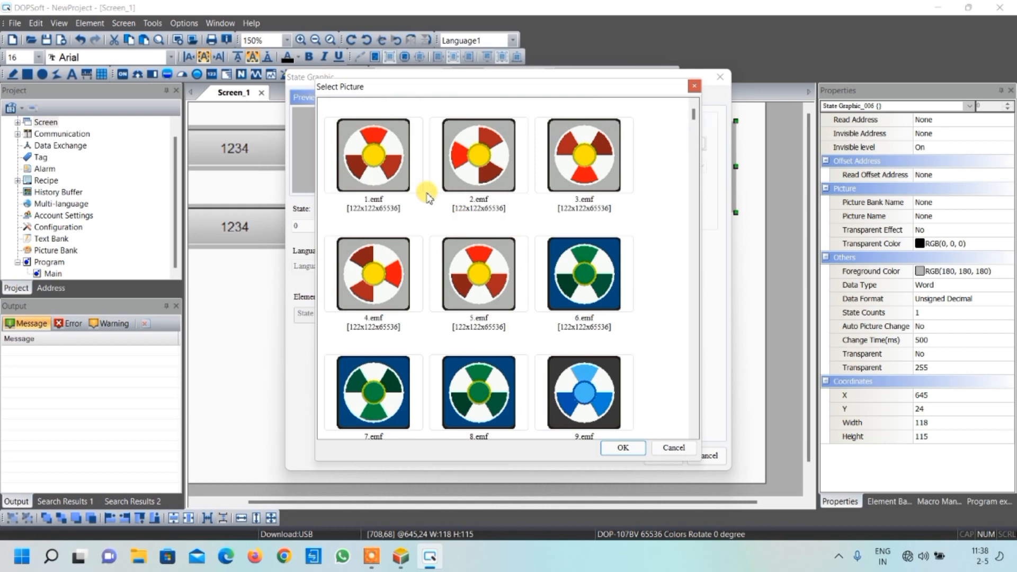
{"action": "left_click", "coordinate": [381, 155]}
{"action": "left_click", "coordinate": [610, 448]}
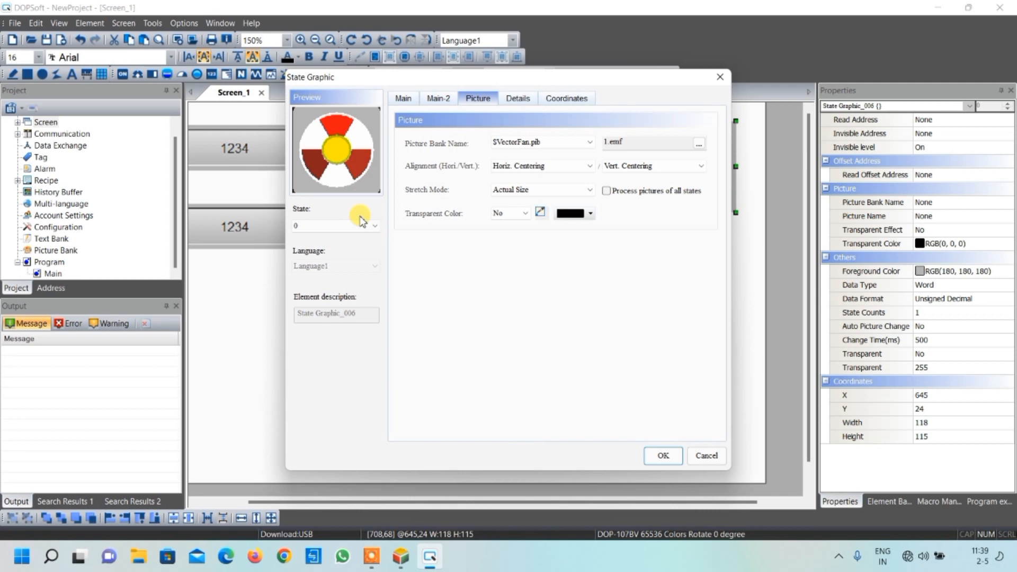
Assign the fan picture 2.emf from the $VectorFan.pib bank to state 1 of the state graphic
{"action": "left_click", "coordinate": [339, 227]}
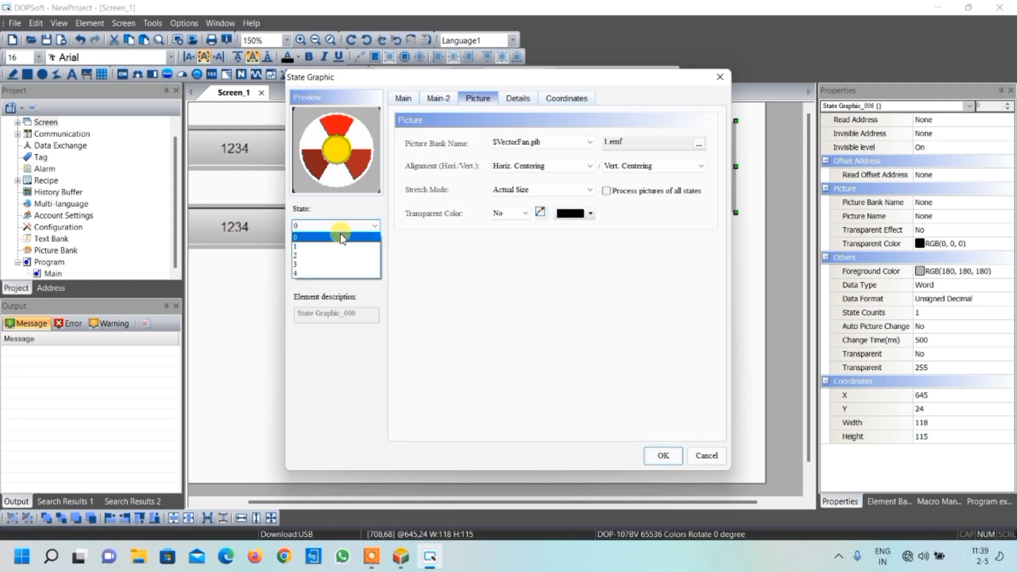
{"action": "left_click", "coordinate": [317, 247]}
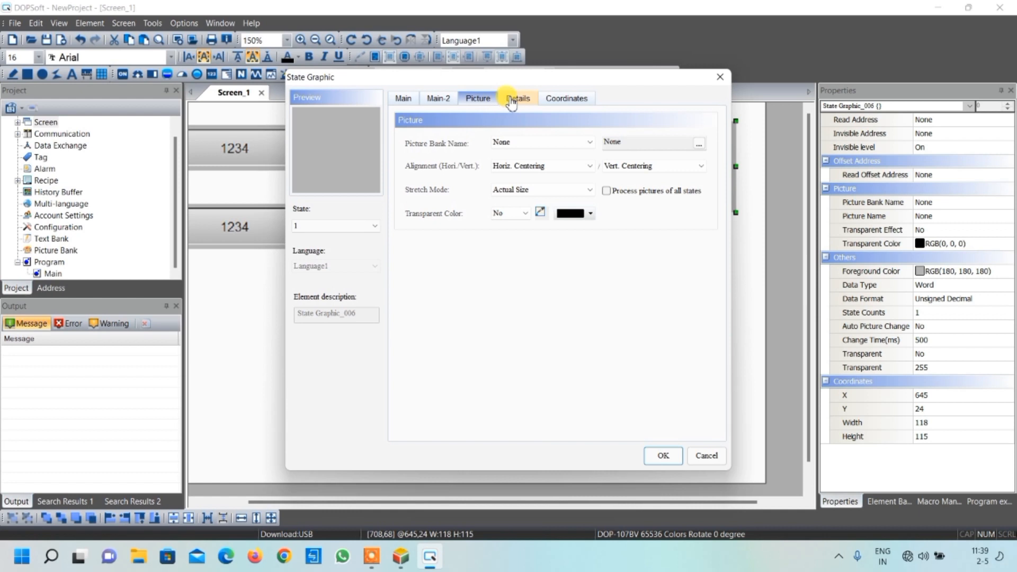
{"action": "left_click", "coordinate": [530, 142]}
{"action": "scroll", "coordinate": [575, 317], "scroll_direction": "down", "scroll_amount": 10}
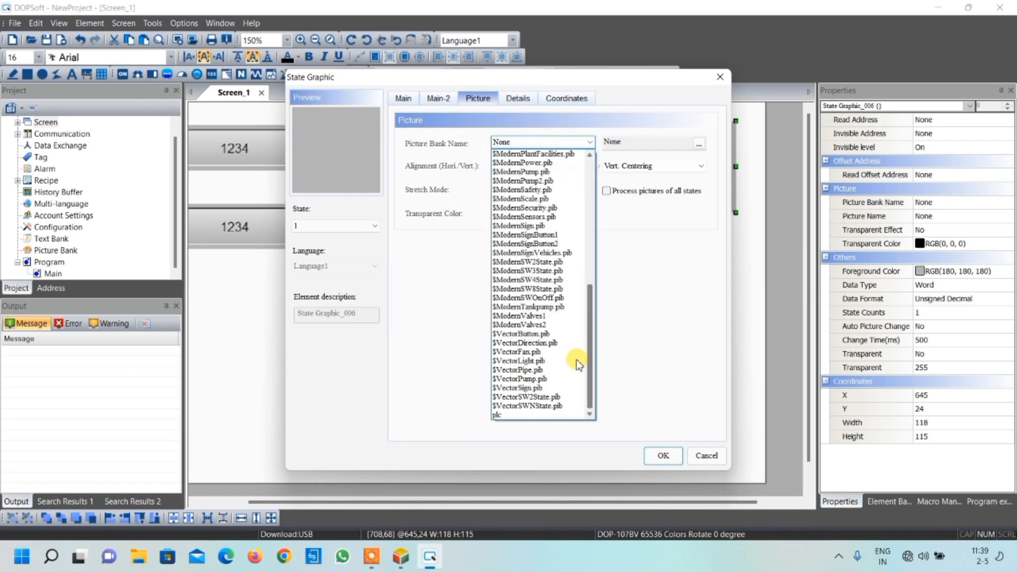
{"action": "left_click", "coordinate": [524, 353]}
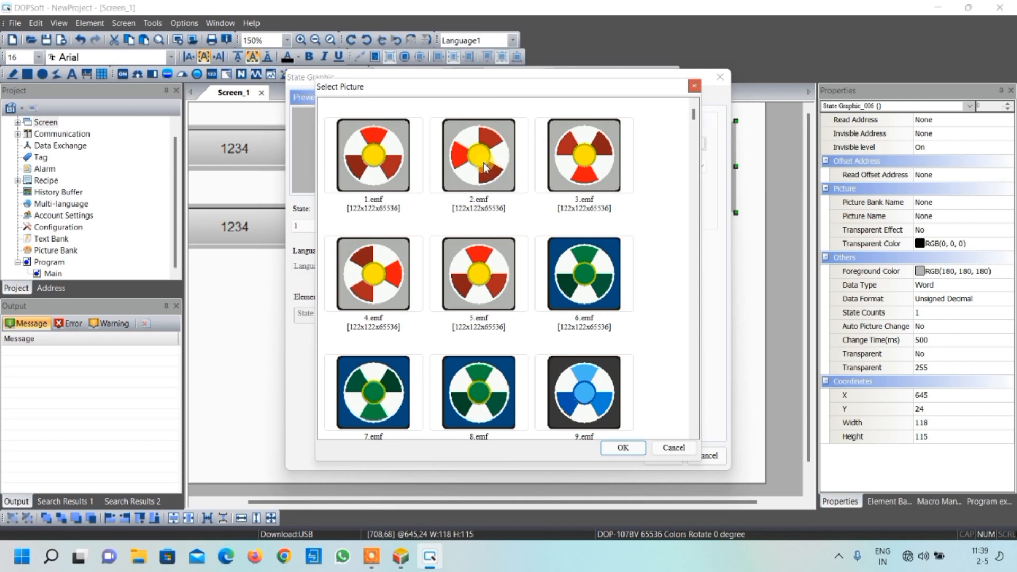
{"action": "left_click", "coordinate": [484, 168]}
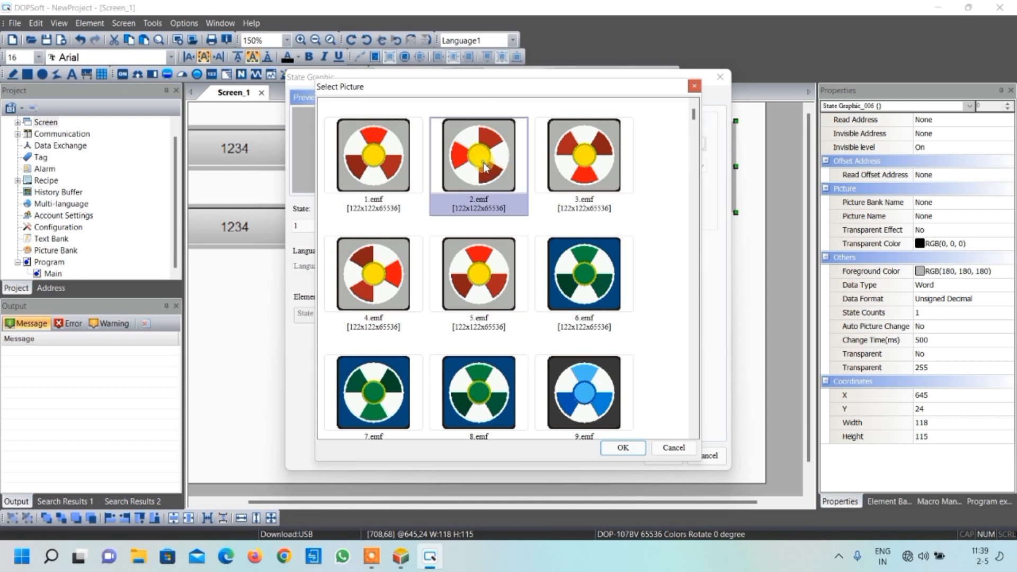
{"action": "left_click", "coordinate": [622, 448]}
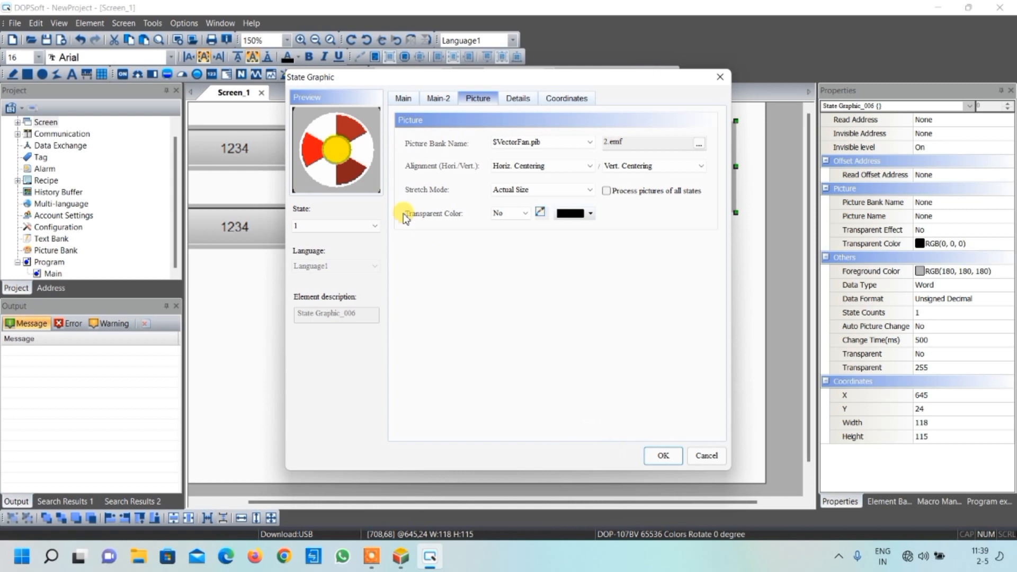
Assign the fan picture 3.emf from the $VectorFan.pib bank to state 2 of the state graphic
{"action": "left_click", "coordinate": [352, 226]}
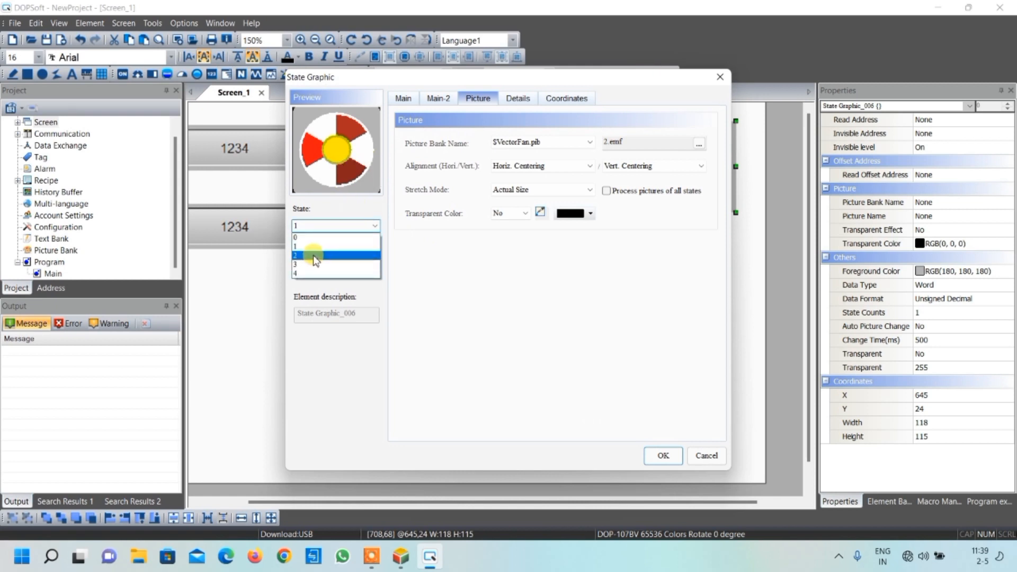
{"action": "left_click", "coordinate": [313, 256]}
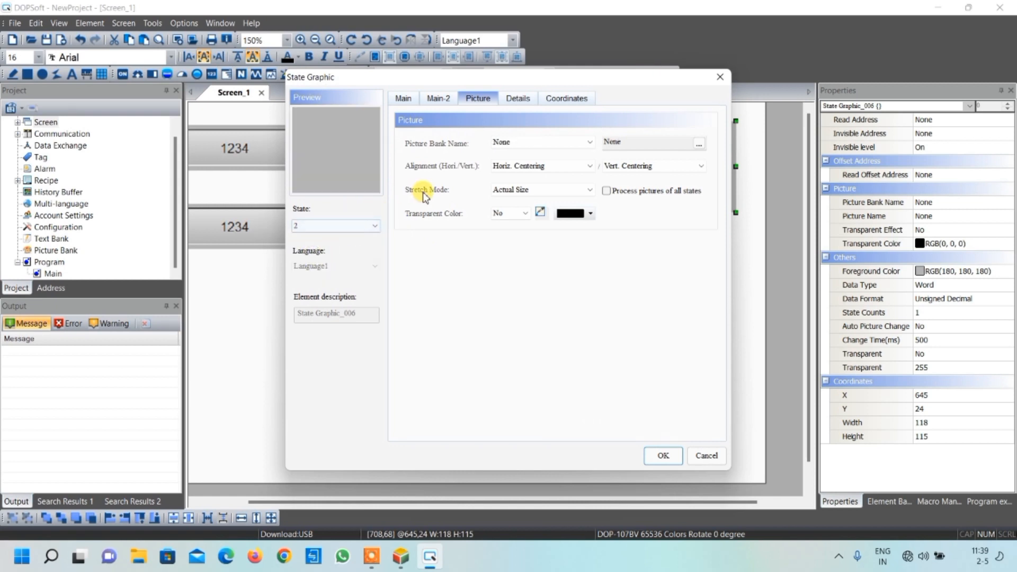
{"action": "left_click", "coordinate": [556, 142]}
{"action": "left_click_drag", "start_coordinate": [589, 170], "coordinate": [591, 319]}
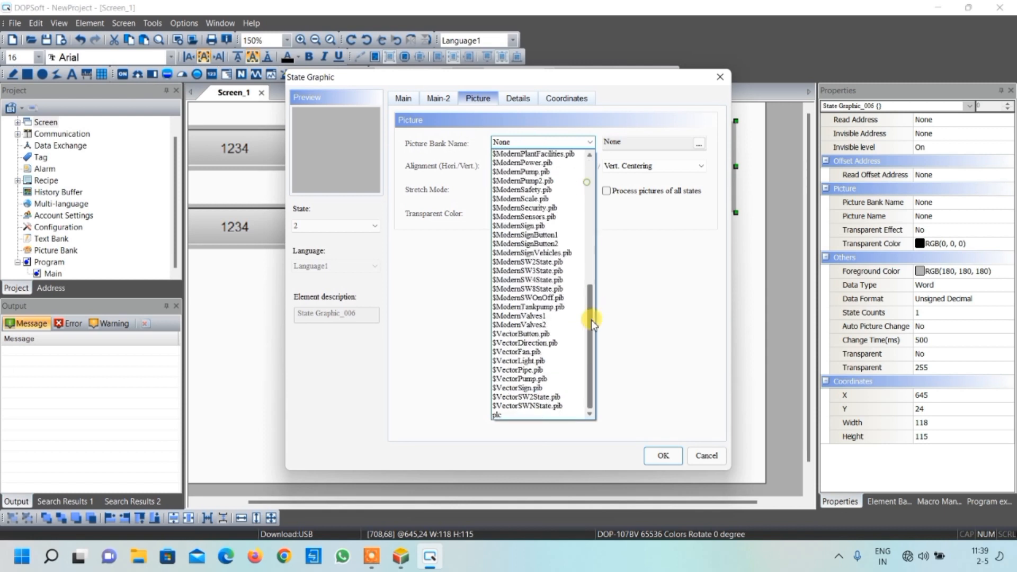
{"action": "left_click", "coordinate": [530, 352]}
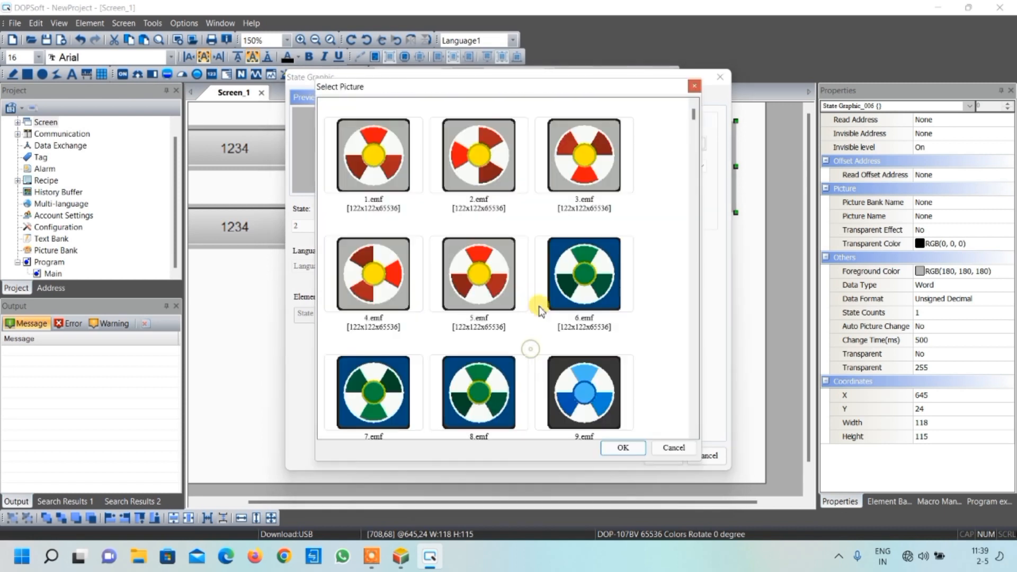
{"action": "left_click", "coordinate": [583, 178]}
{"action": "left_click", "coordinate": [628, 447]}
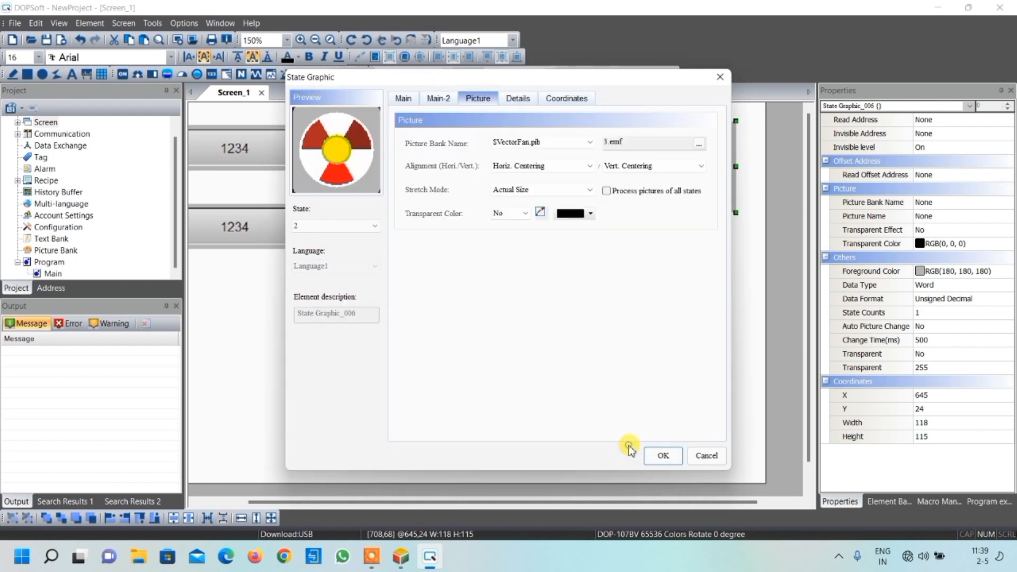
Assign the fan picture 4.emf from the $VectorFan.pib bank to state 3 of the state graphic
{"action": "left_click", "coordinate": [344, 228]}
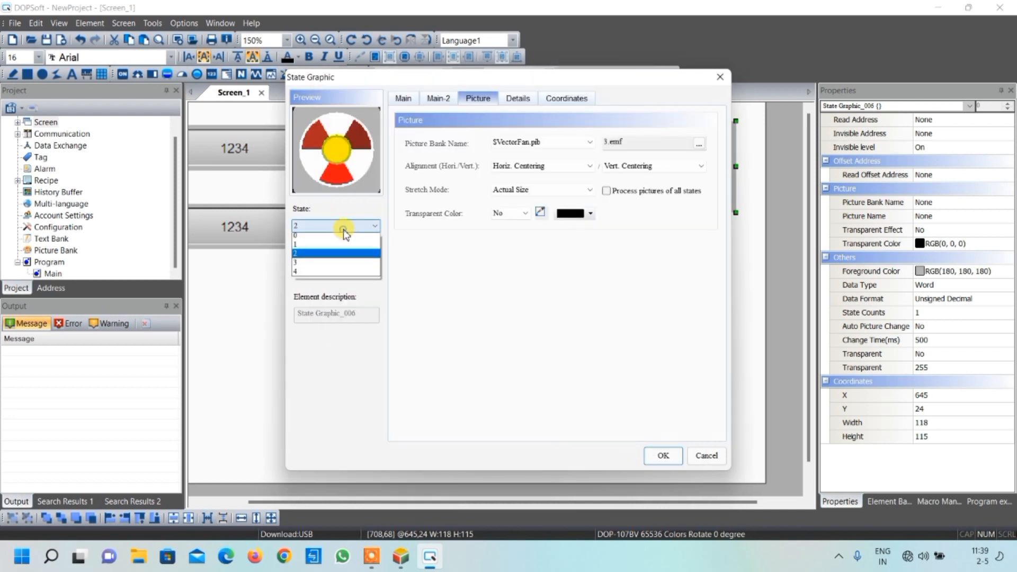
{"action": "left_click", "coordinate": [336, 261]}
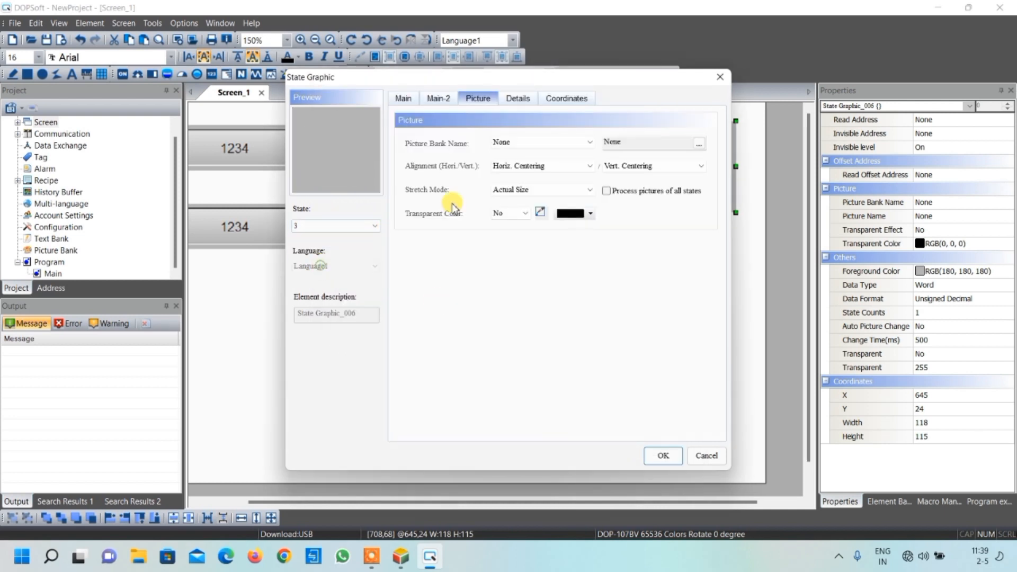
{"action": "left_click", "coordinate": [529, 142]}
{"action": "left_click_drag", "start_coordinate": [587, 186], "coordinate": [581, 336]}
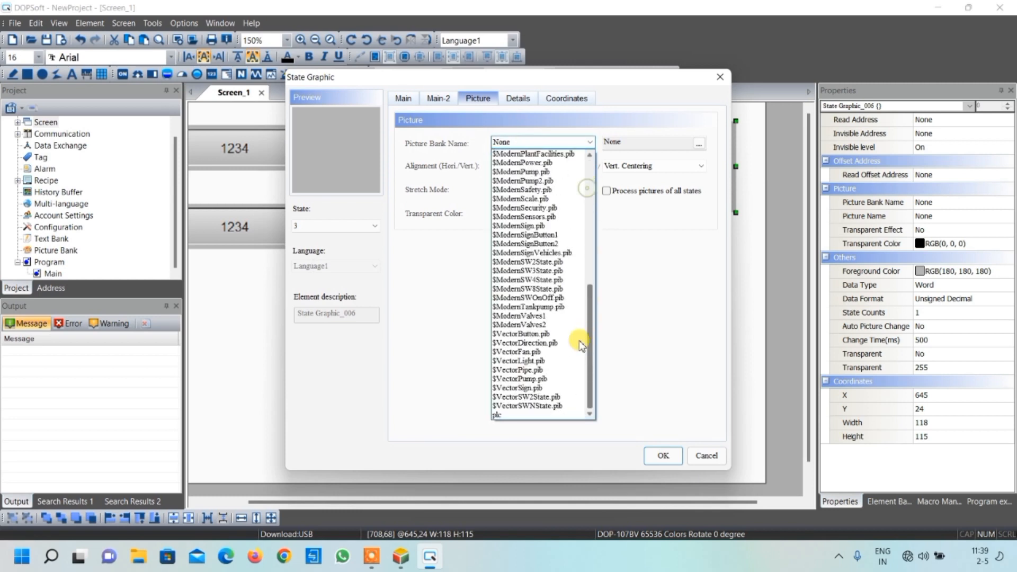
{"action": "left_click", "coordinate": [529, 352]}
{"action": "left_click", "coordinate": [381, 277]}
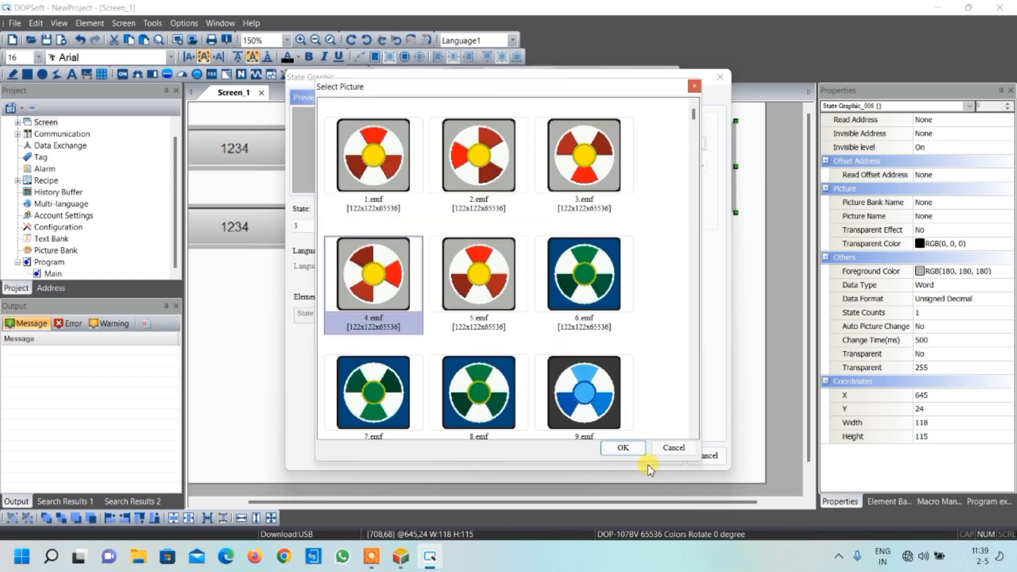
{"action": "left_click", "coordinate": [624, 448]}
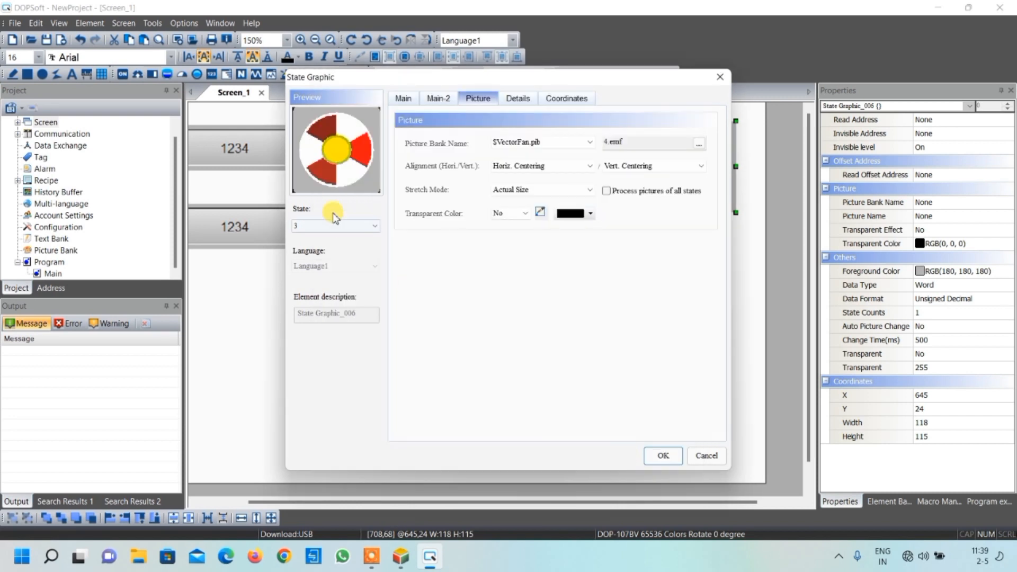
Assign the fan picture 5.emf from the $VectorFan.pib bank to state 4 of the state graphic
{"action": "left_click", "coordinate": [352, 226]}
{"action": "left_click", "coordinate": [315, 274]}
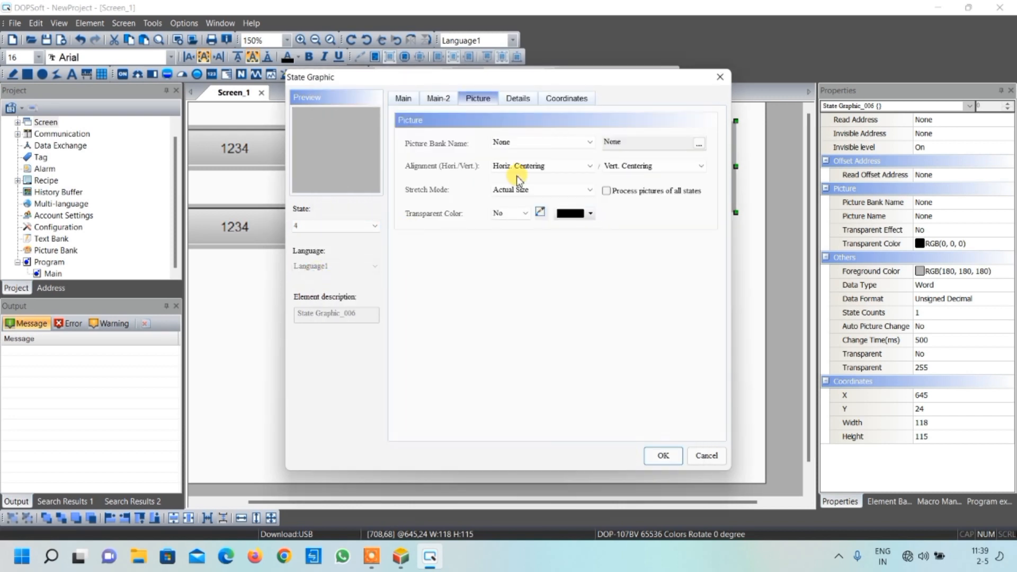
{"action": "left_click", "coordinate": [583, 142]}
{"action": "left_click_drag", "start_coordinate": [591, 196], "coordinate": [588, 368]}
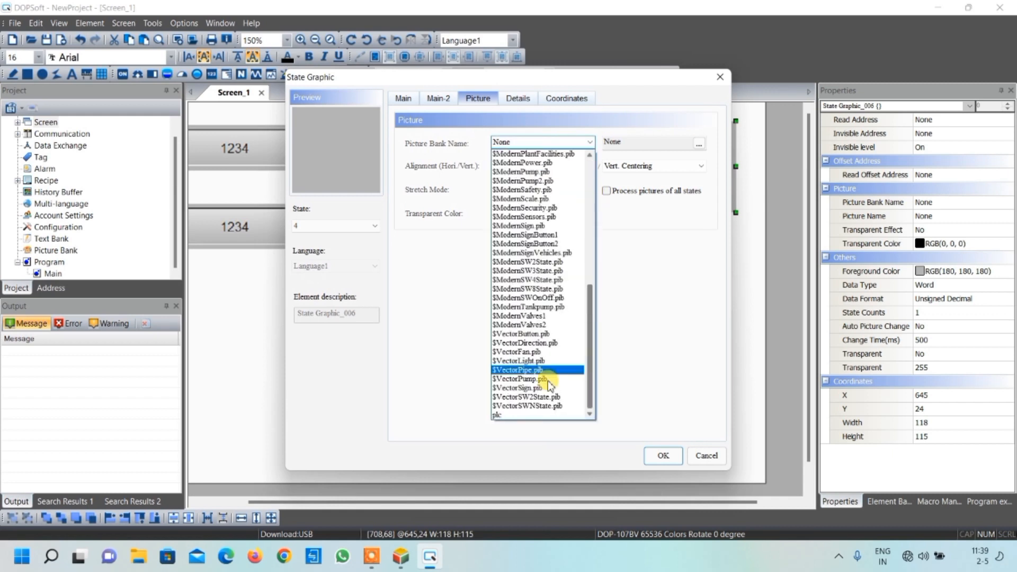
{"action": "left_click", "coordinate": [524, 351]}
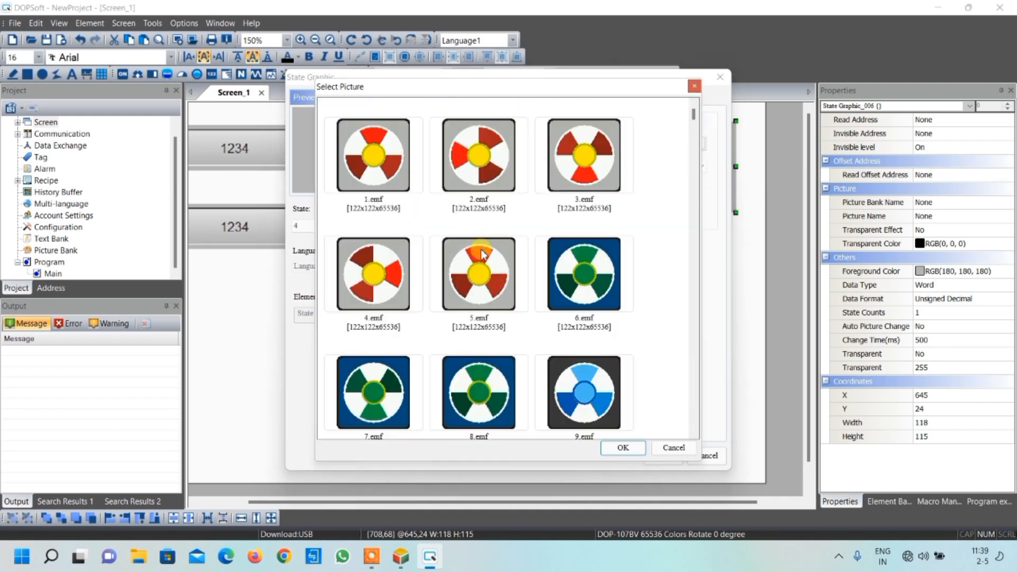
{"action": "left_click", "coordinate": [469, 253]}
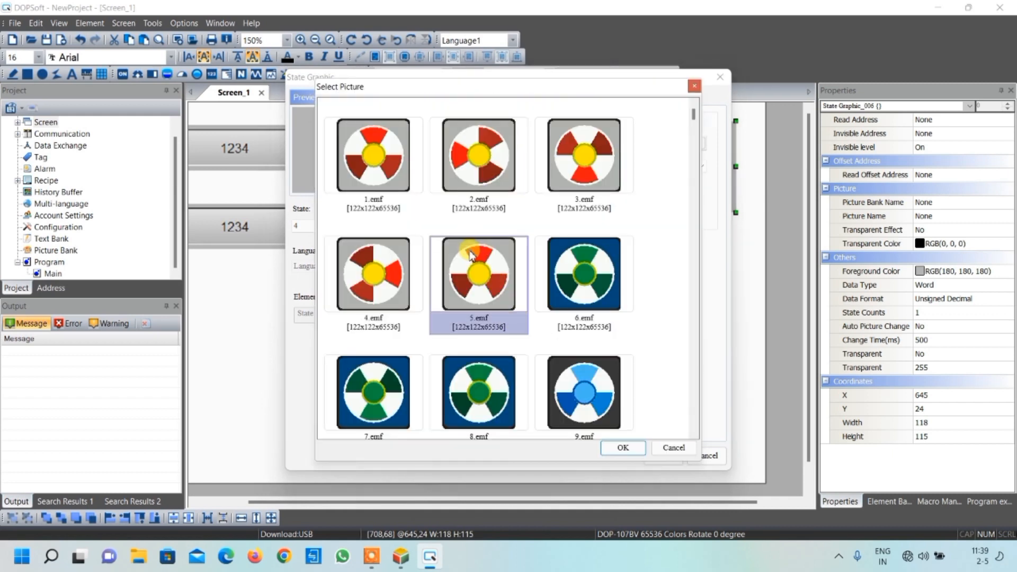
{"action": "left_click", "coordinate": [618, 449]}
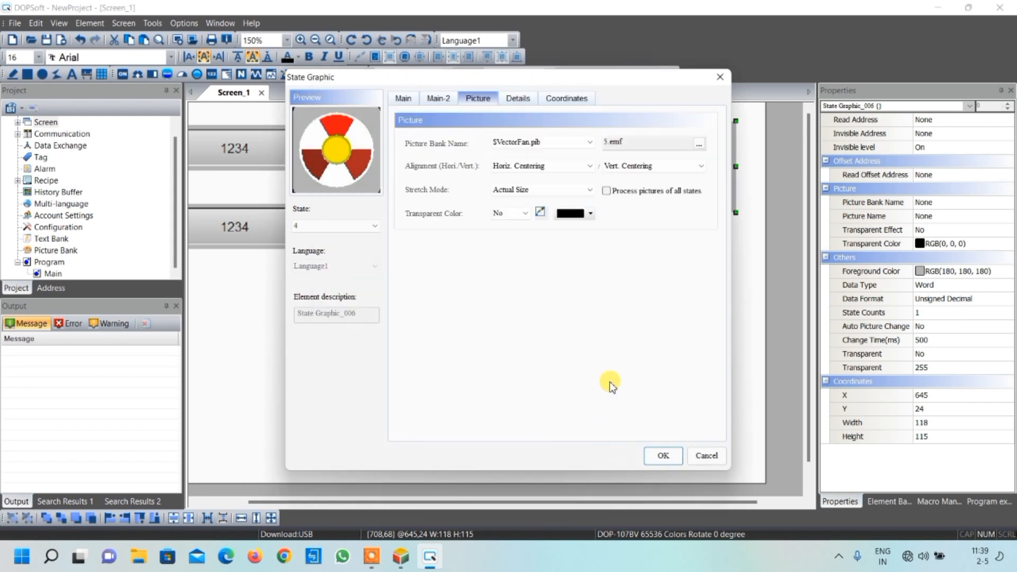
Review the read address and the fan pictures of states 0 to 4, and apply the state graphic settings
{"action": "left_click", "coordinate": [376, 226]}
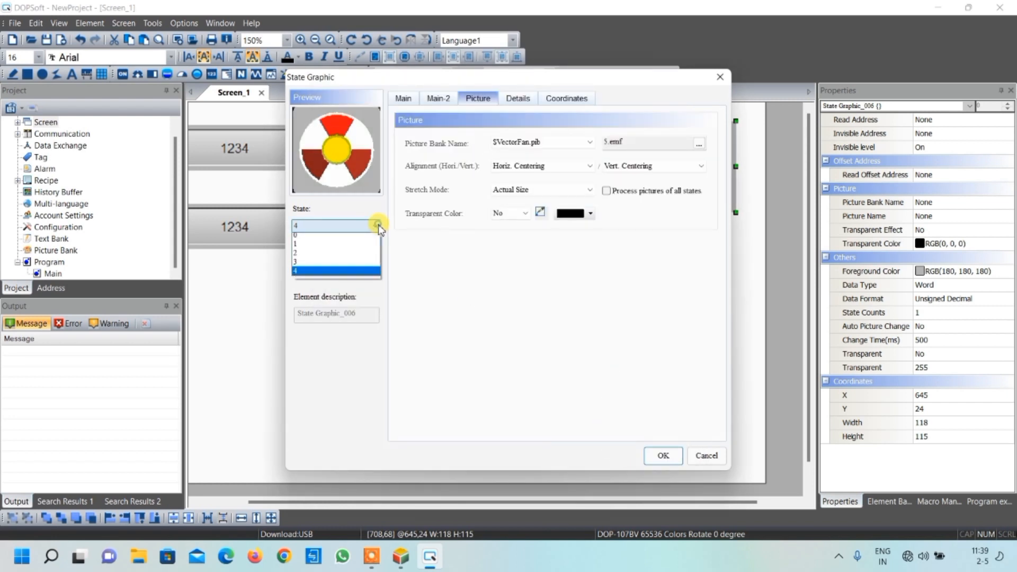
{"action": "left_click", "coordinate": [350, 238]}
{"action": "left_click", "coordinate": [404, 99]}
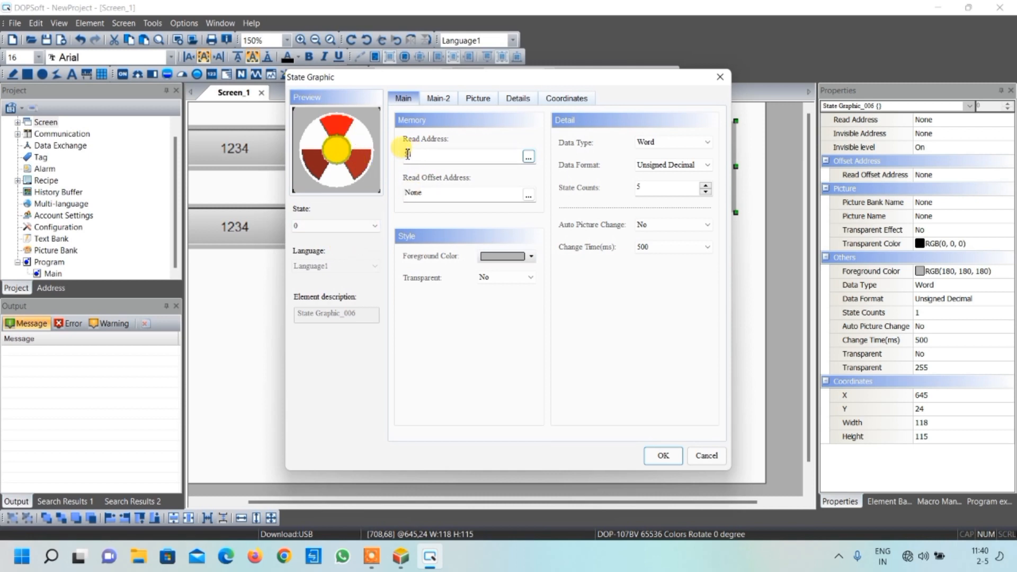
{"action": "left_click", "coordinate": [374, 225]}
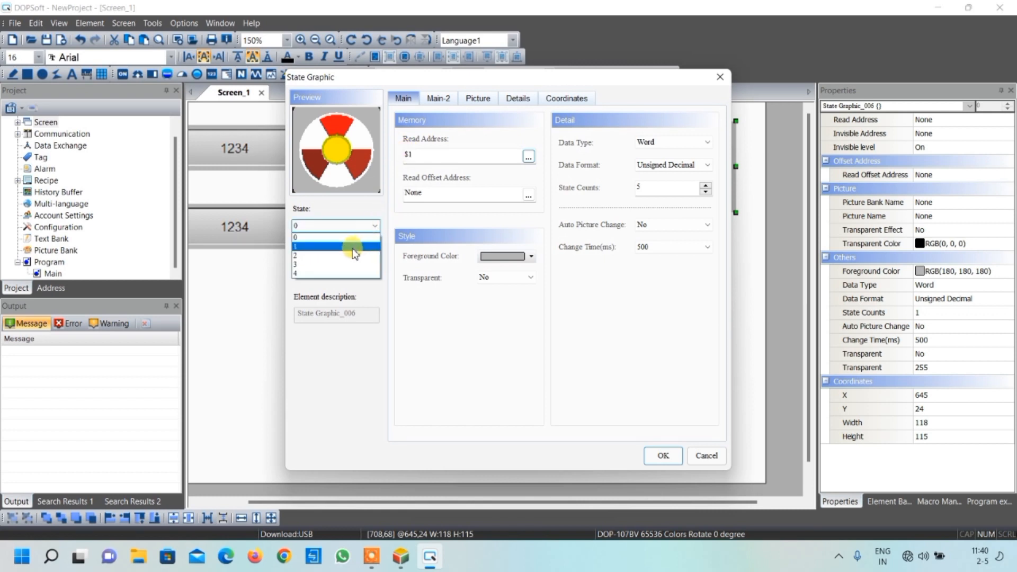
{"action": "left_click", "coordinate": [352, 246]}
{"action": "left_click", "coordinate": [414, 155]}
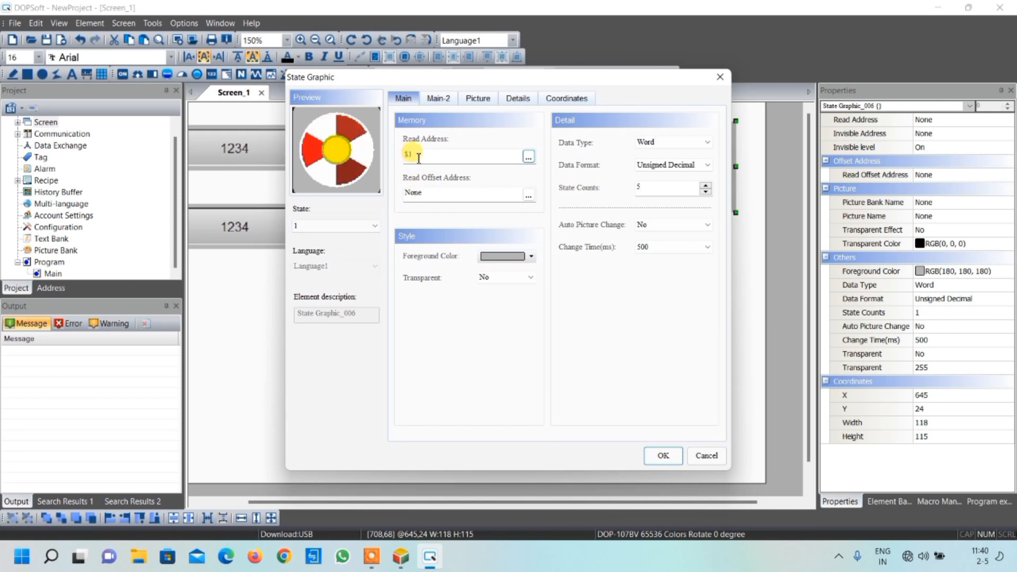
{"action": "left_click", "coordinate": [371, 226]}
{"action": "left_click", "coordinate": [352, 256]}
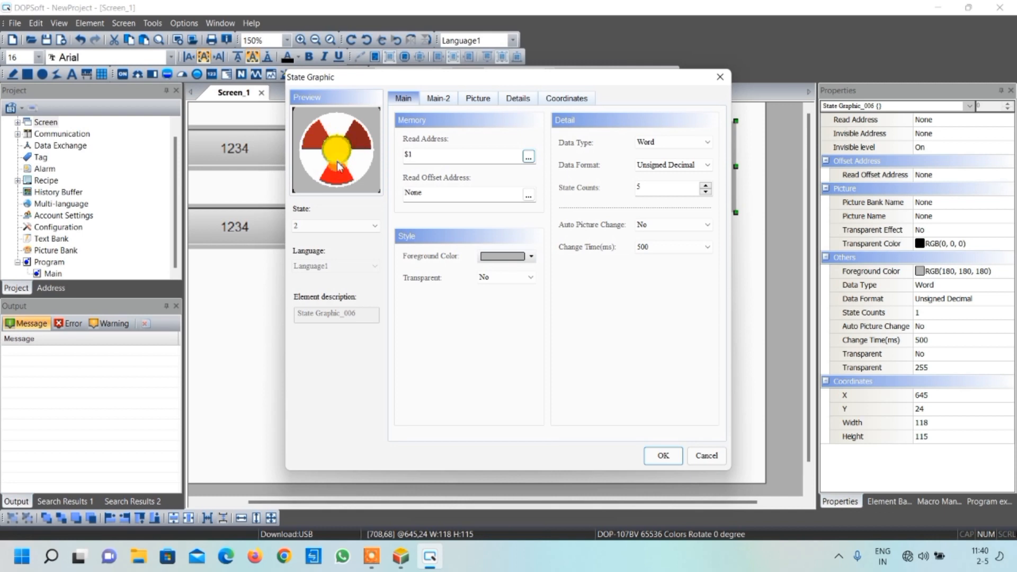
{"action": "left_click", "coordinate": [339, 226]}
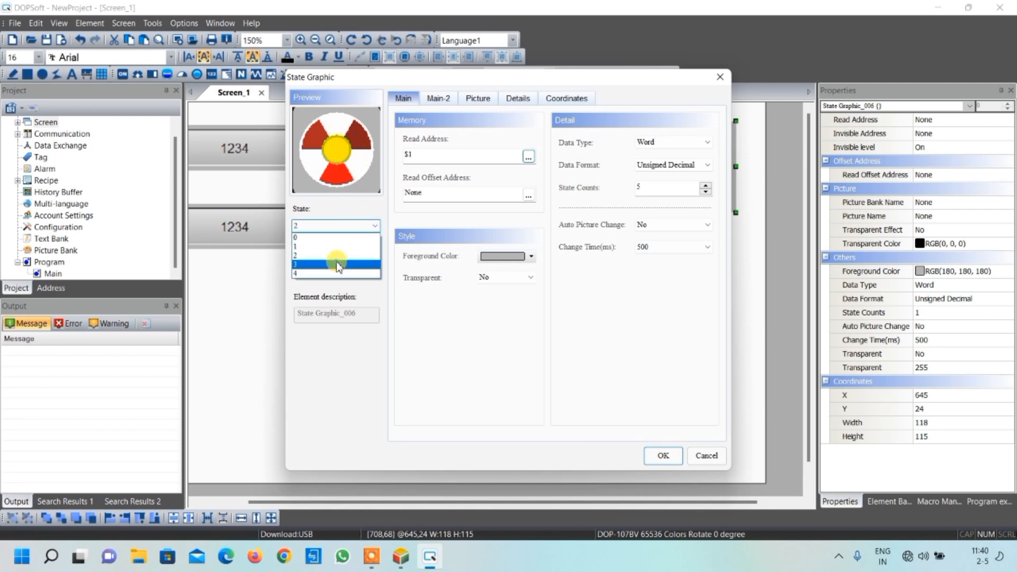
{"action": "left_click", "coordinate": [337, 265]}
{"action": "left_click", "coordinate": [349, 222]}
{"action": "left_click", "coordinate": [339, 273]}
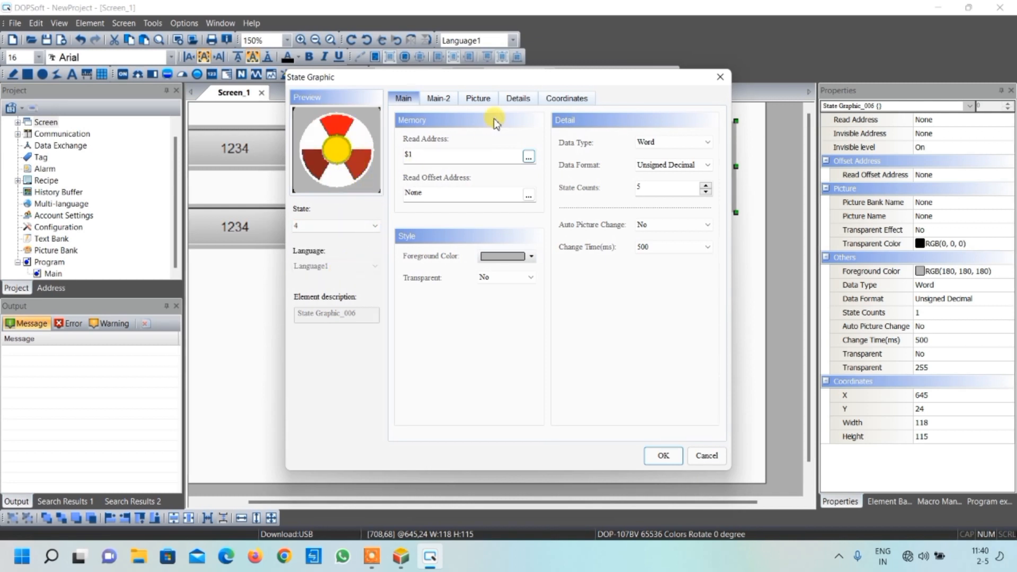
{"action": "left_click_drag", "start_coordinate": [527, 80], "coordinate": [351, 125]}
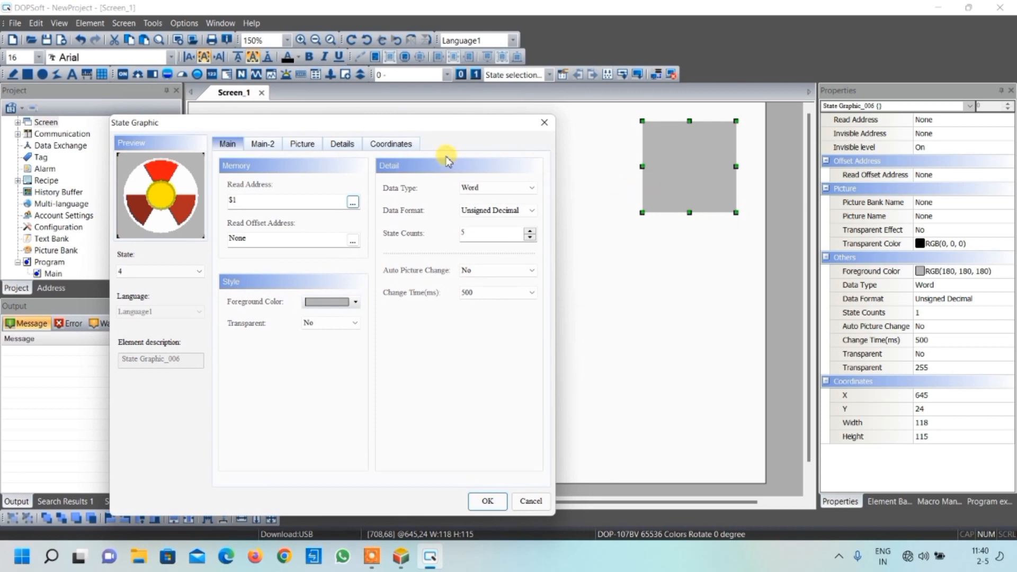
{"action": "left_click_drag", "start_coordinate": [412, 126], "coordinate": [582, 111]}
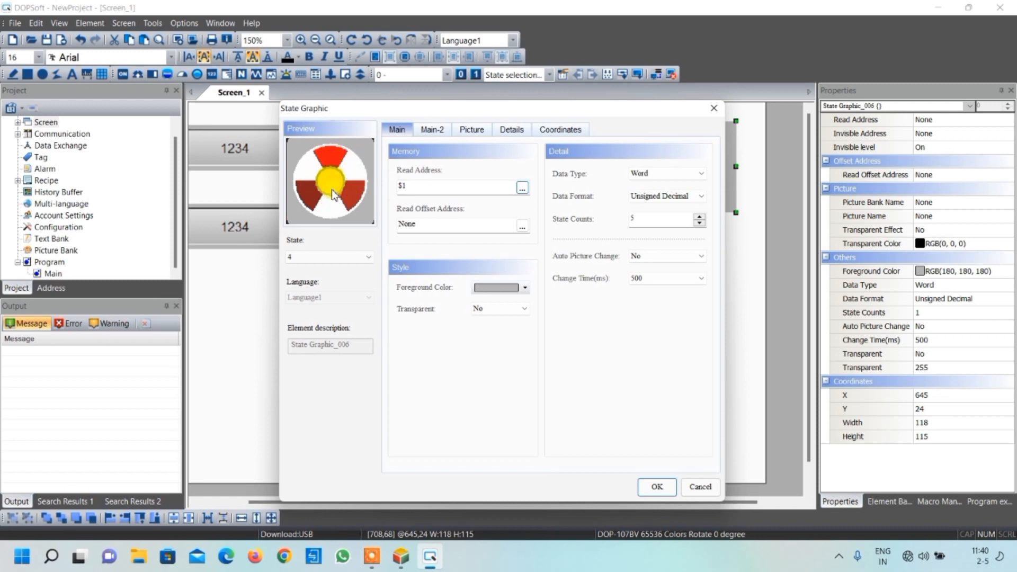
{"action": "left_click", "coordinate": [667, 487]}
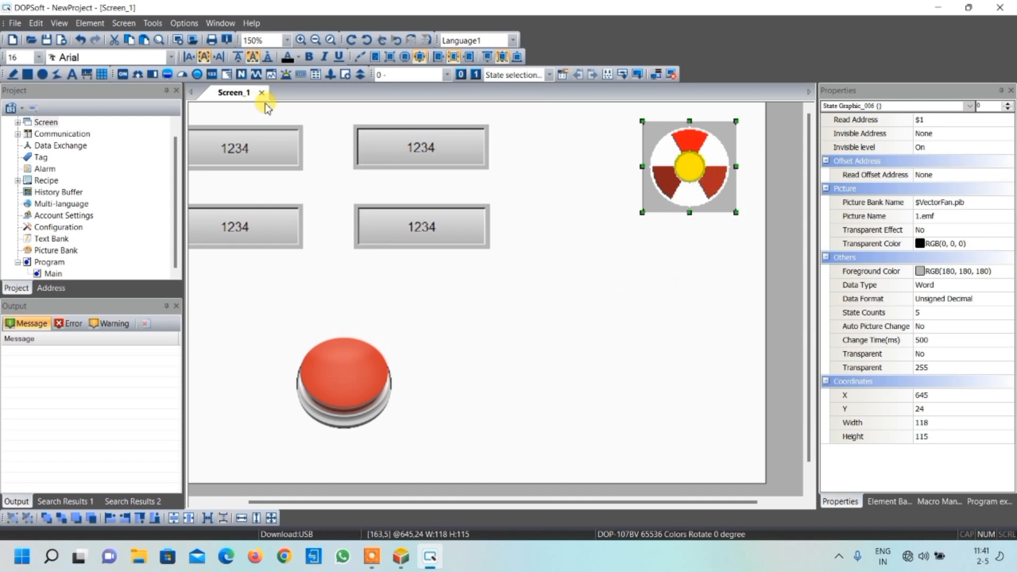
Open the Screen Cycle Macro editor for Screen_1 in a maximized window
{"action": "left_click", "coordinate": [123, 23]}
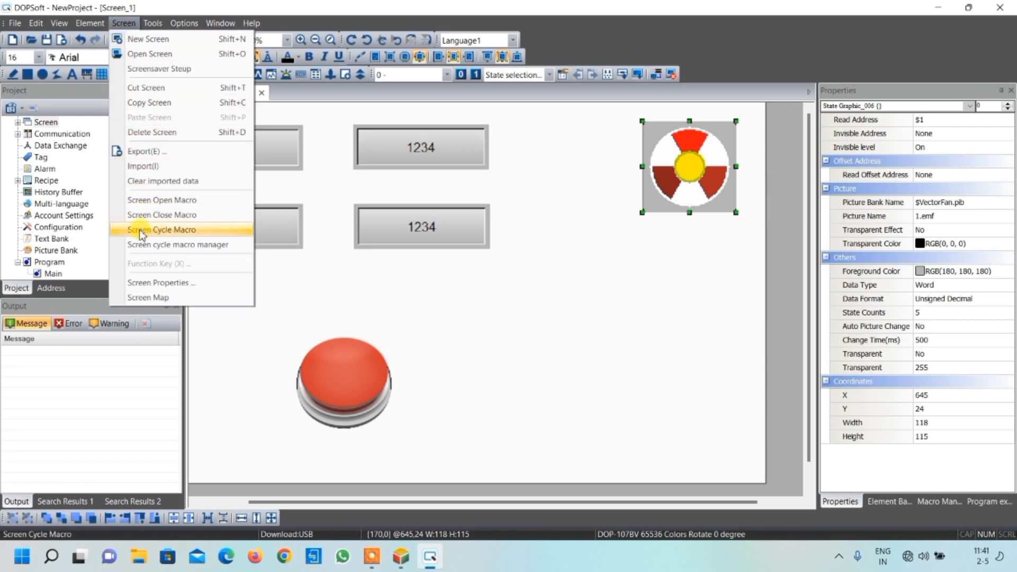
{"action": "left_click", "coordinate": [174, 232]}
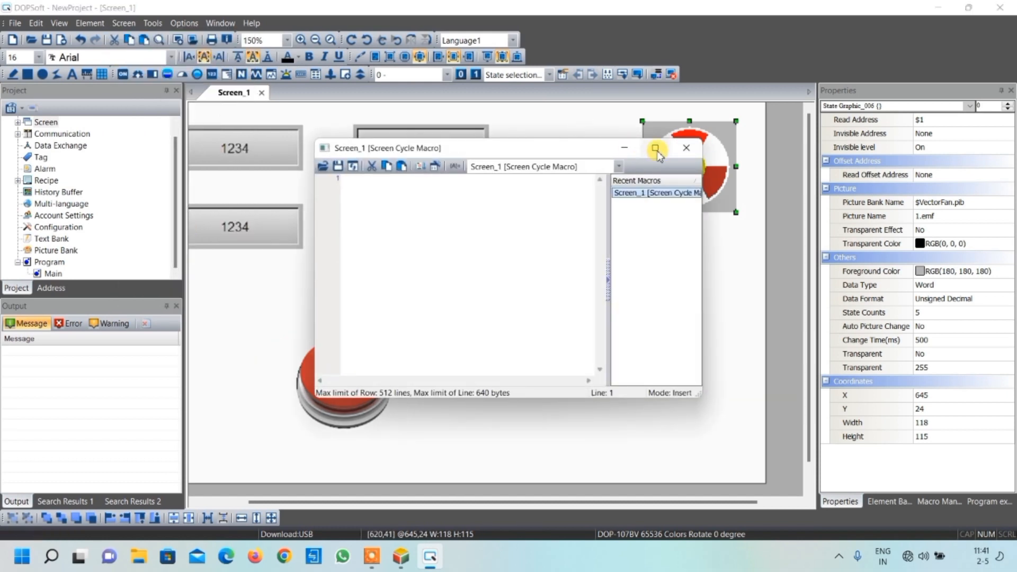
{"action": "left_click", "coordinate": [656, 149]}
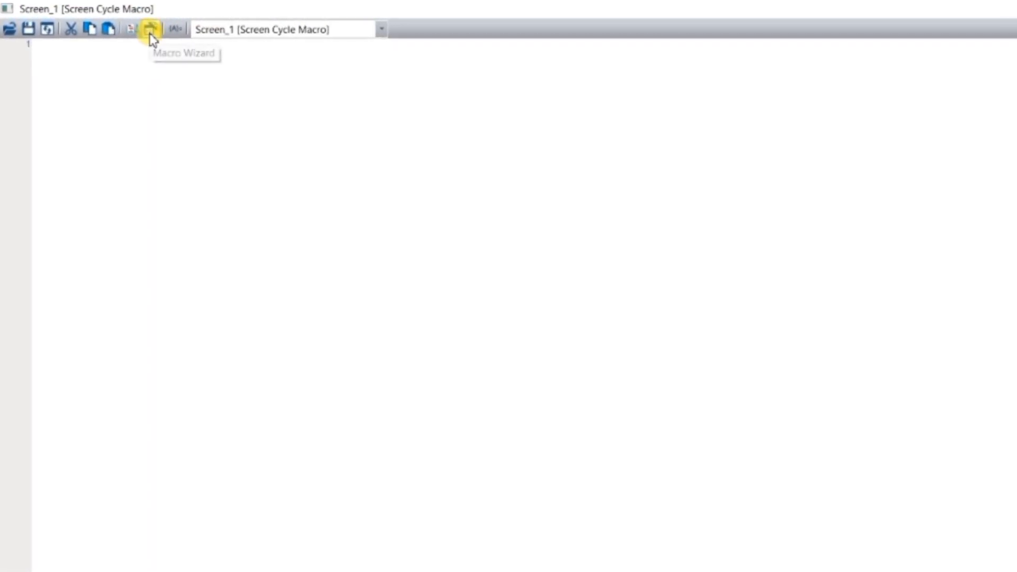
Start a new macro command using the IF == ON comparison
{"action": "left_click", "coordinate": [150, 33]}
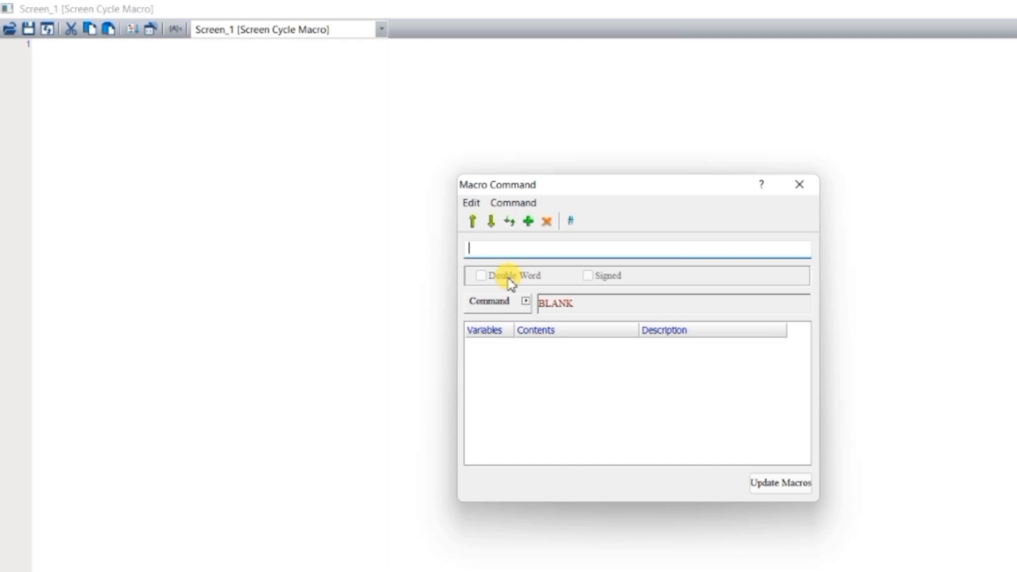
{"action": "left_click", "coordinate": [525, 302]}
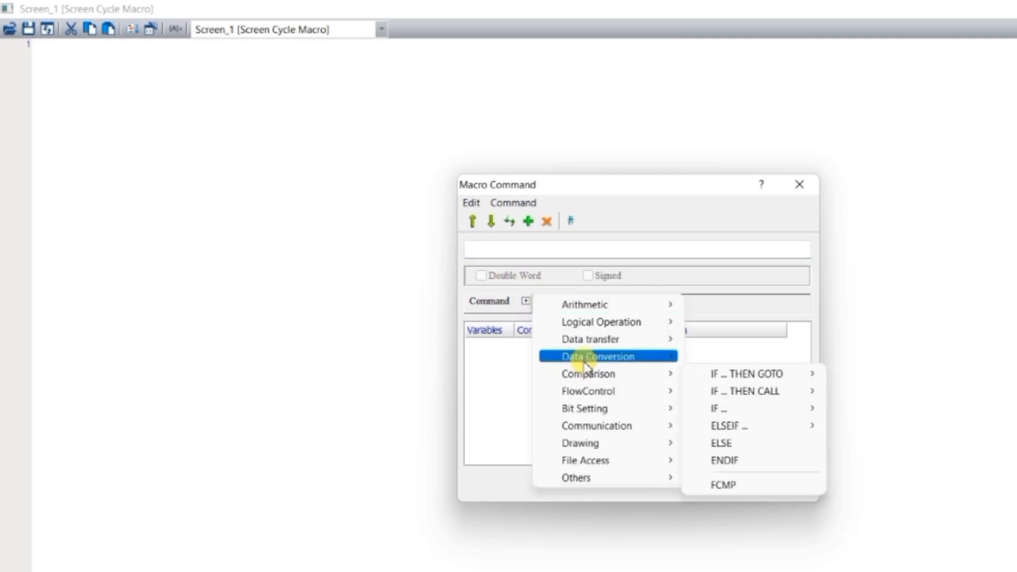
{"action": "mouse_move", "coordinate": [582, 374]}
{"action": "mouse_move", "coordinate": [713, 408]}
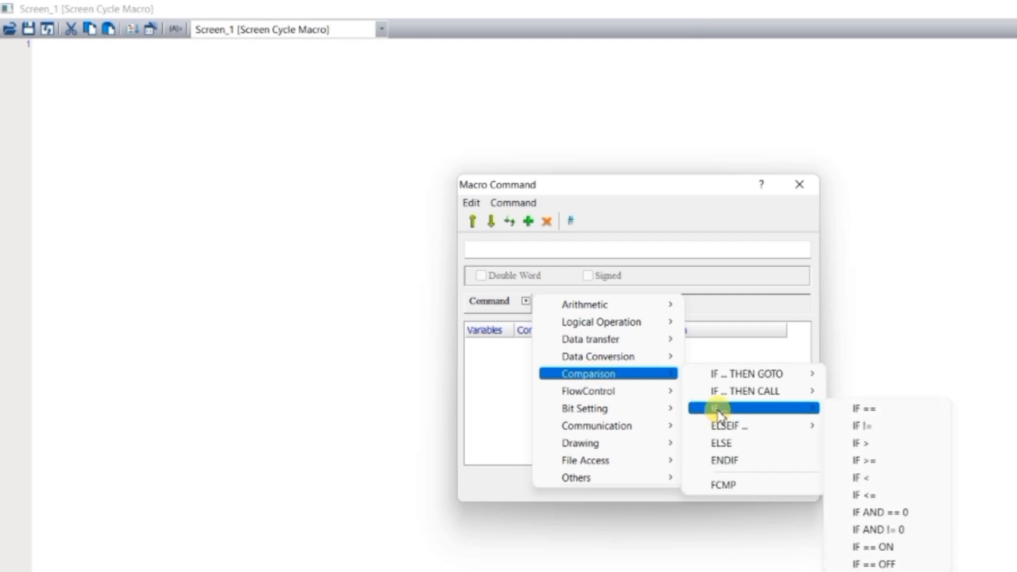
{"action": "left_click", "coordinate": [873, 549]}
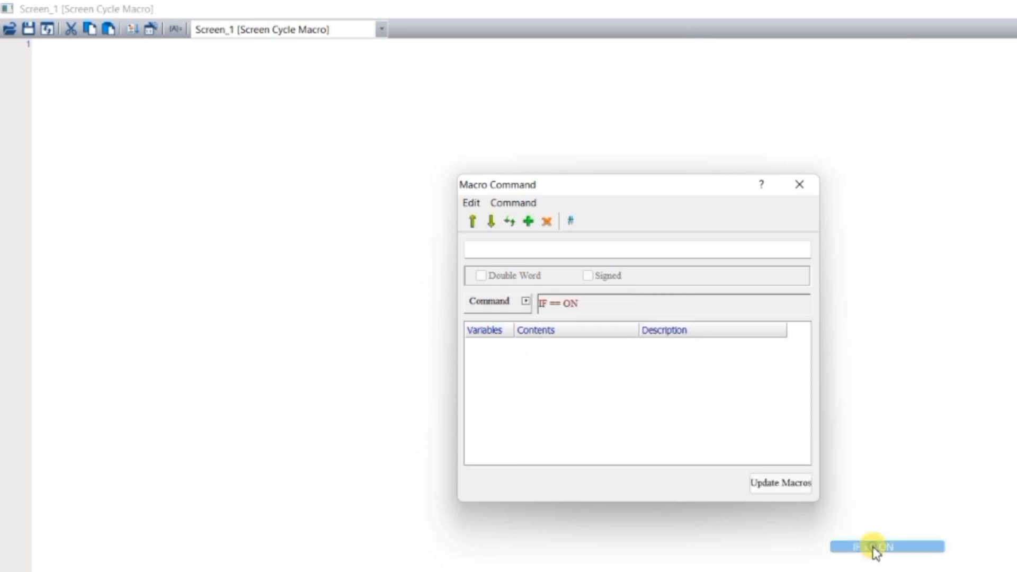
Set the condition variable to device bit Y0 on Link1 and write the IF line into the macro
{"action": "left_click", "coordinate": [565, 347]}
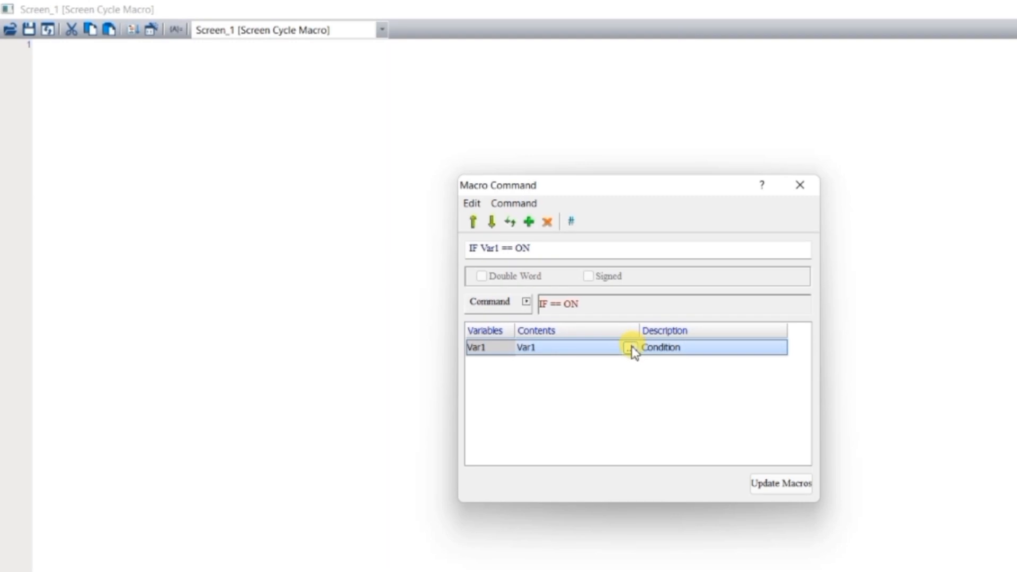
{"action": "left_click", "coordinate": [630, 348]}
{"action": "left_click", "coordinate": [738, 254]}
{"action": "left_click", "coordinate": [678, 279]}
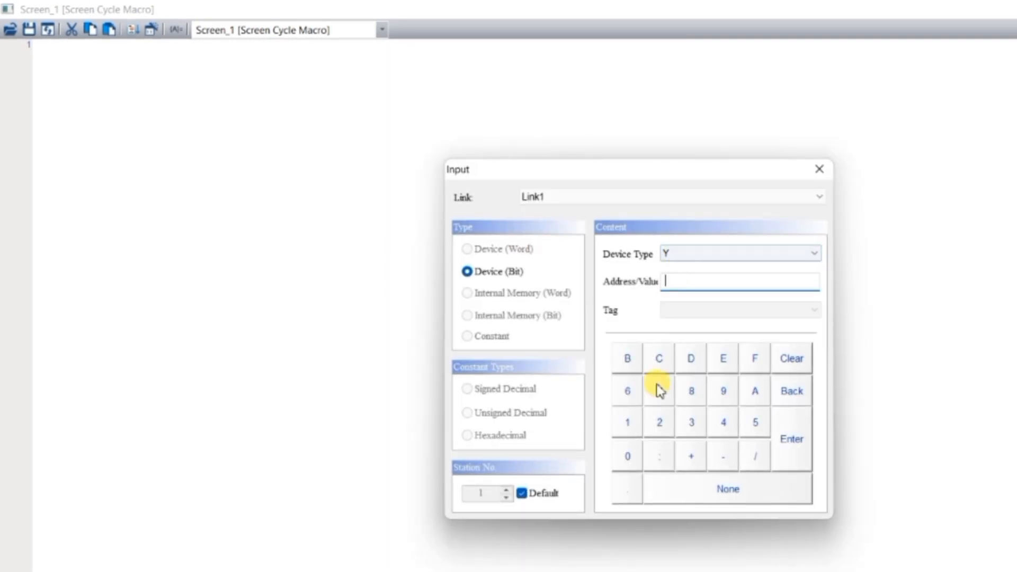
{"action": "left_click", "coordinate": [628, 456]}
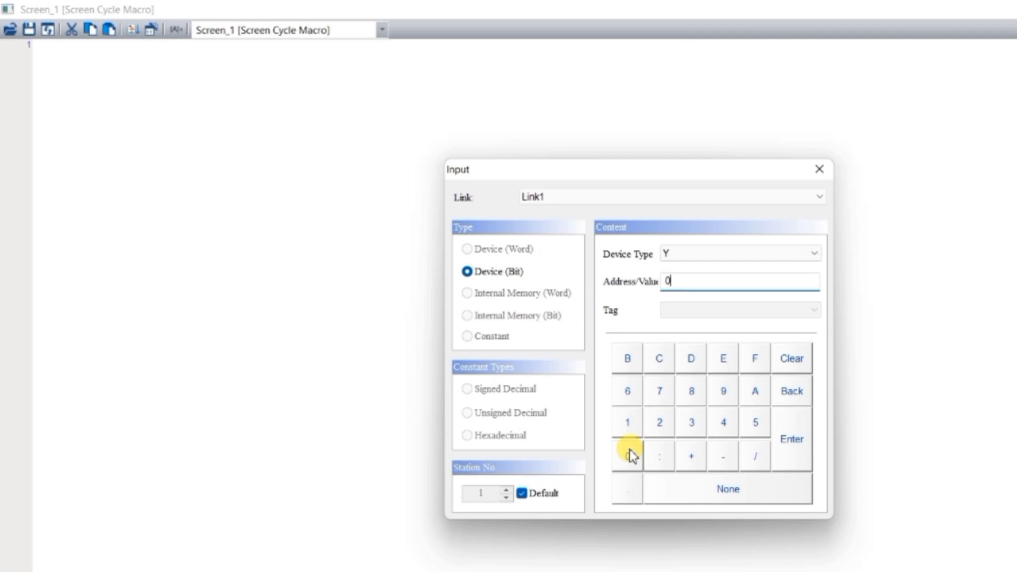
{"action": "left_click", "coordinate": [795, 439]}
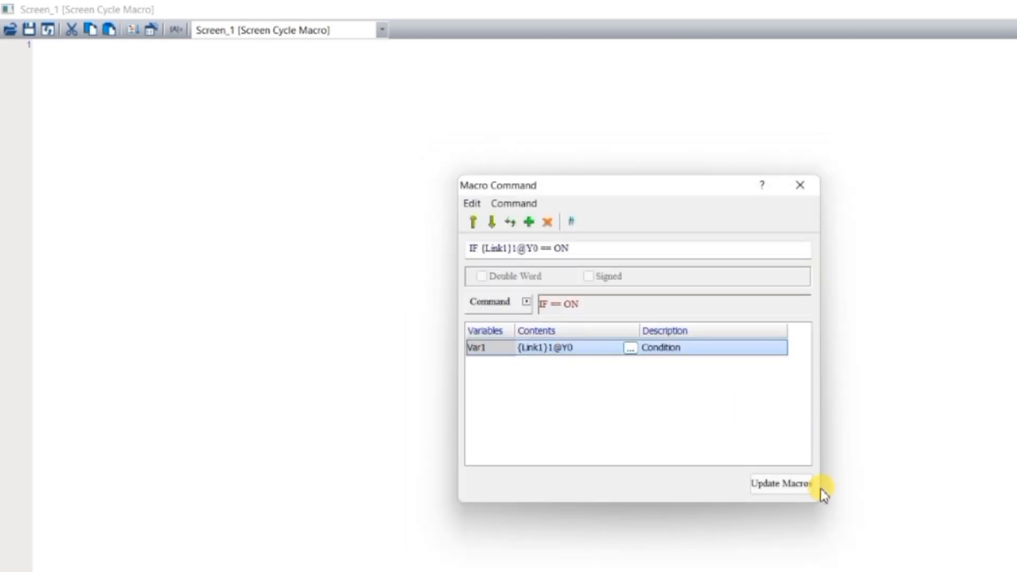
{"action": "left_click", "coordinate": [787, 485]}
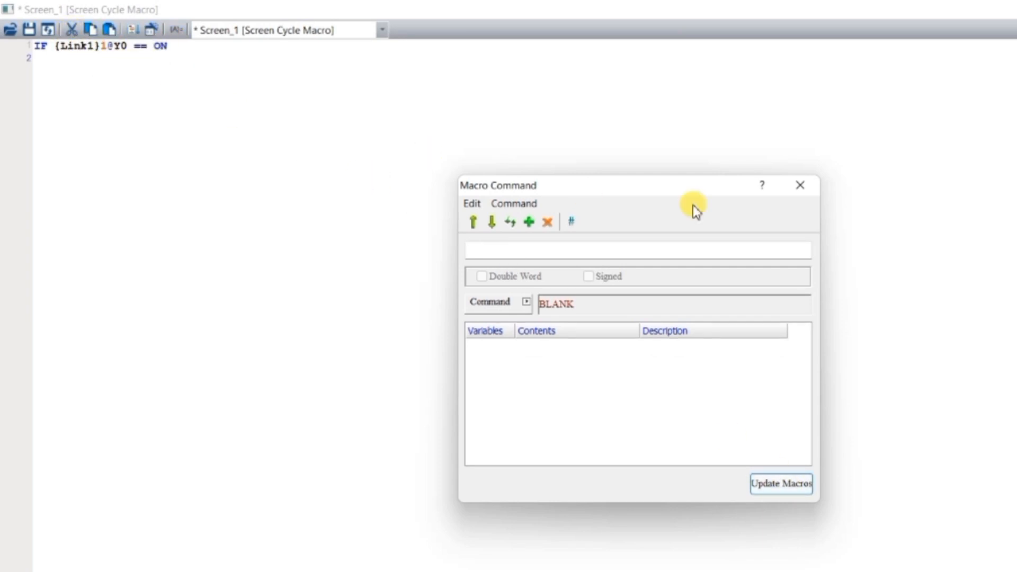
{"action": "left_click", "coordinate": [801, 191]}
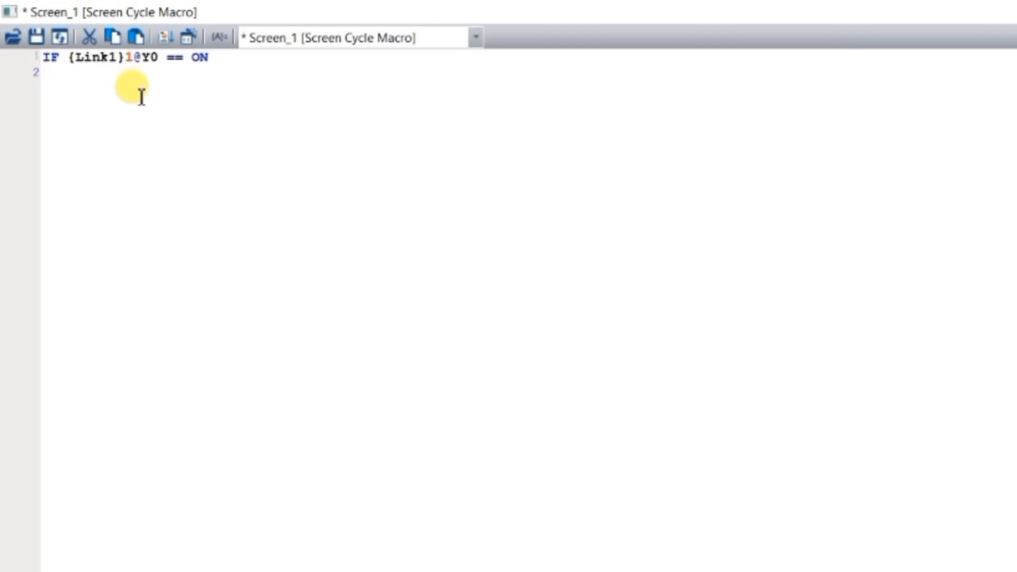
Add the statement $1 = $1 + 1 on line 2 of the macro
{"action": "type", "text": "$"}
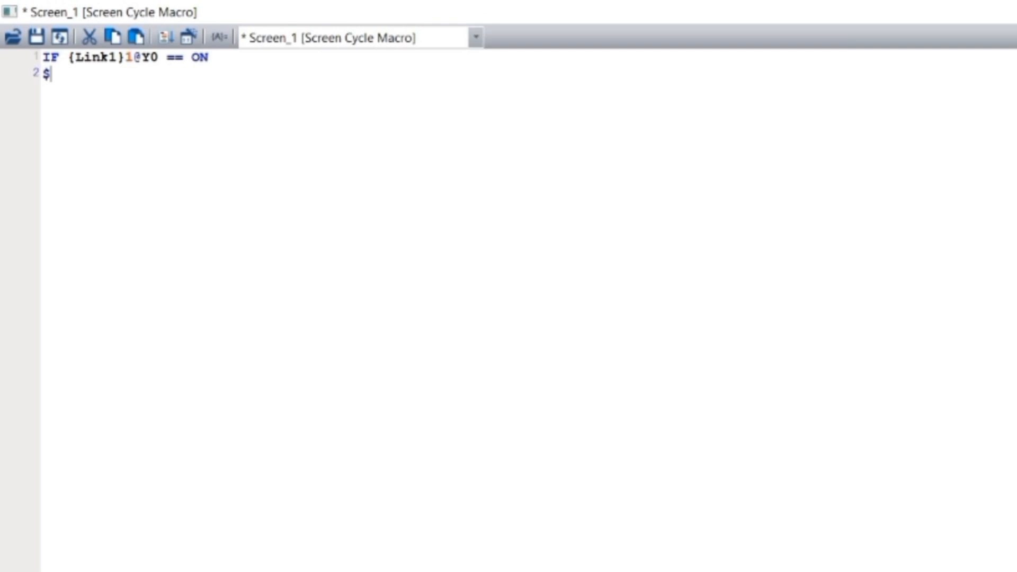
{"action": "type", "text": "1 = "}
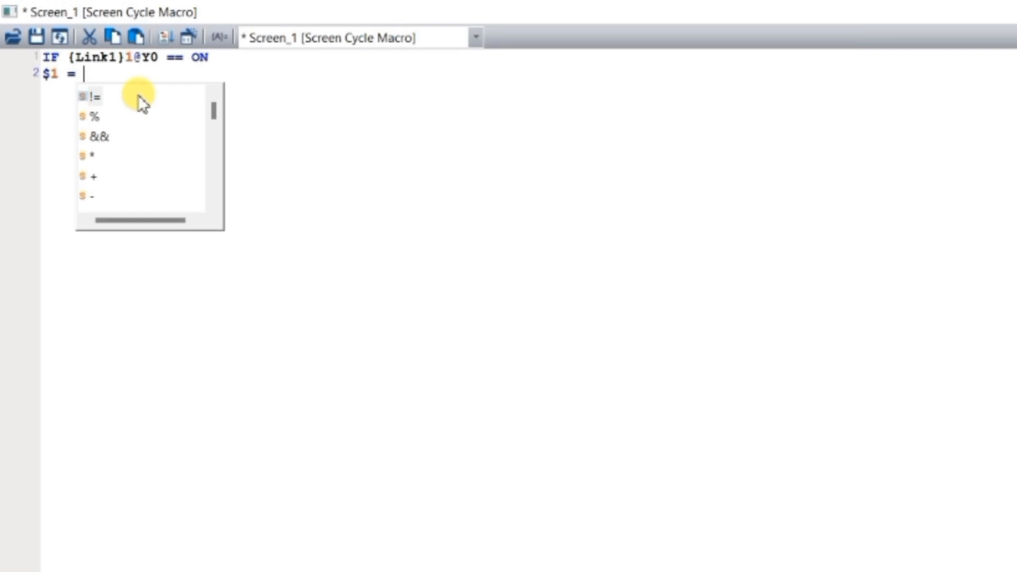
{"action": "type", "text": "$1 "}
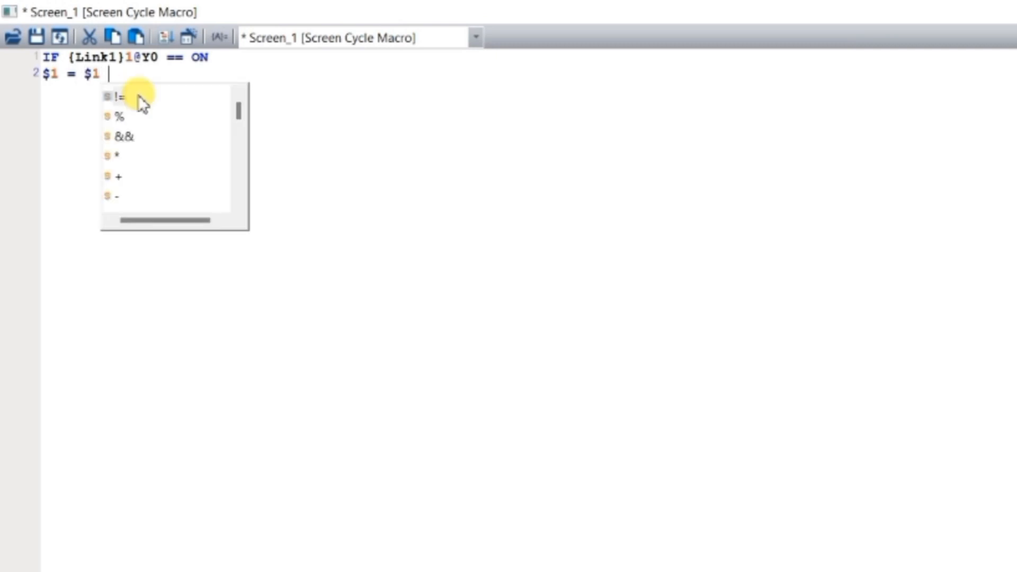
{"action": "type", "text": "+"}
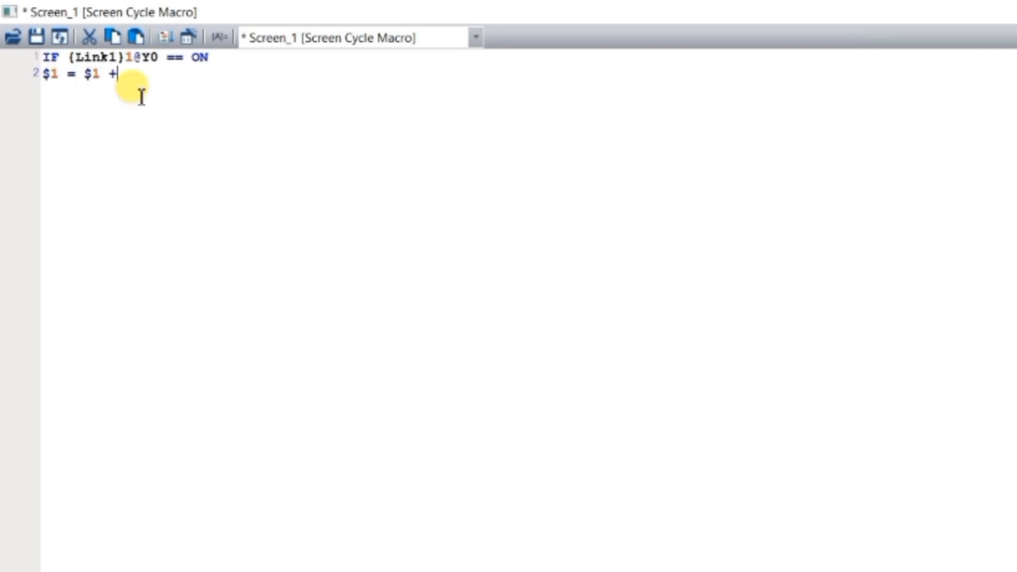
{"action": "type", "text": " 1"}
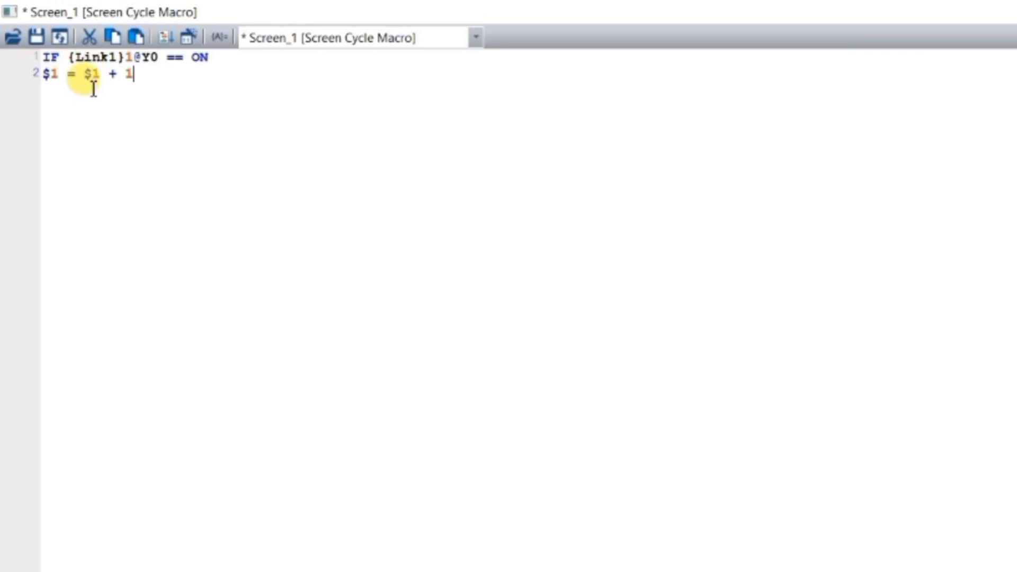
Close the first IF block with an ENDIF statement on line 3 of the macro
{"action": "key", "text": "Return"}
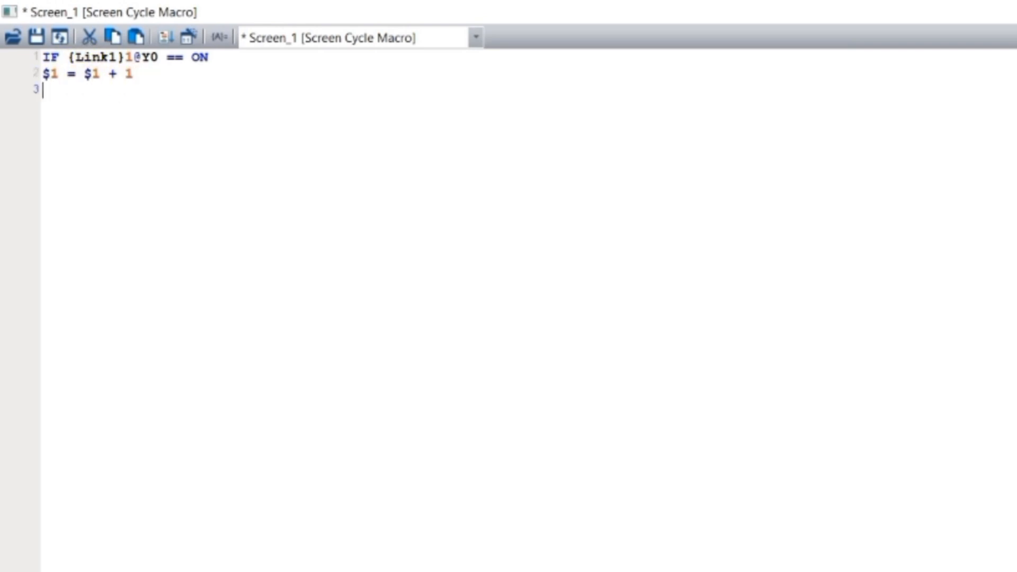
{"action": "type", "text": "en"}
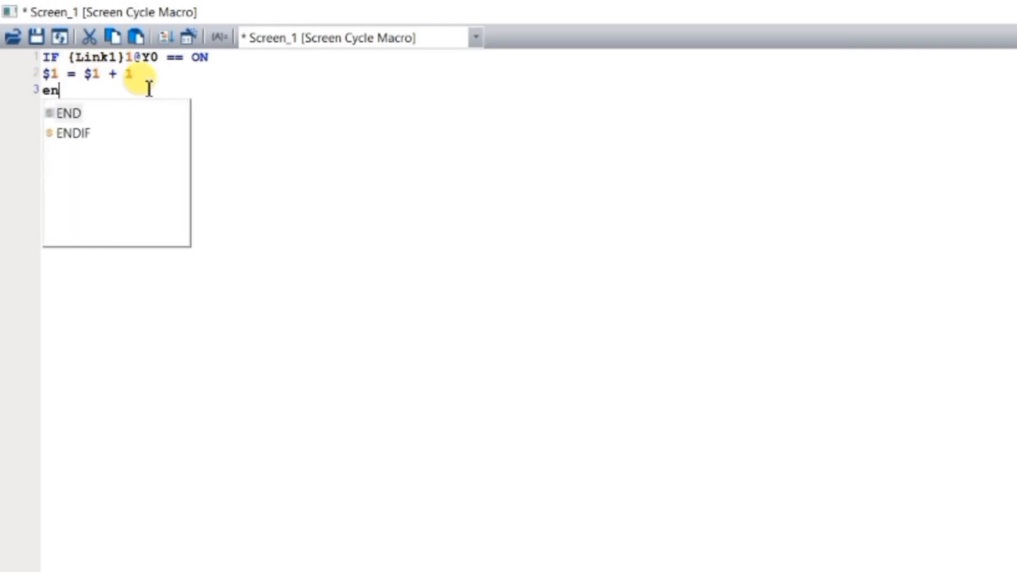
{"action": "type", "text": "d"}
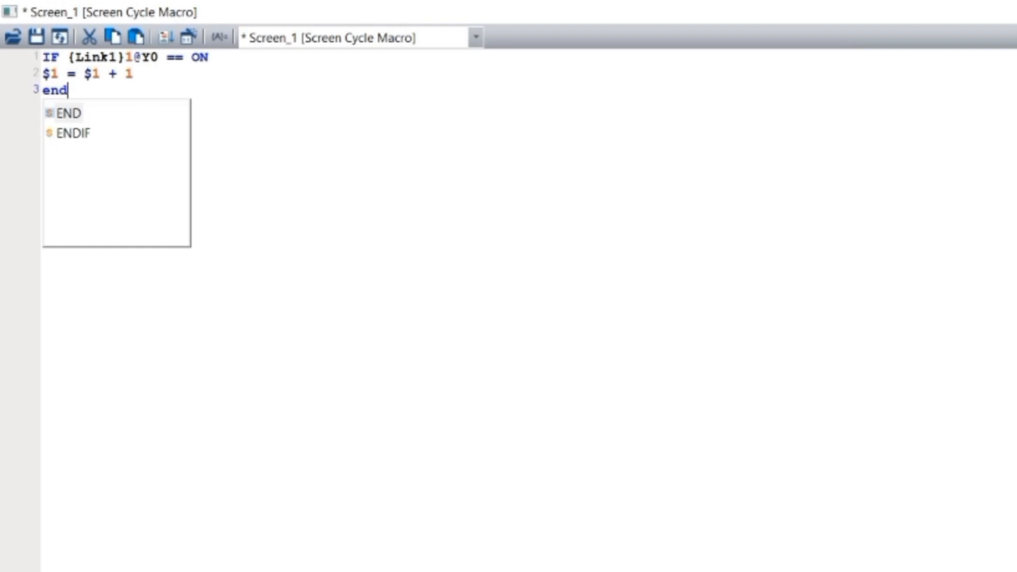
{"action": "left_click", "coordinate": [85, 139]}
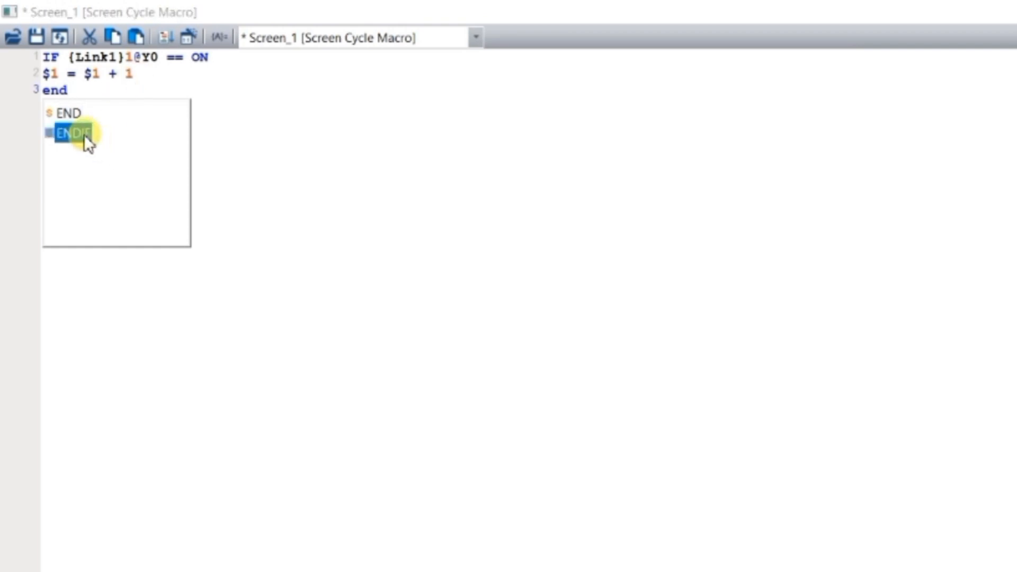
{"action": "double_click", "coordinate": [84, 134]}
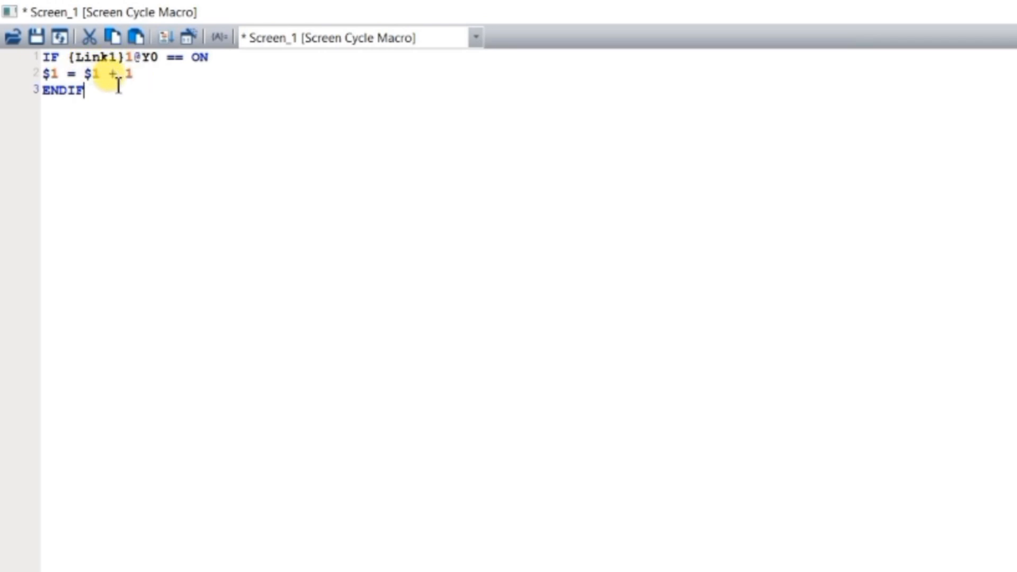
Add the condition IF $1 == 5 on line 4 of the macro
{"action": "key", "text": "Return"}
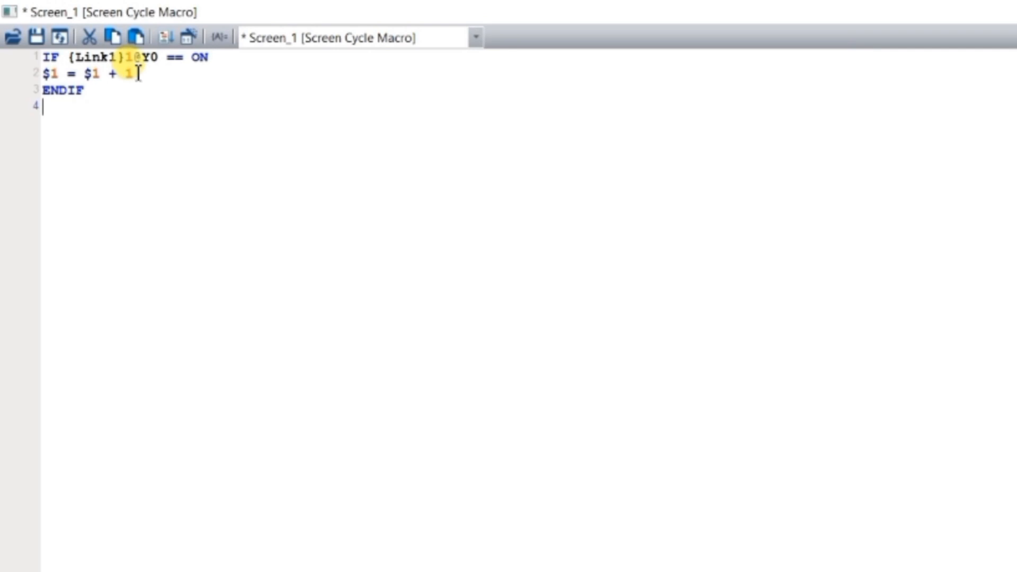
{"action": "type", "text": "i"}
{"action": "key", "text": "BackSpace"}
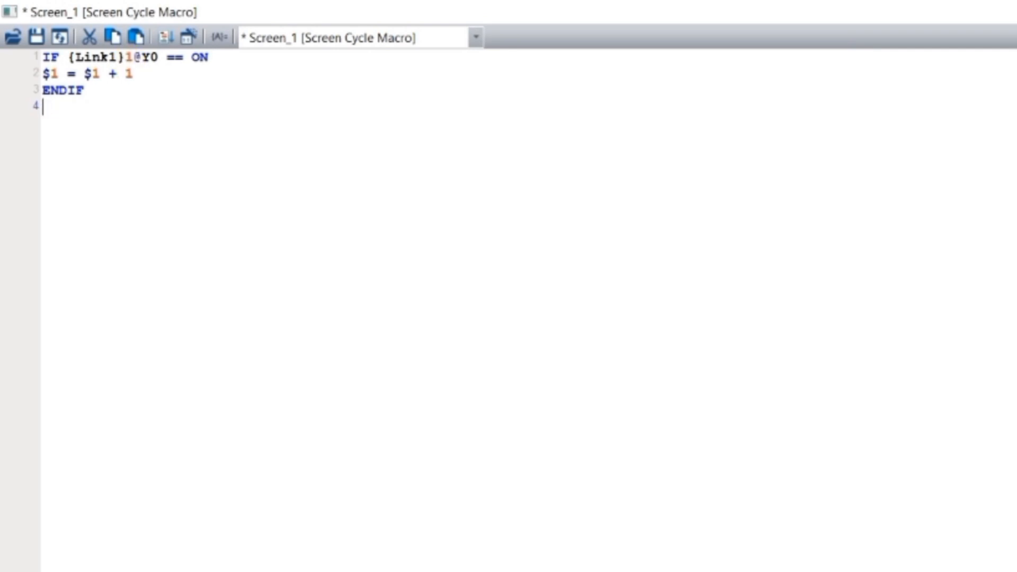
{"action": "type", "text": "IF "}
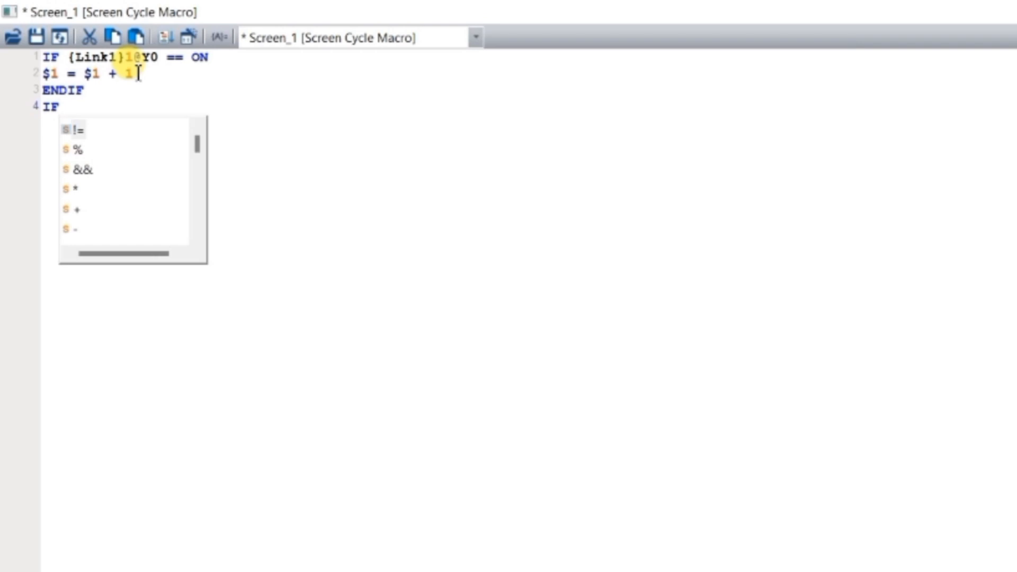
{"action": "type", "text": "$1"}
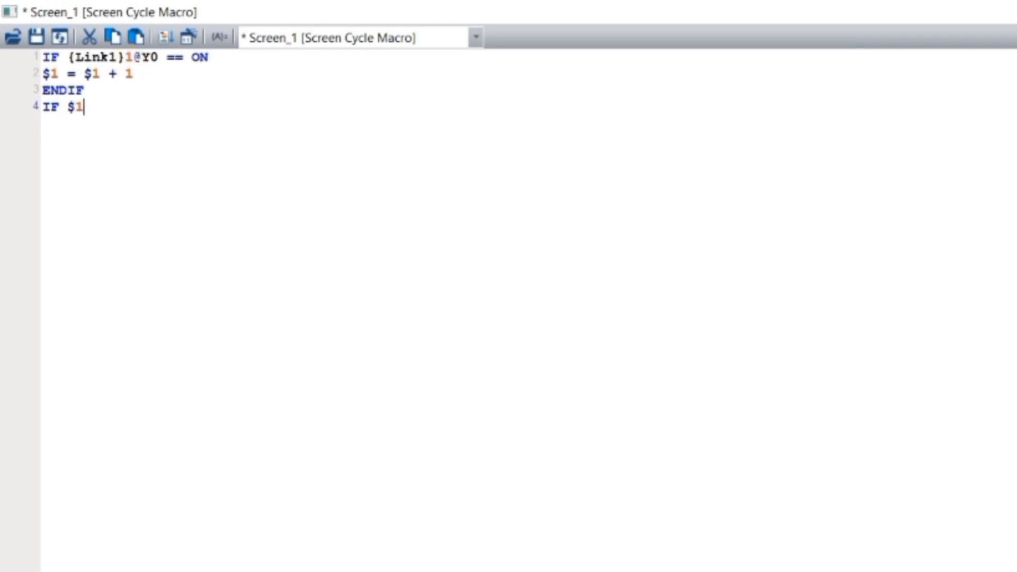
{"action": "type", "text": " == 5"}
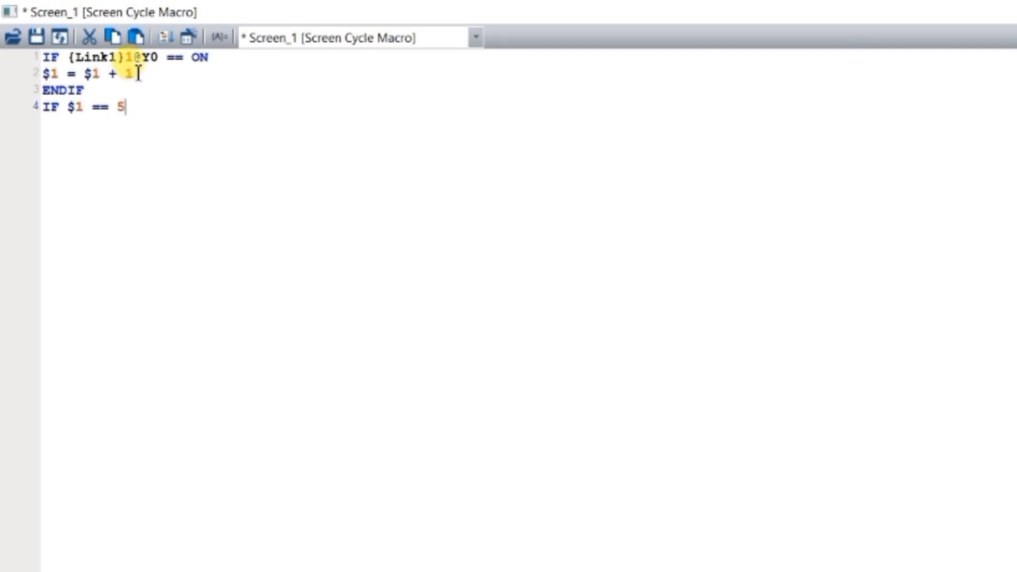
Add the reset statement $1 = 0 on line 5 and close the block with ENDIF on line 6
{"action": "key", "text": "Return"}
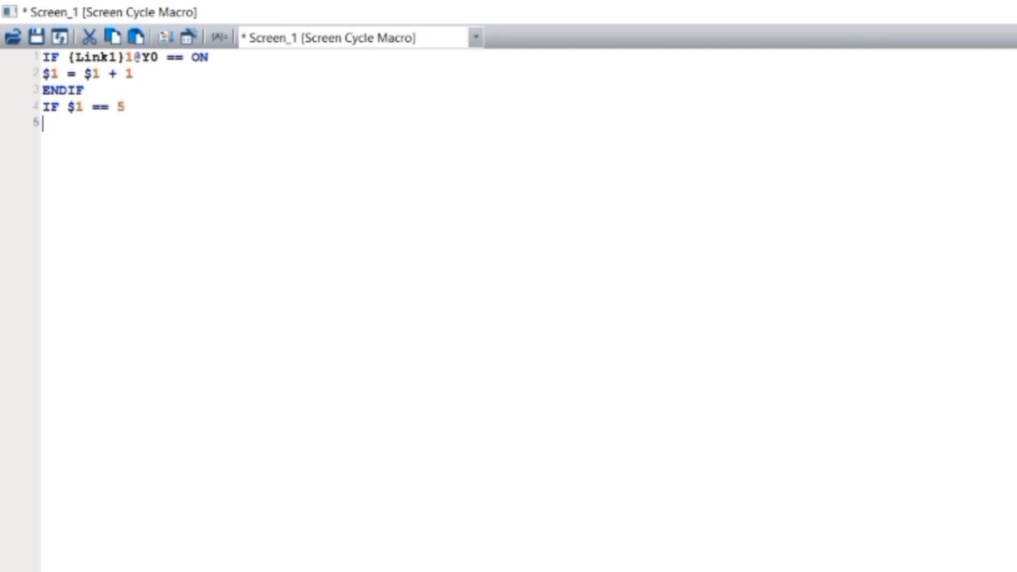
{"action": "type", "text": "$1 ="}
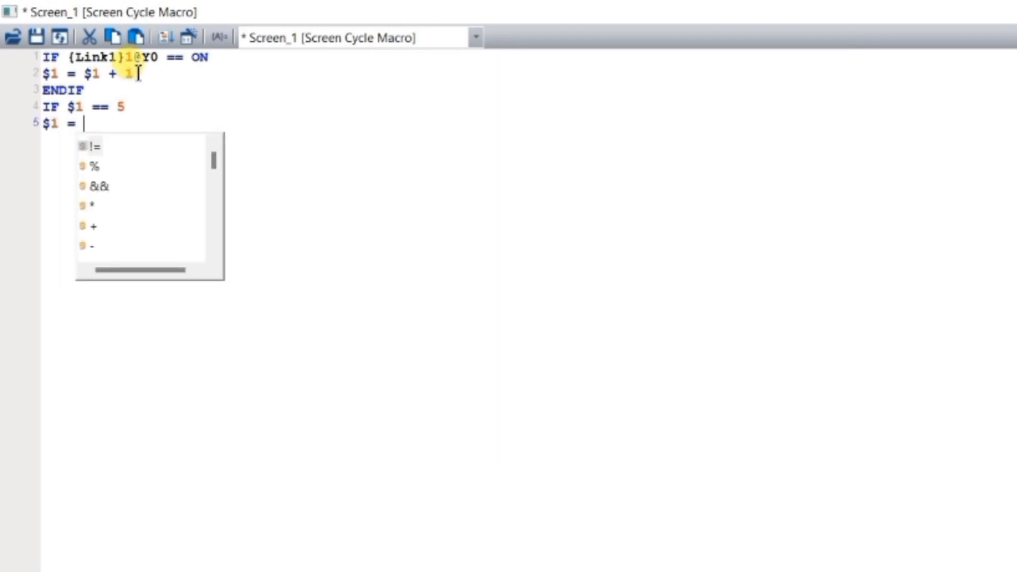
{"action": "type", "text": " 0"}
{"action": "key", "text": "Return"}
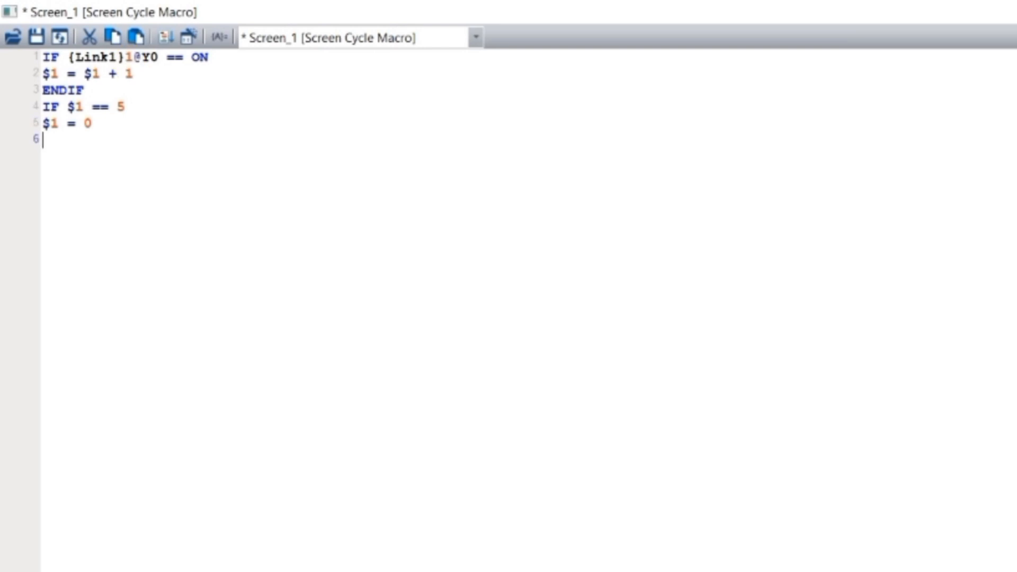
{"action": "type", "text": "ENDIF"}
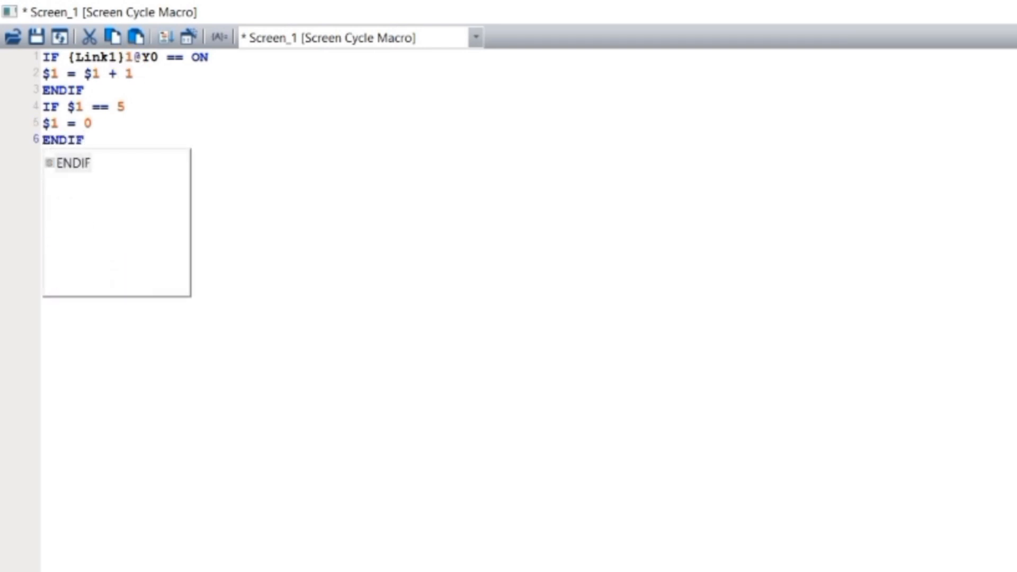
{"action": "key", "text": "Escape"}
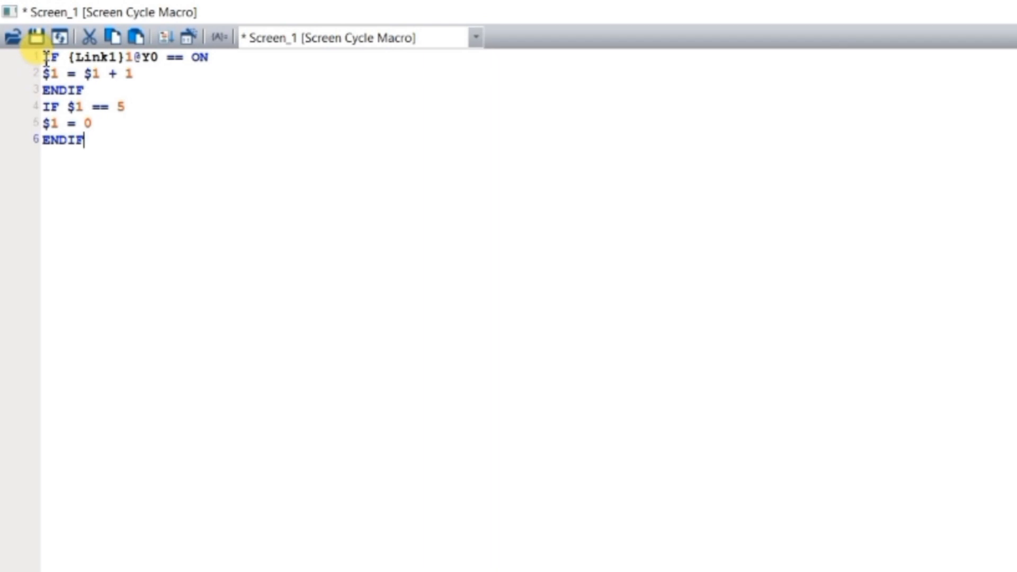
Copy the six-line macro code and paste it twice below the original, starting on line 7
{"action": "left_click_drag", "start_coordinate": [83, 140], "coordinate": [13, 57]}
{"action": "key", "text": "ctrl+c"}
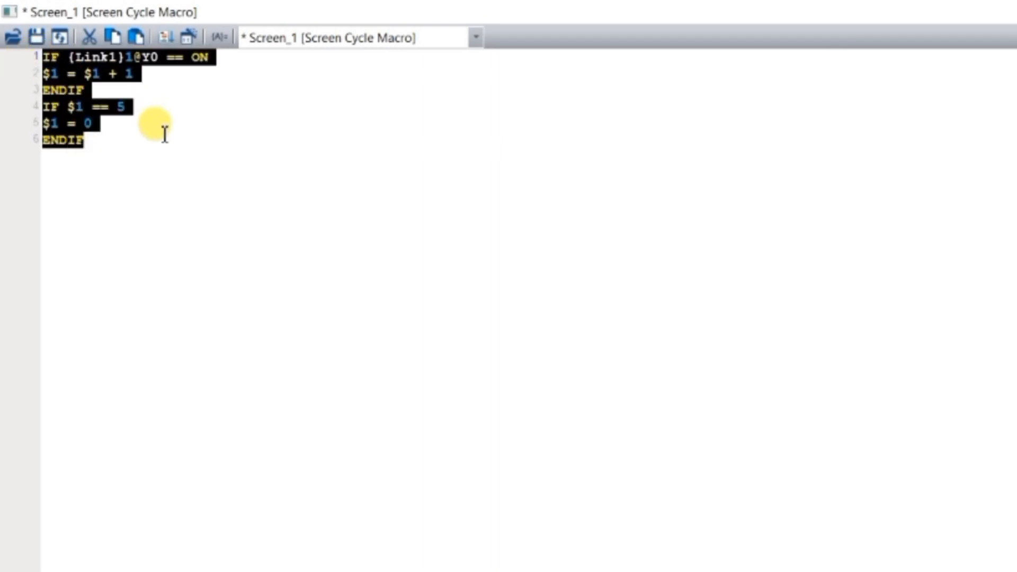
{"action": "left_click", "coordinate": [57, 162]}
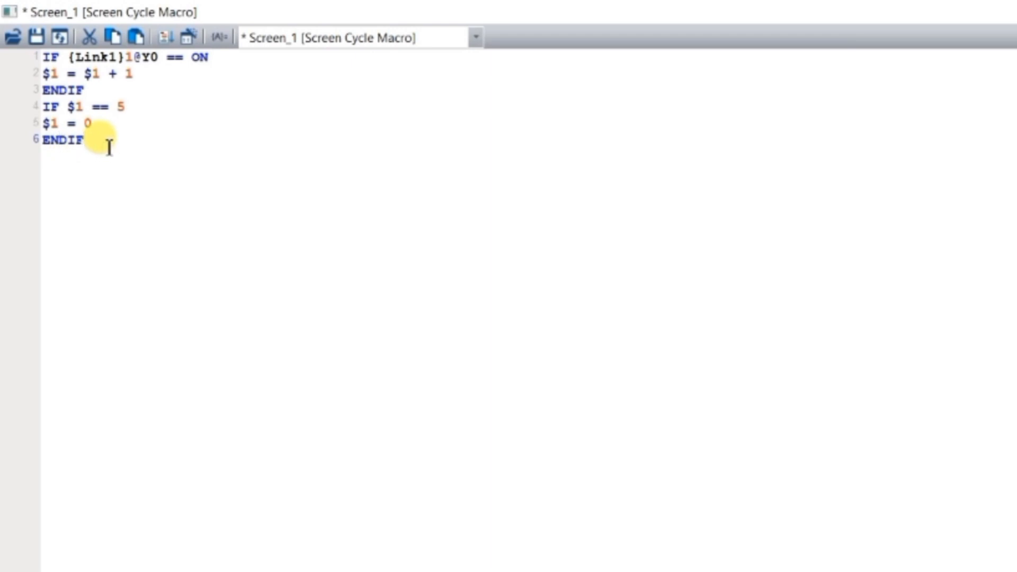
{"action": "key", "text": "Return"}
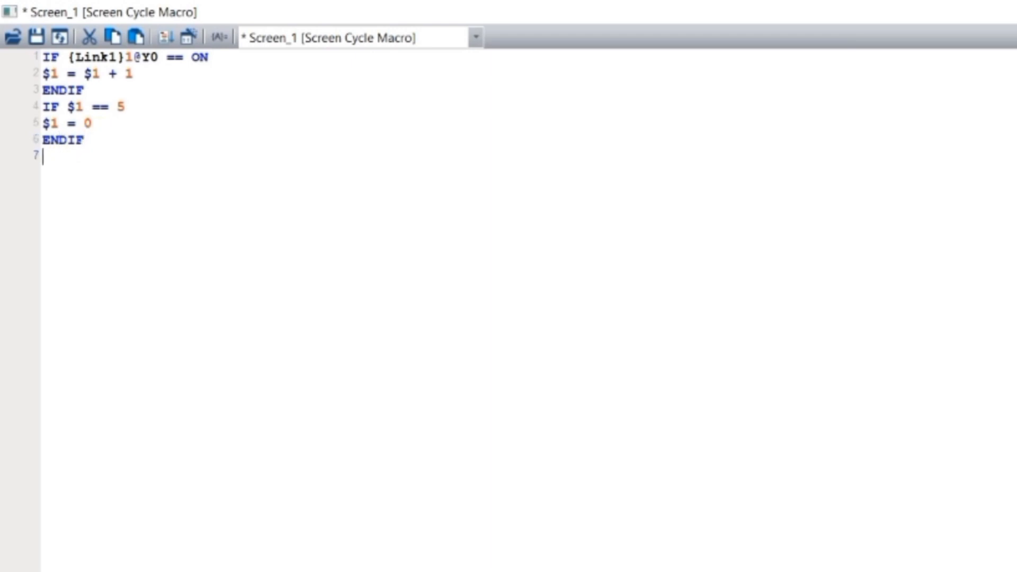
{"action": "key", "text": "ctrl+v"}
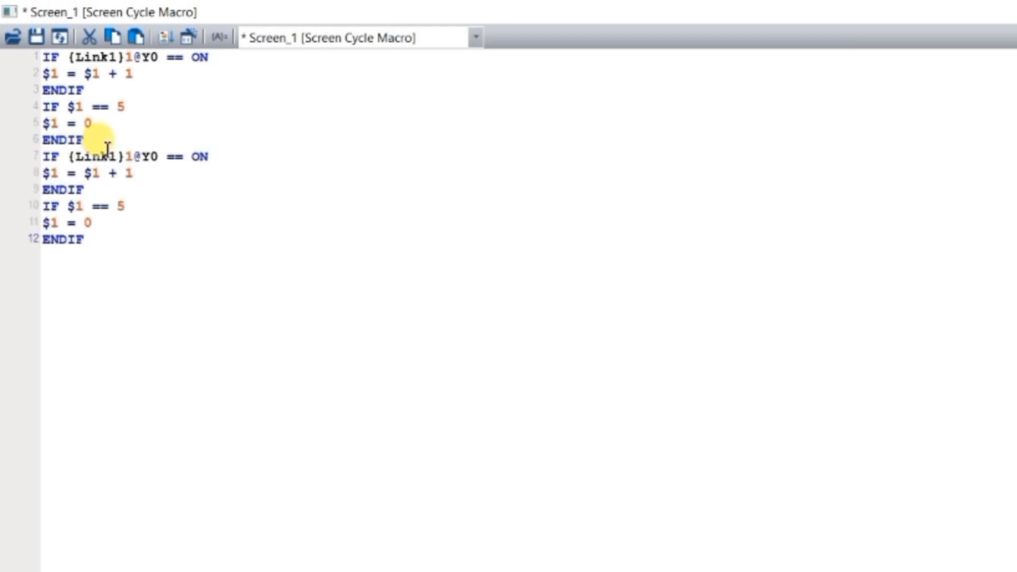
{"action": "key", "text": "ctrl+v"}
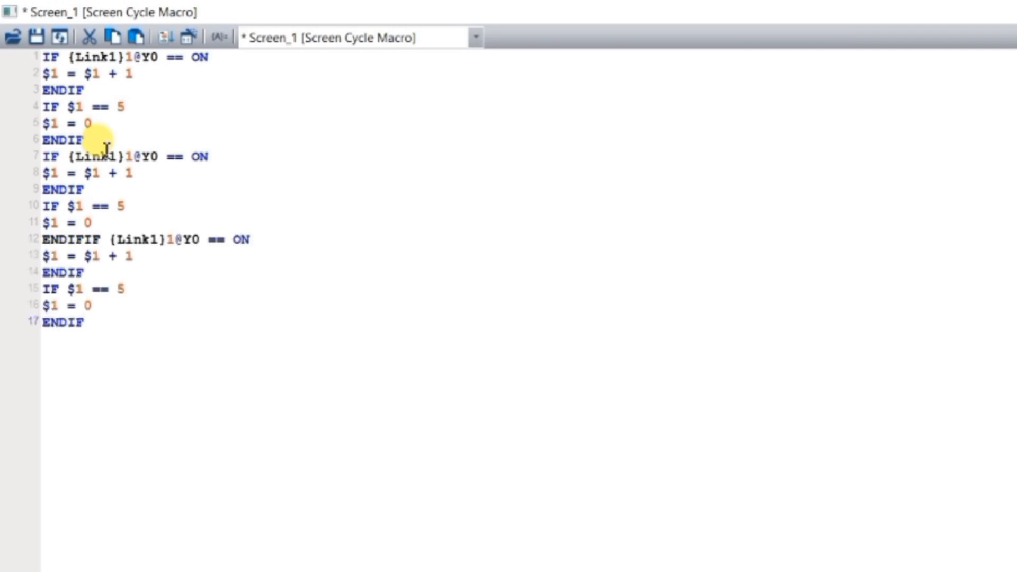
Split the merged ENDIFIF text on line 12 so the third block's IF statement starts on line 13
{"action": "left_click", "coordinate": [121, 239]}
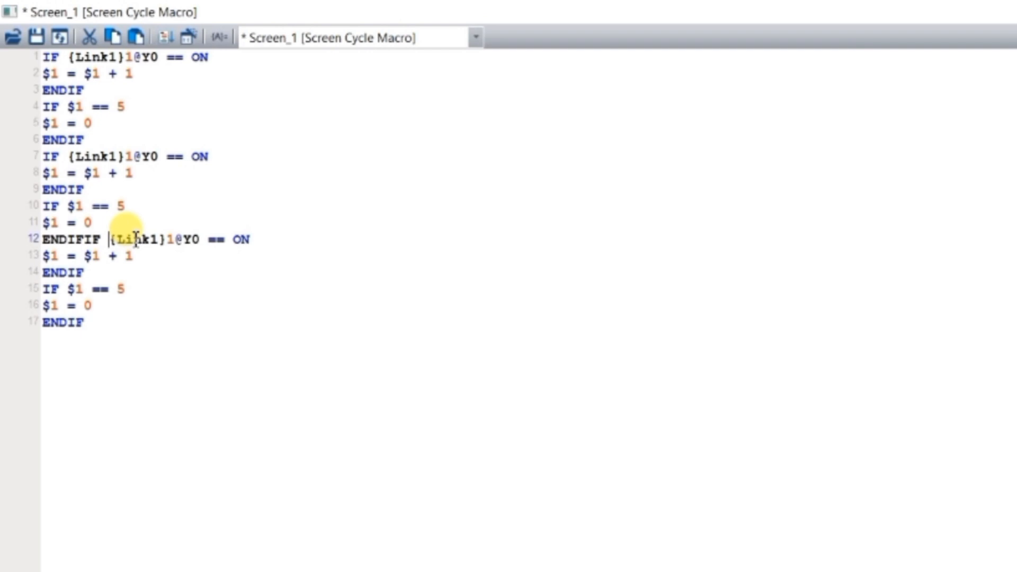
{"action": "key", "text": "Return"}
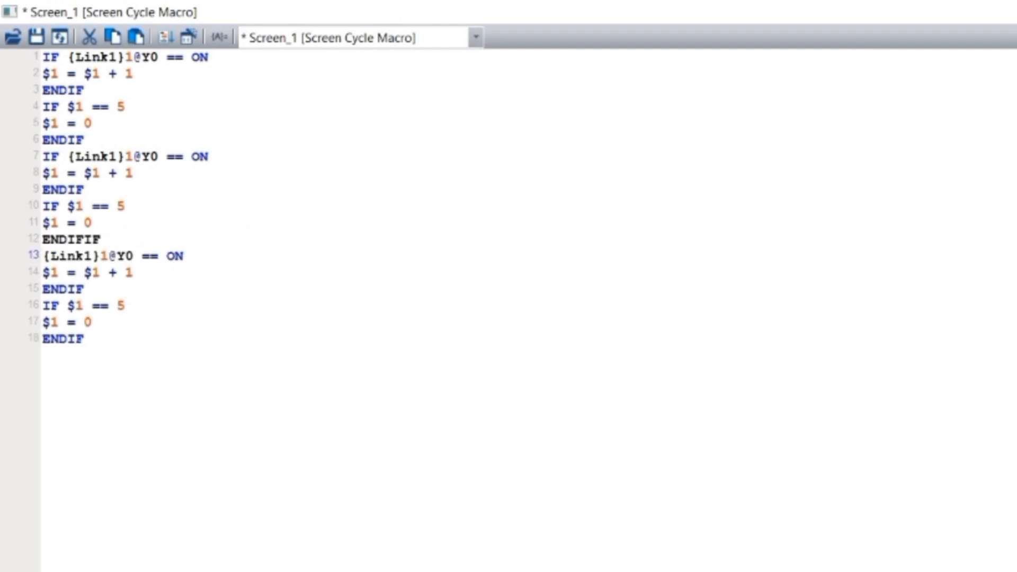
{"action": "key", "text": "BackSpace"}
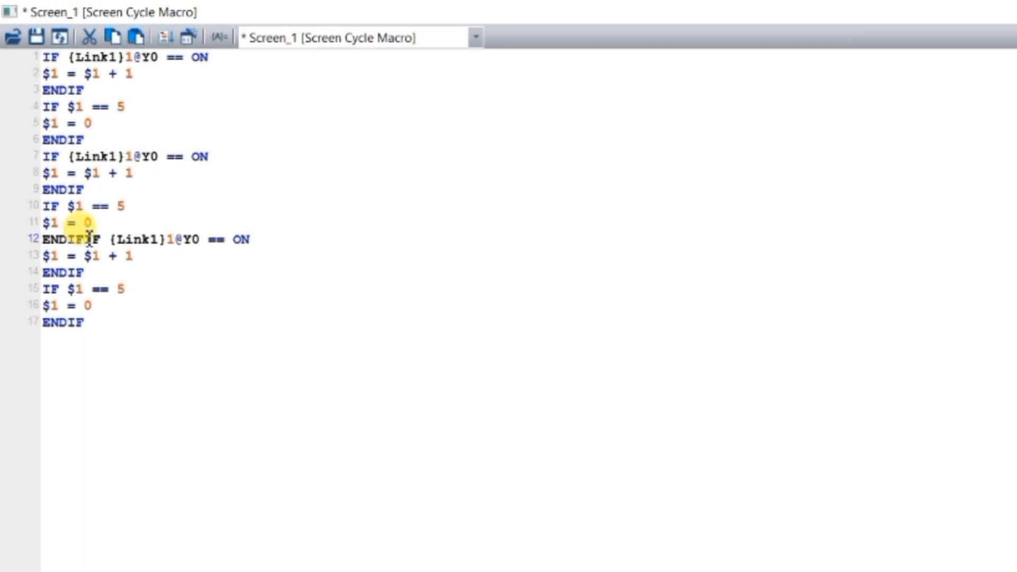
{"action": "key", "text": "Return"}
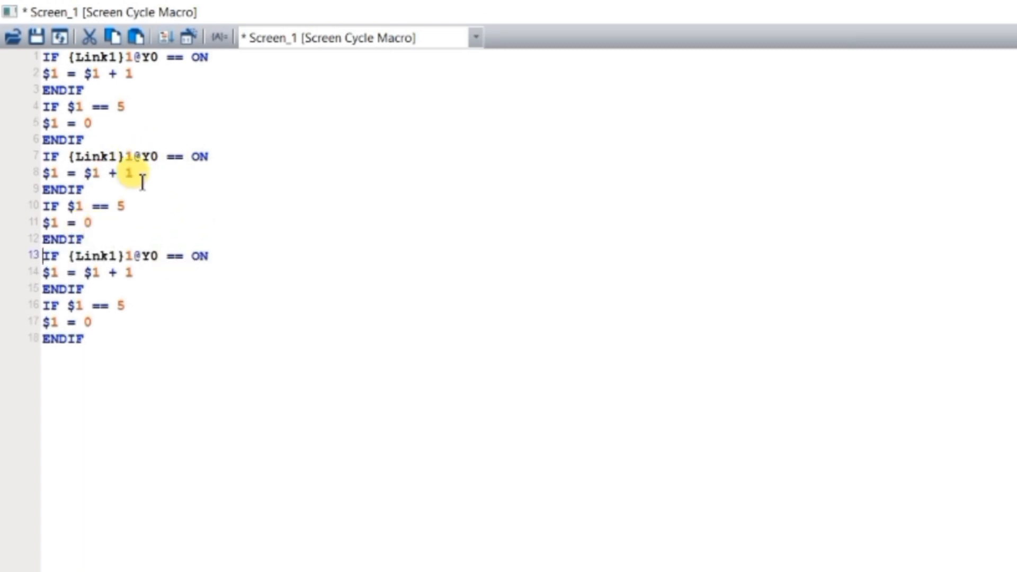
Change the second block's condition on line 7 to Y1 and its increment on line 8 to $2 = $2 + 1
{"action": "left_click", "coordinate": [162, 159]}
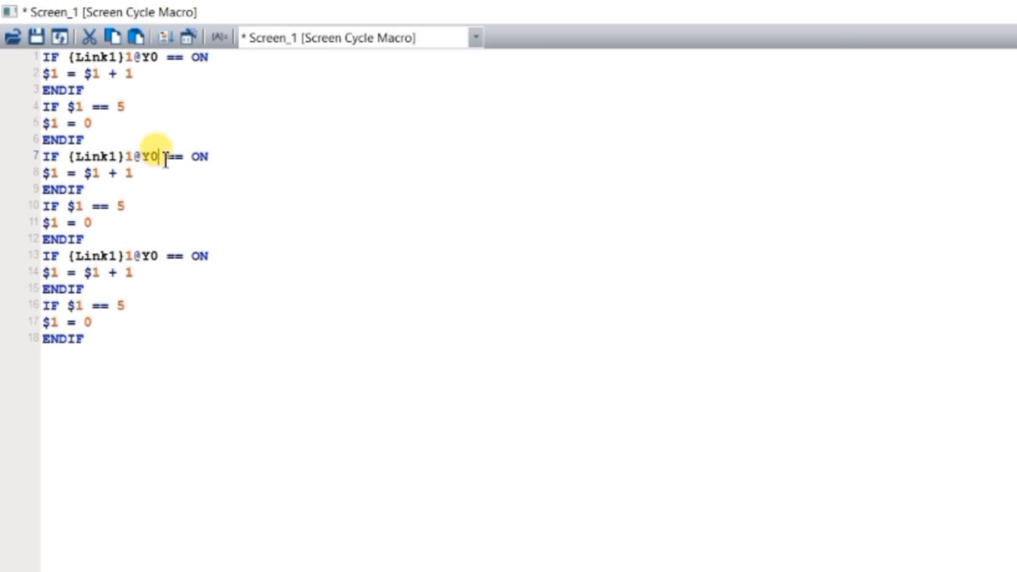
{"action": "key", "text": "BackSpace"}
{"action": "type", "text": "1"}
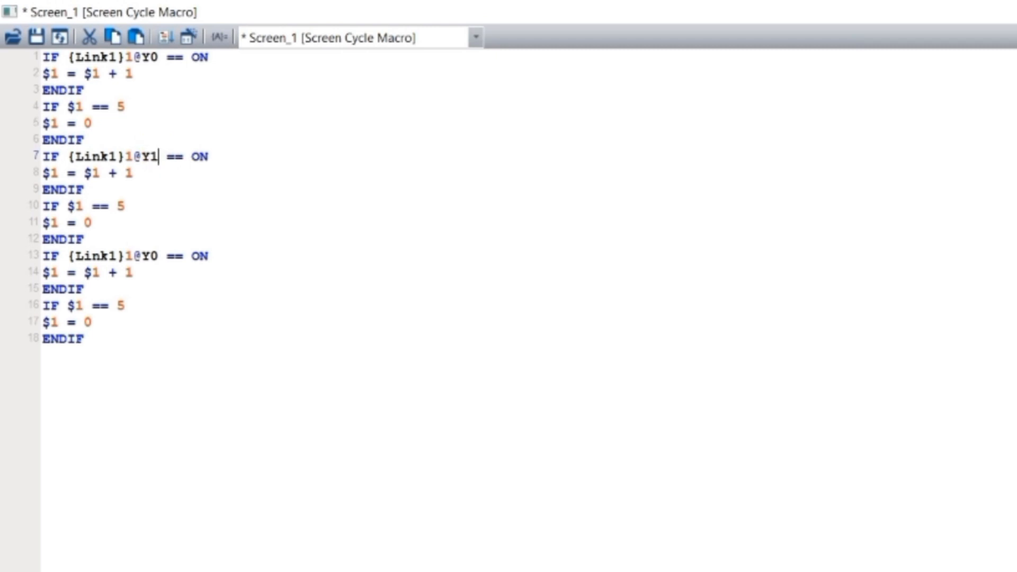
{"action": "left_click", "coordinate": [58, 173]}
{"action": "left_click", "coordinate": [60, 173]}
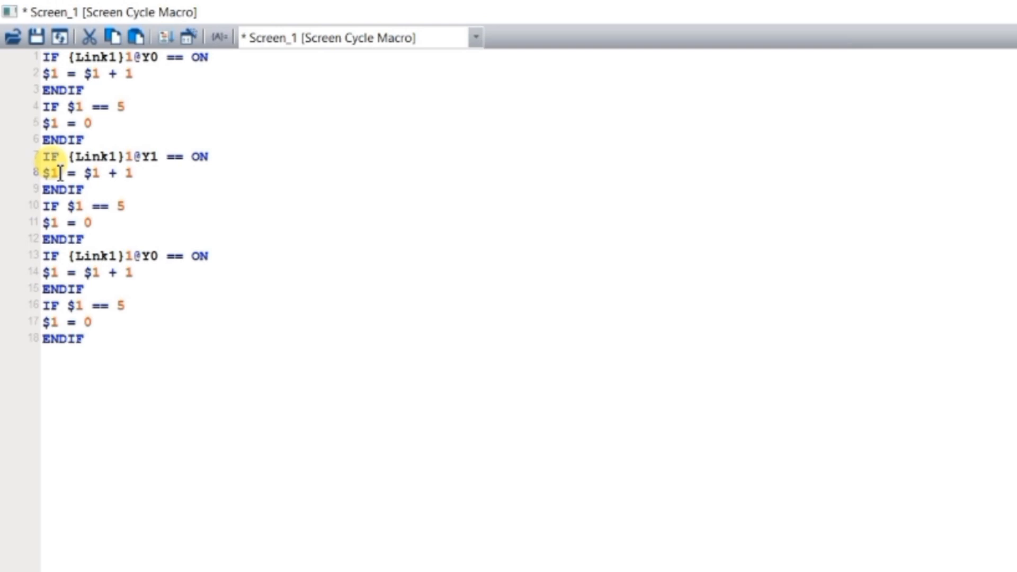
{"action": "key", "text": "BackSpace"}
{"action": "type", "text": "2"}
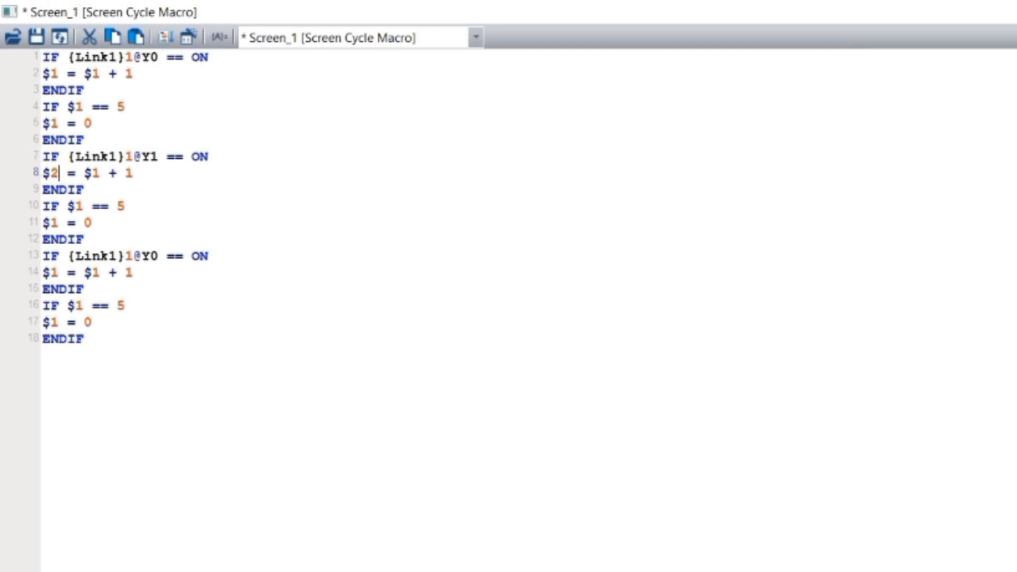
{"action": "left_click", "coordinate": [100, 172]}
{"action": "key", "text": "BackSpace"}
{"action": "type", "text": "2"}
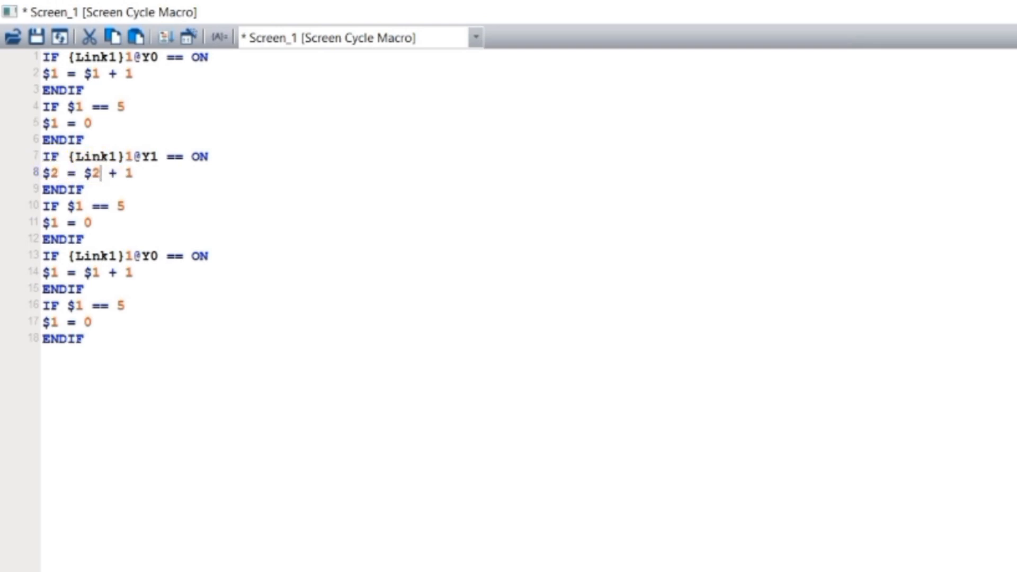
Change the second block's limit check to IF $2 == 5 and its reset statement to $2 = 0
{"action": "left_click", "coordinate": [88, 206]}
{"action": "key", "text": "BackSpace"}
{"action": "type", "text": "2"}
{"action": "left_click", "coordinate": [60, 223]}
{"action": "key", "text": "BackSpace"}
{"action": "type", "text": "2"}
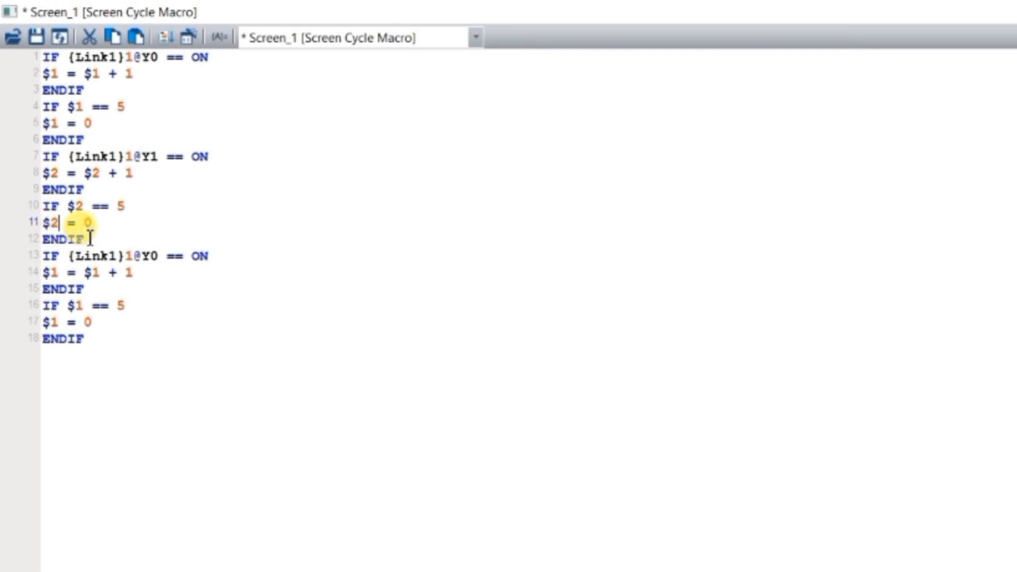
{"action": "left_click_drag", "start_coordinate": [88, 238], "coordinate": [33, 143]}
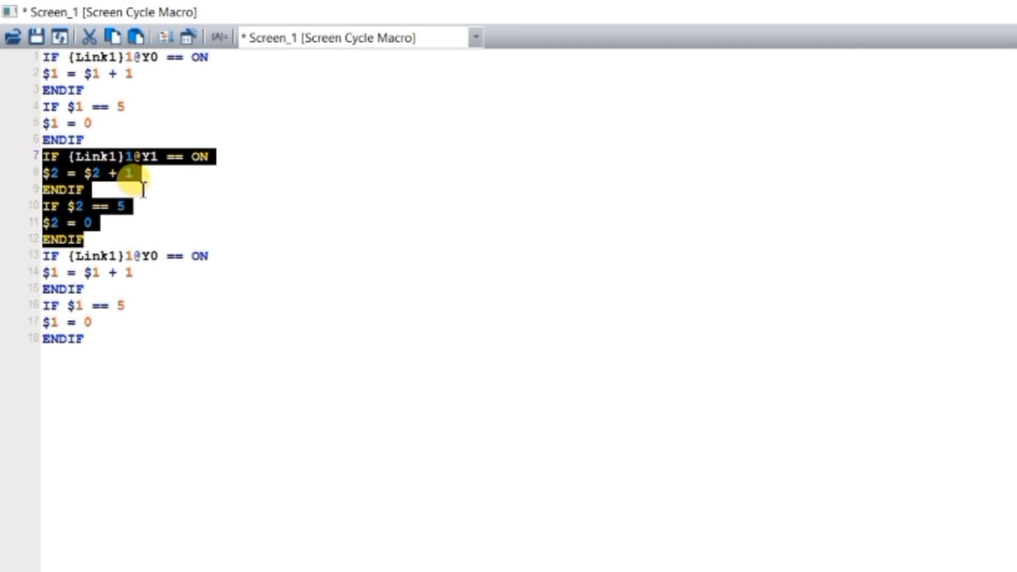
Change the third macro block's condition on line 13 to Y2 and its increment on line 14 to $3 = $3 + 1
{"action": "left_click", "coordinate": [159, 257]}
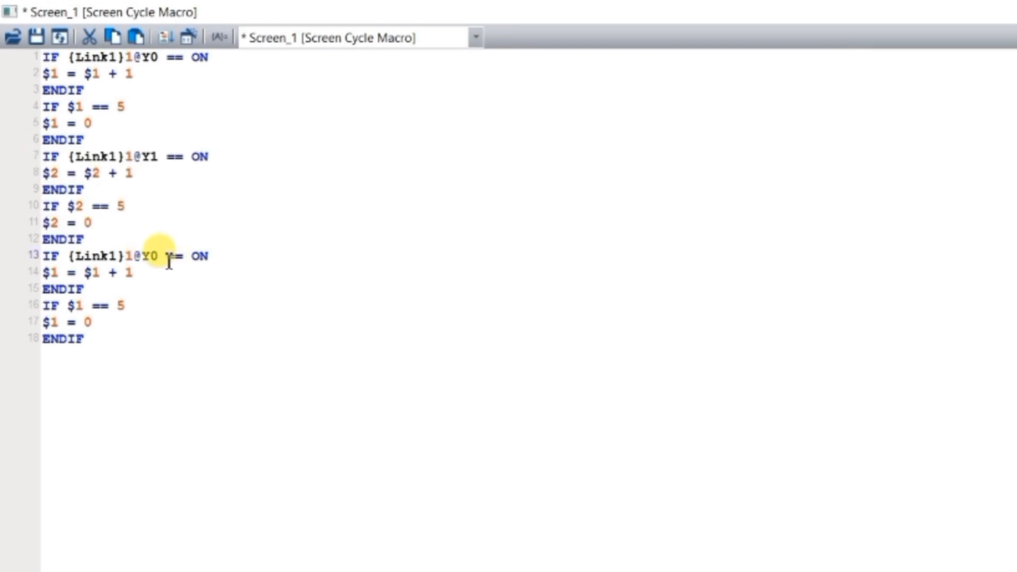
{"action": "key", "text": "BackSpace"}
{"action": "type", "text": "2"}
{"action": "left_click", "coordinate": [61, 272]}
{"action": "left_click", "coordinate": [58, 273]}
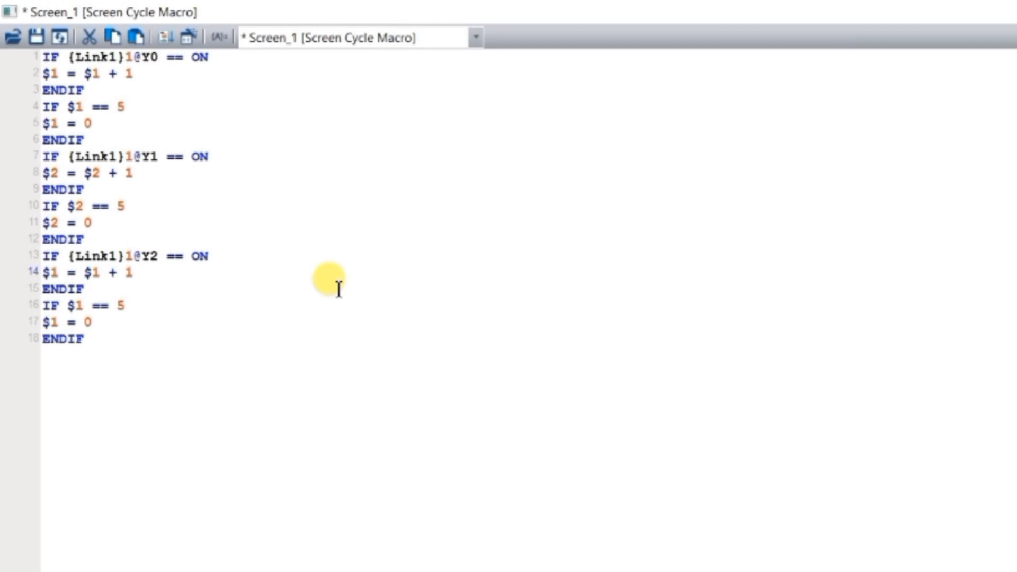
{"action": "key", "text": "BackSpace"}
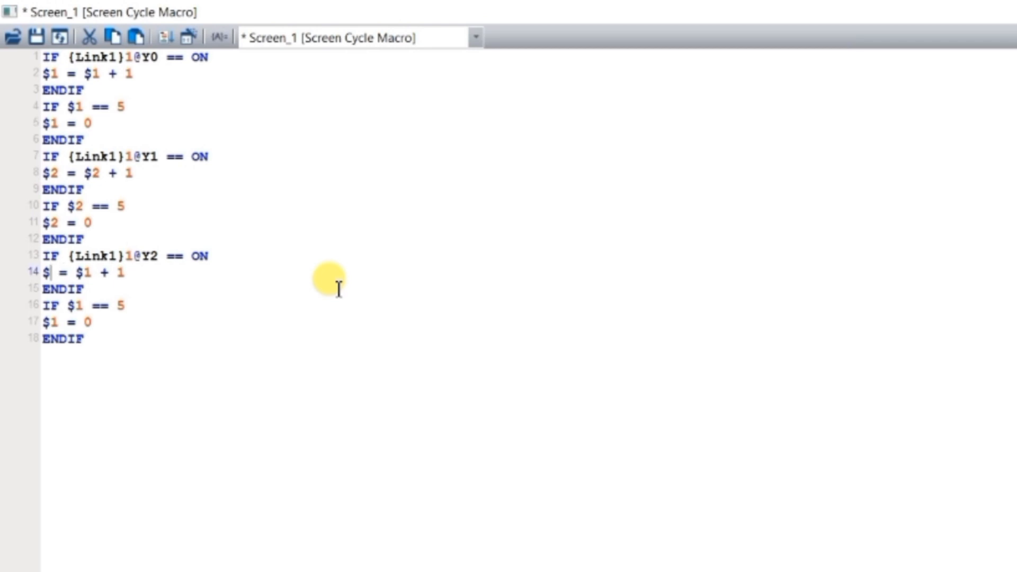
{"action": "type", "text": "3"}
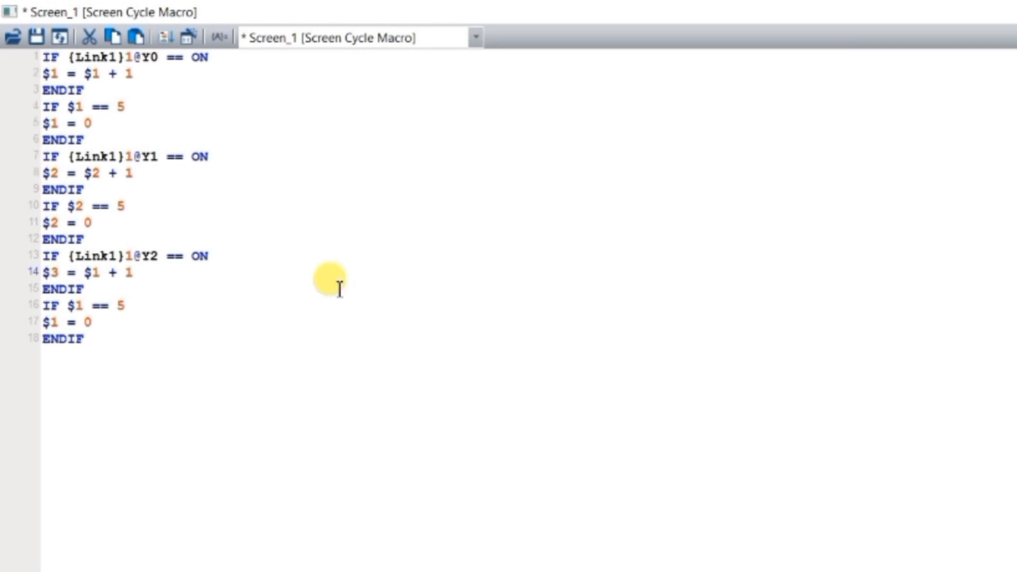
{"action": "left_click_drag", "start_coordinate": [99, 273], "coordinate": [106, 275]}
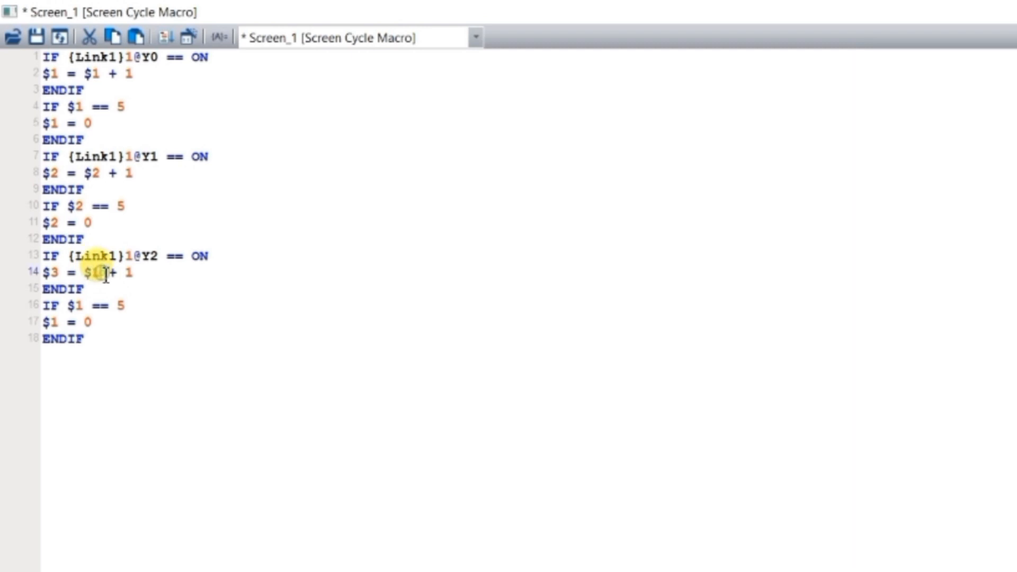
{"action": "type", "text": "3"}
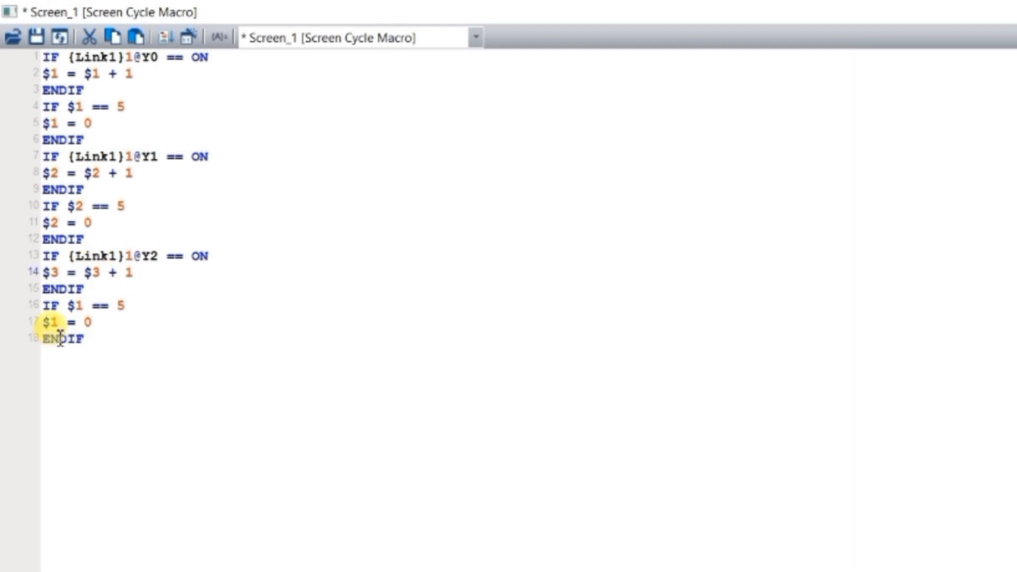
Change the third block's limit check to IF $3 == 5 and its reset to $3 = 0, and close the macro with its changes updated
{"action": "left_click_drag", "start_coordinate": [86, 307], "coordinate": [78, 306]}
{"action": "type", "text": "3"}
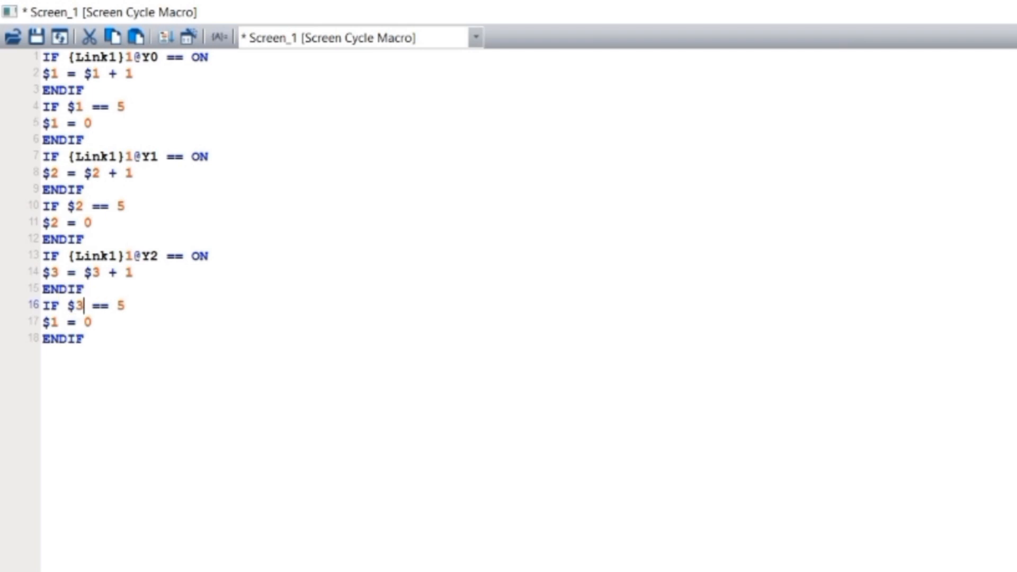
{"action": "left_click", "coordinate": [58, 323]}
{"action": "key", "text": "BackSpace"}
{"action": "type", "text": "3"}
{"action": "left_click", "coordinate": [84, 353]}
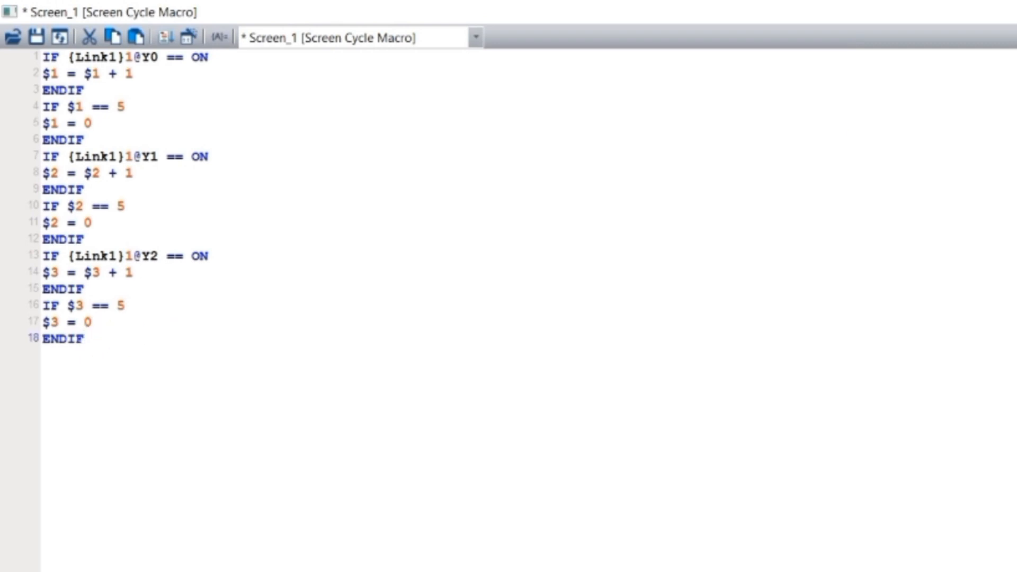
{"action": "key", "text": "alt+F4"}
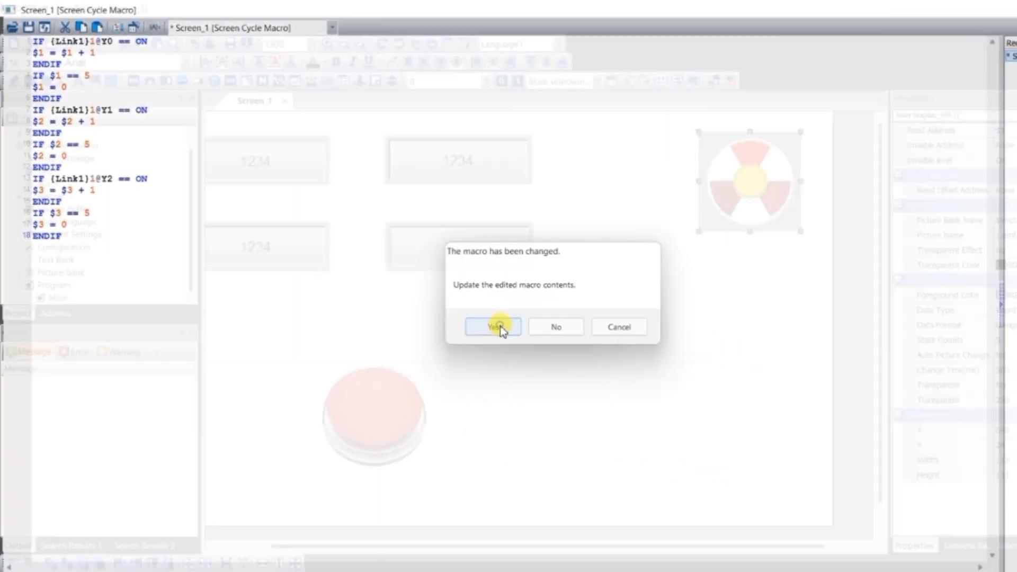
{"action": "left_click", "coordinate": [564, 372]}
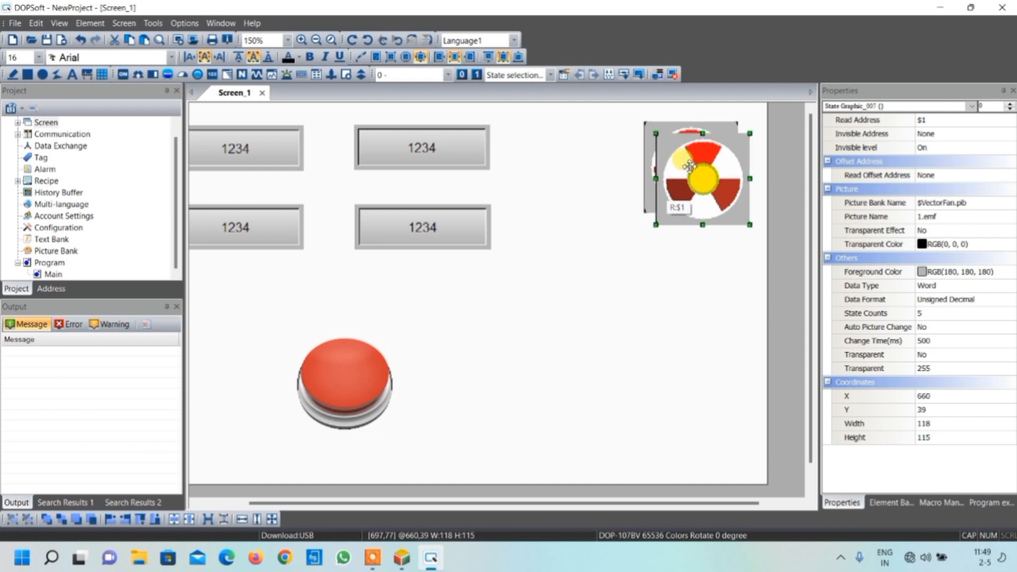
Place two copies of the fan state graphic in a column below the original fan
{"action": "key", "text": "ctrl+v"}
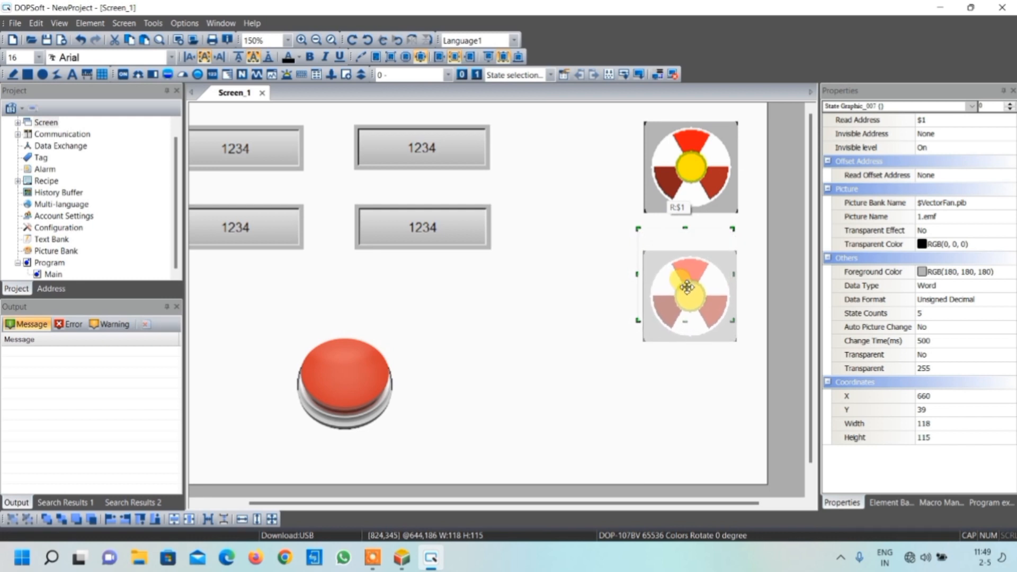
{"action": "left_click", "coordinate": [687, 286]}
{"action": "key", "text": "ctrl+f"}
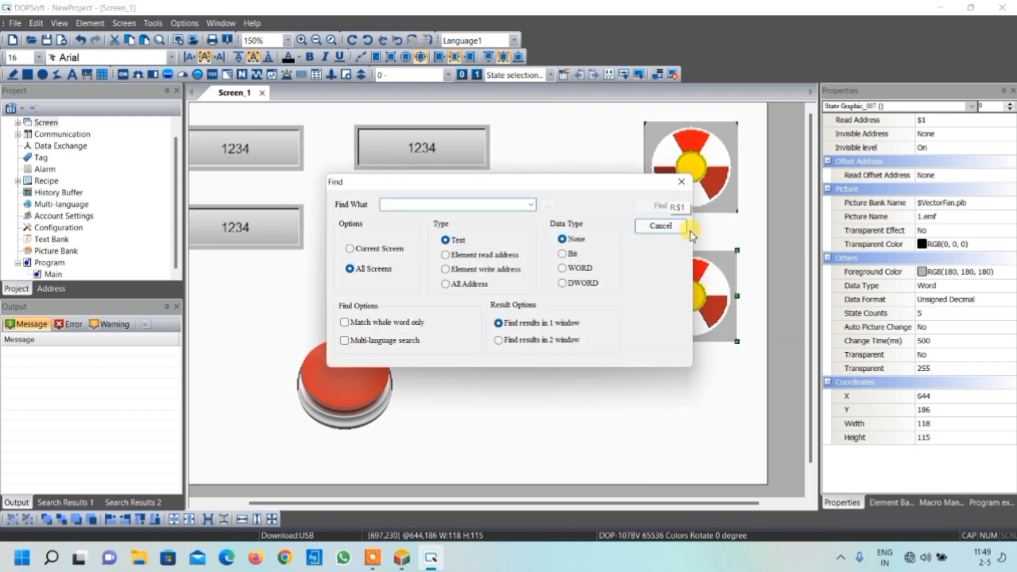
{"action": "left_click", "coordinate": [685, 185]}
{"action": "key", "text": "ctrl+v"}
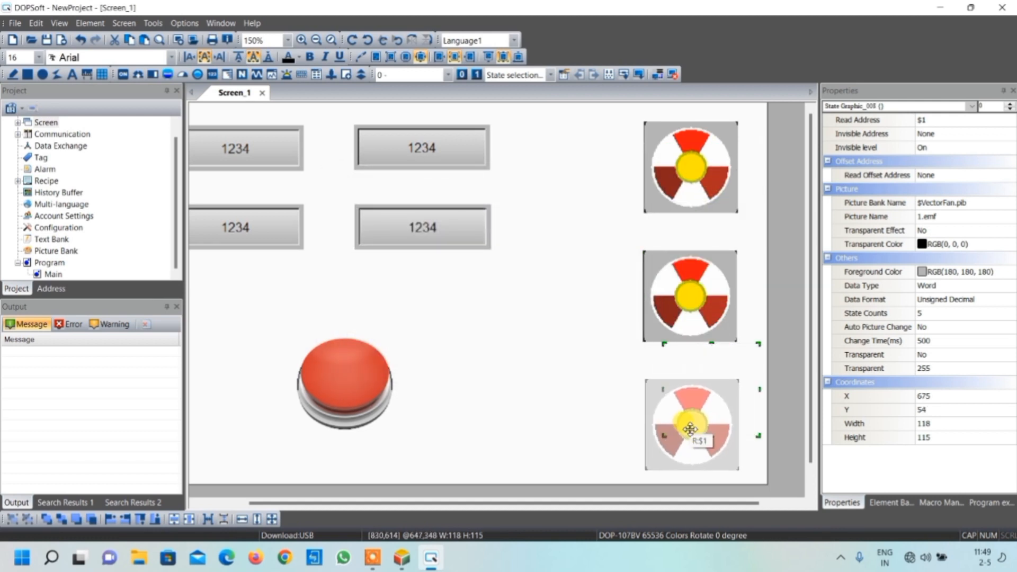
{"action": "left_click", "coordinate": [690, 428]}
Set the middle fan's read address to $2 and the lowest fan's read address to $3
{"action": "double_click", "coordinate": [690, 297]}
{"action": "left_click_drag", "start_coordinate": [500, 153], "coordinate": [398, 156]}
{"action": "type", "text": "$2"}
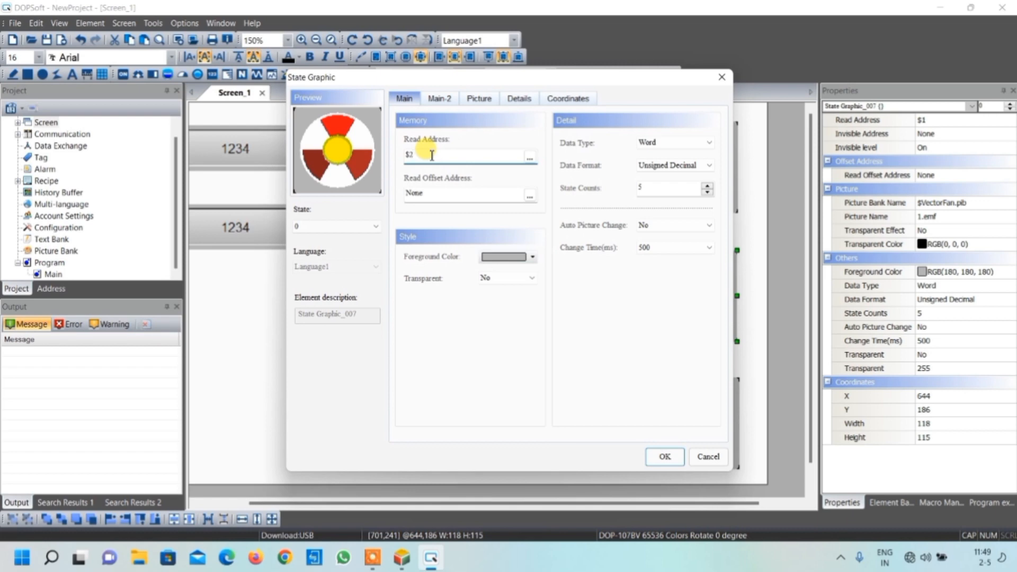
{"action": "left_click", "coordinate": [660, 457]}
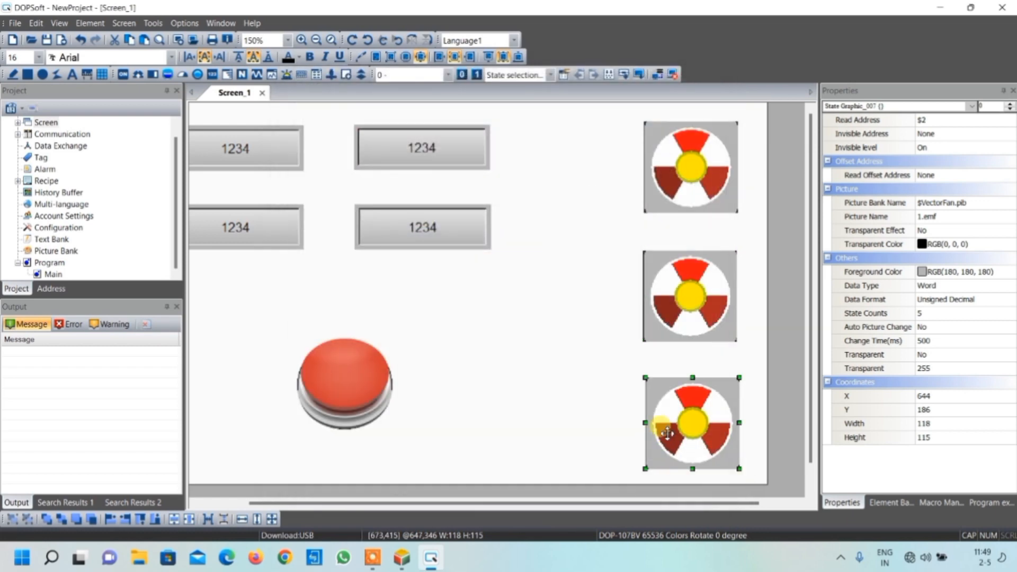
{"action": "double_click", "coordinate": [668, 433]}
{"action": "left_click", "coordinate": [429, 157]}
{"action": "type", "text": "3"}
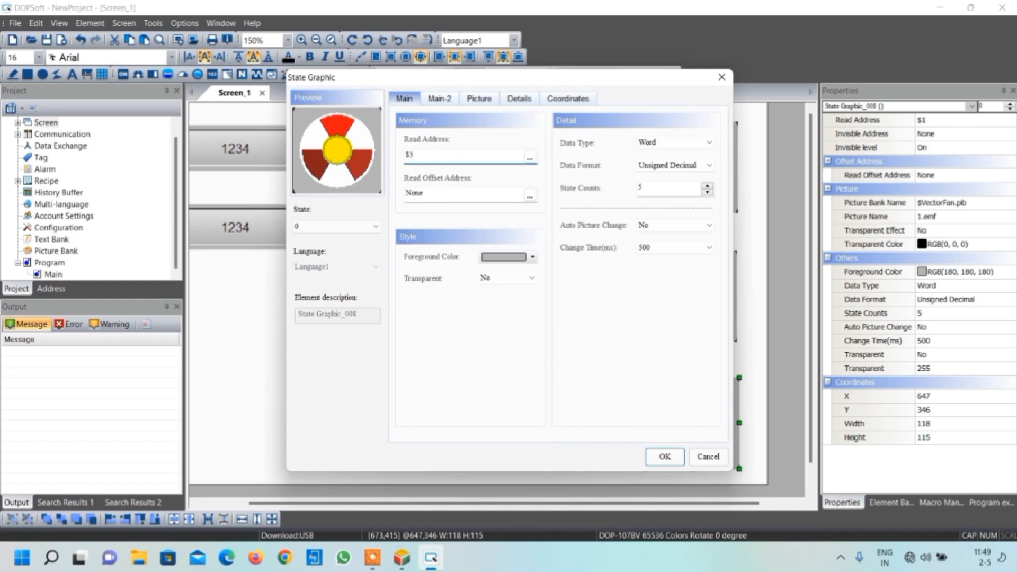
{"action": "left_click", "coordinate": [665, 456]}
Draw a tall slider element about 72 by 407 pixels between the numeric displays and the fan column
{"action": "scroll", "coordinate": [538, 499], "scroll_direction": "left", "scroll_amount": 1}
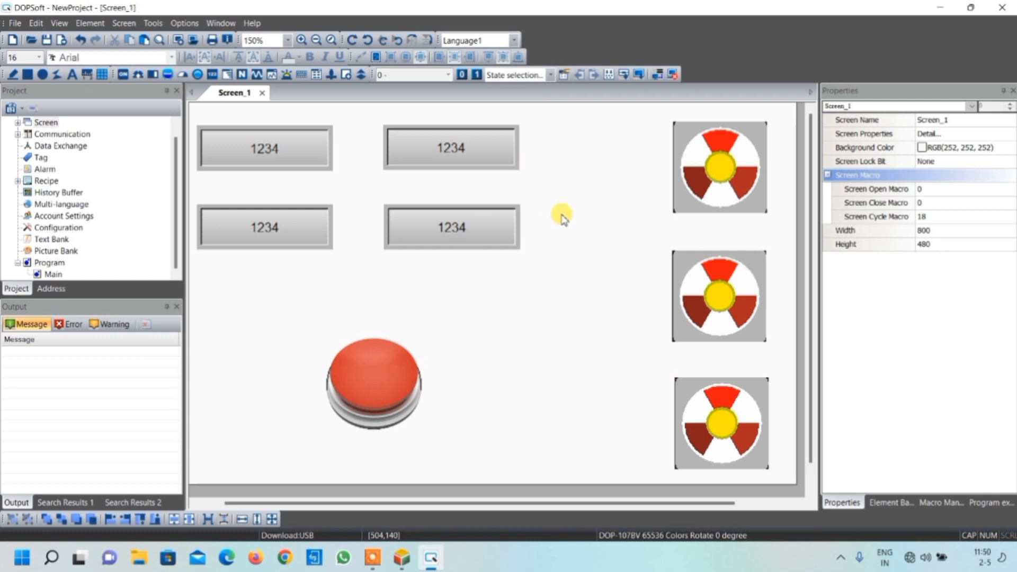
{"action": "left_click", "coordinate": [332, 76]}
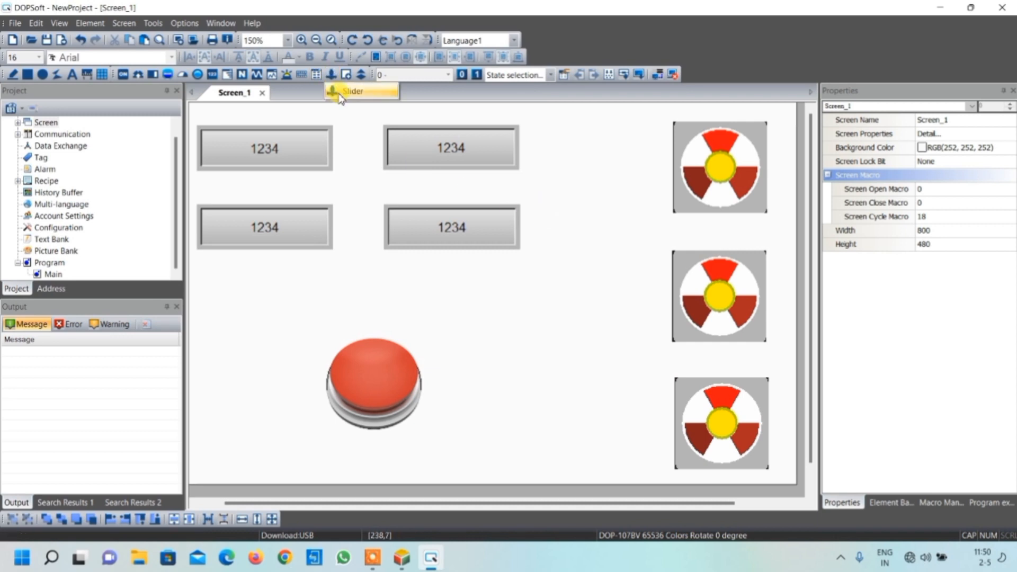
{"action": "left_click", "coordinate": [339, 95]}
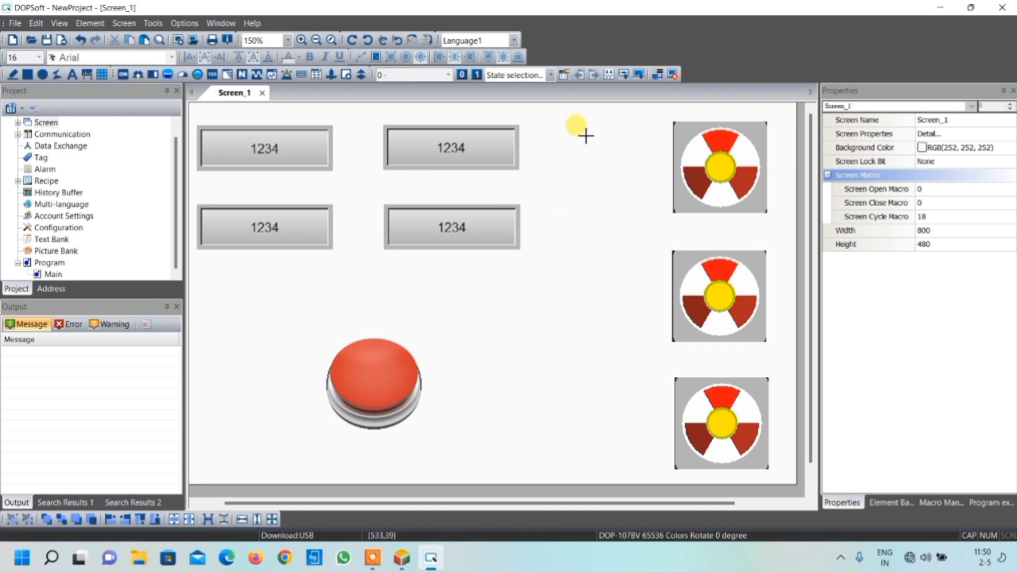
{"action": "left_click_drag", "start_coordinate": [582, 137], "coordinate": [630, 375]}
{"action": "left_click_drag", "start_coordinate": [631, 428], "coordinate": [630, 458]}
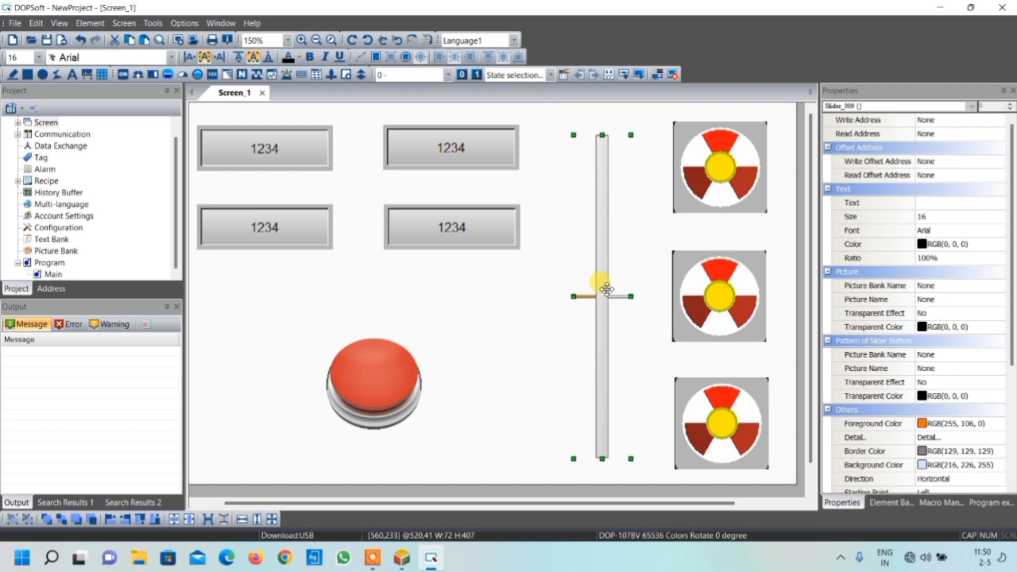
Set the slider's direction to Vertical and its write address to word device D0 on Link1
{"action": "double_click", "coordinate": [607, 289]}
{"action": "left_click", "coordinate": [513, 248]}
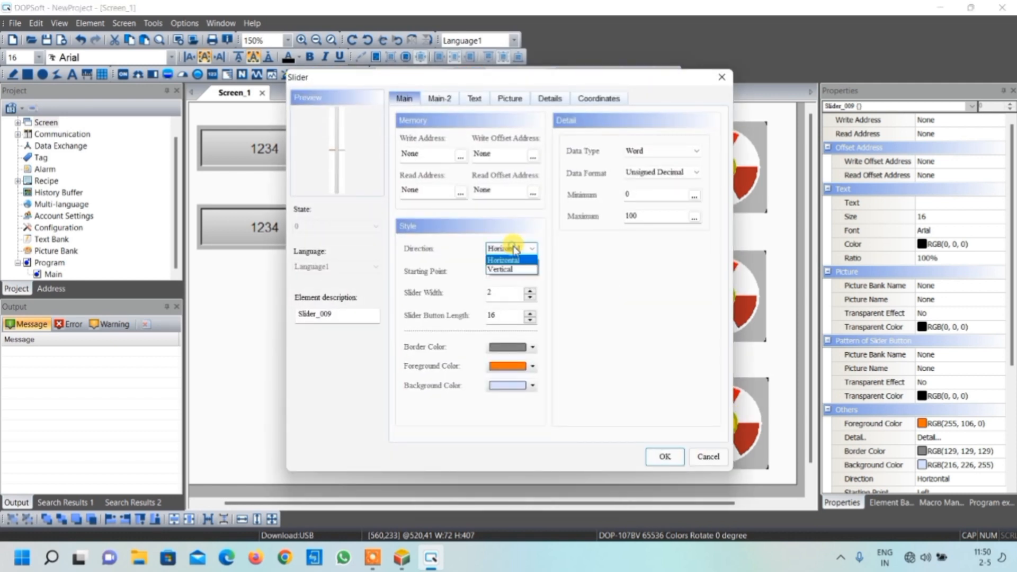
{"action": "left_click", "coordinate": [509, 269]}
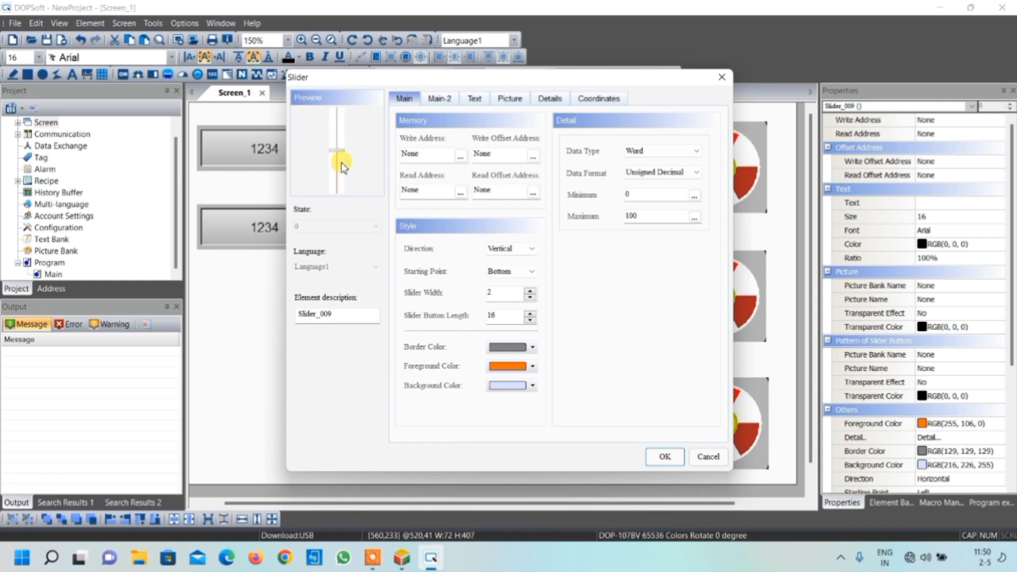
{"action": "left_click", "coordinate": [461, 157]}
{"action": "left_click", "coordinate": [548, 207]}
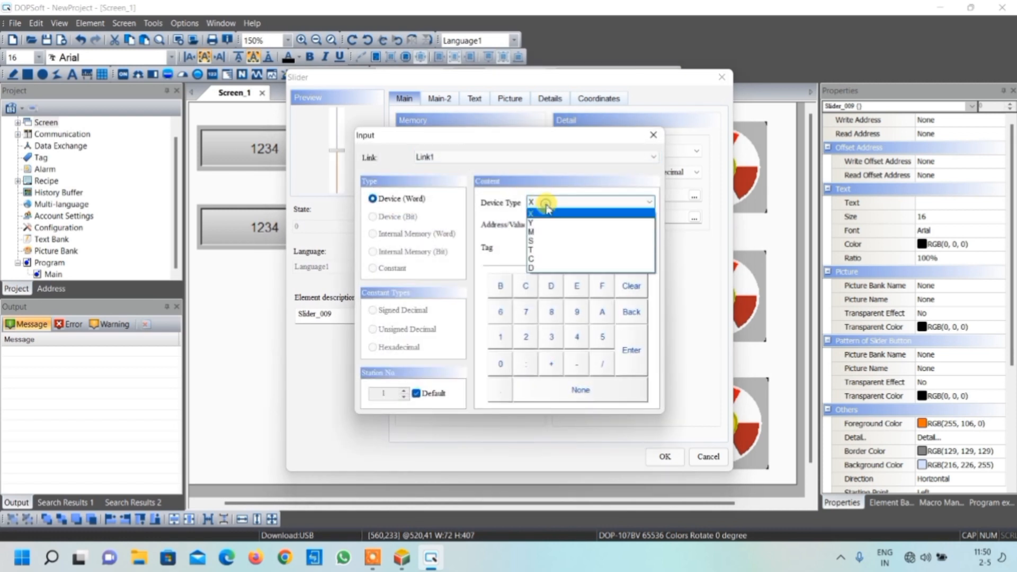
{"action": "left_click", "coordinate": [545, 268]}
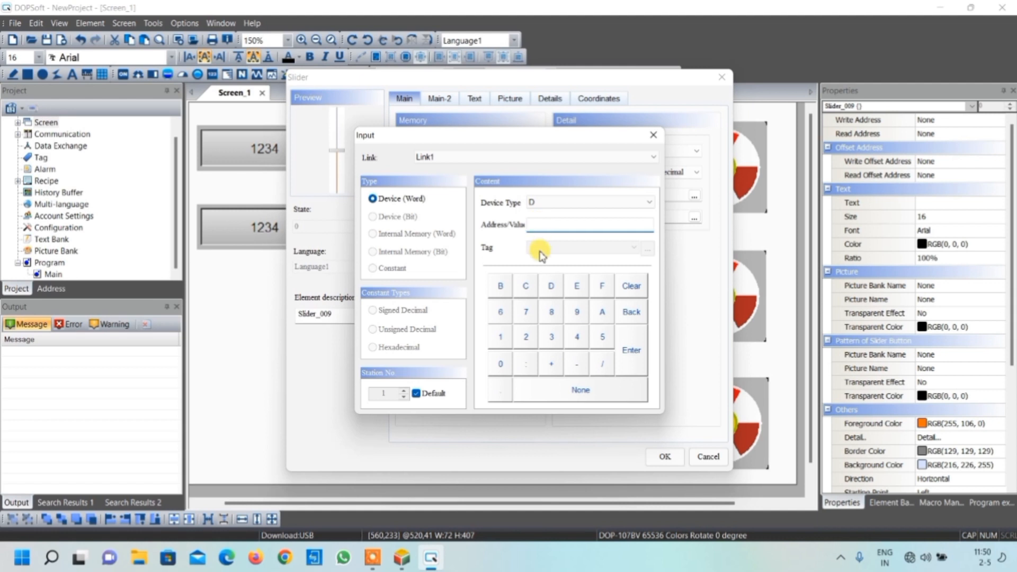
{"action": "left_click", "coordinate": [500, 364]}
{"action": "left_click", "coordinate": [631, 354]}
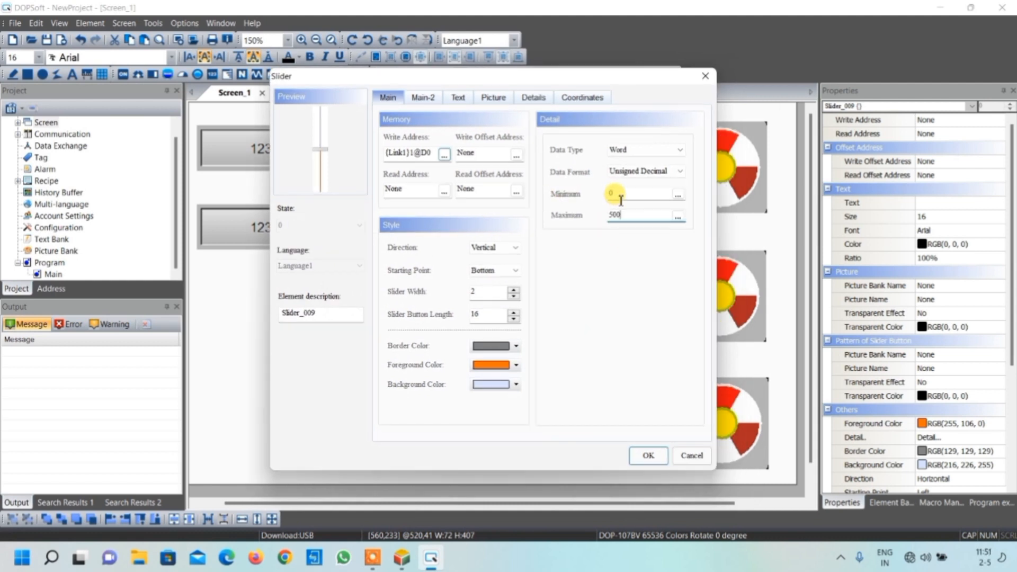
Set the slider's maximum value to 8000
{"action": "left_click_drag", "start_coordinate": [626, 214], "coordinate": [608, 216]}
{"action": "type", "text": "8000"}
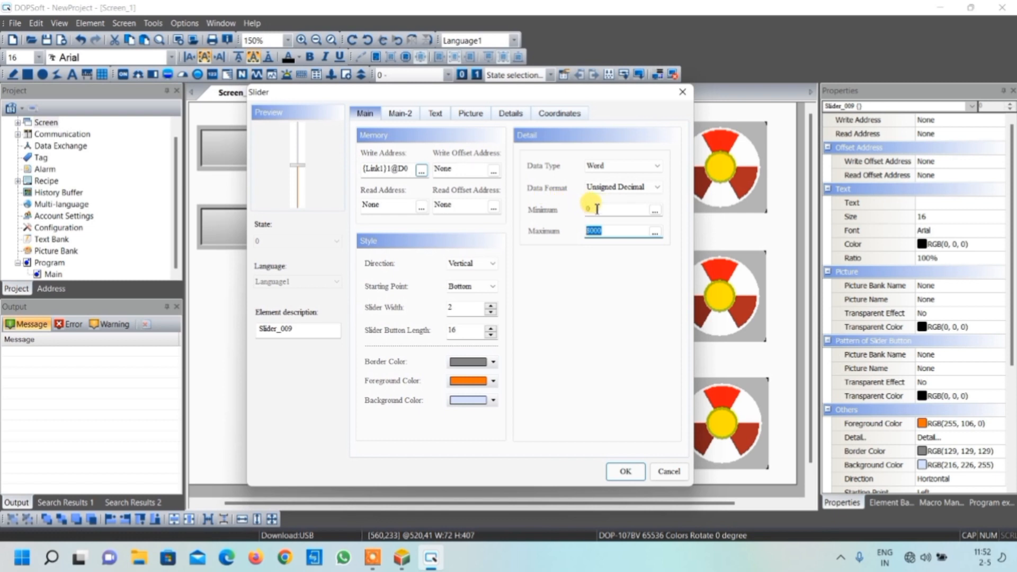
{"action": "left_click", "coordinate": [594, 231]}
{"action": "left_click_drag", "start_coordinate": [589, 232], "coordinate": [605, 230]}
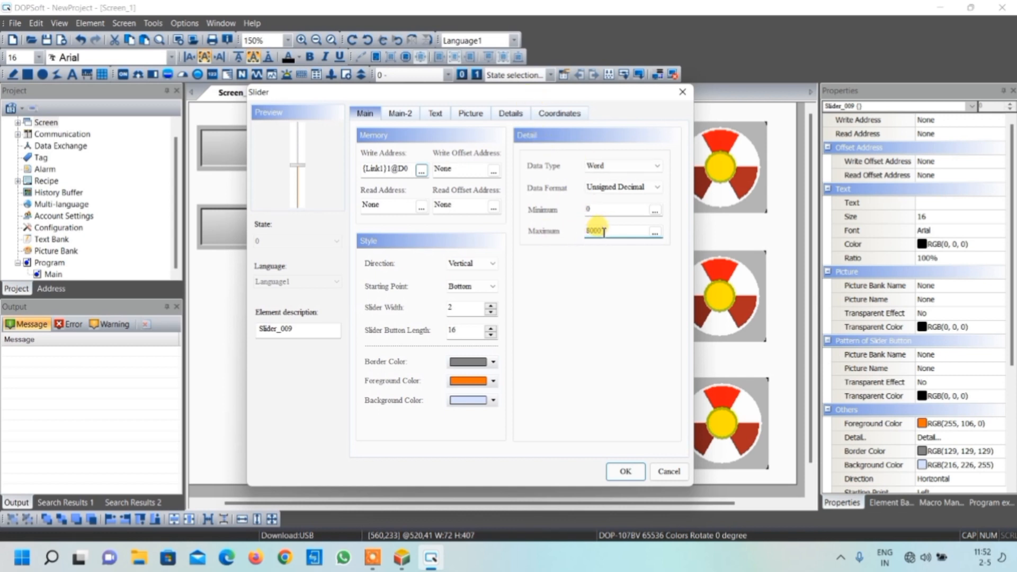
{"action": "left_click_drag", "start_coordinate": [603, 231], "coordinate": [588, 232]}
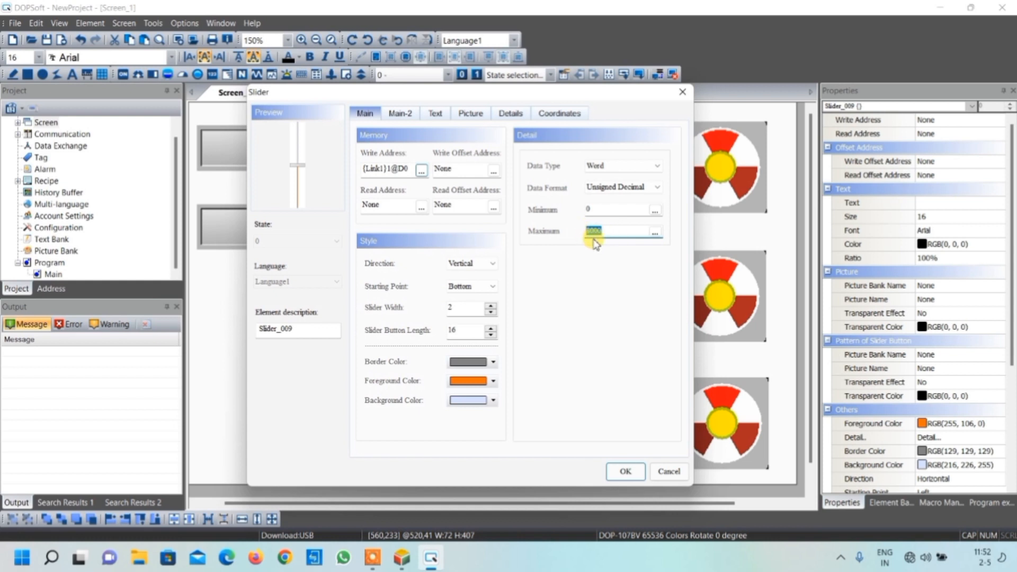
{"action": "left_click_drag", "start_coordinate": [522, 99], "coordinate": [928, 74]}
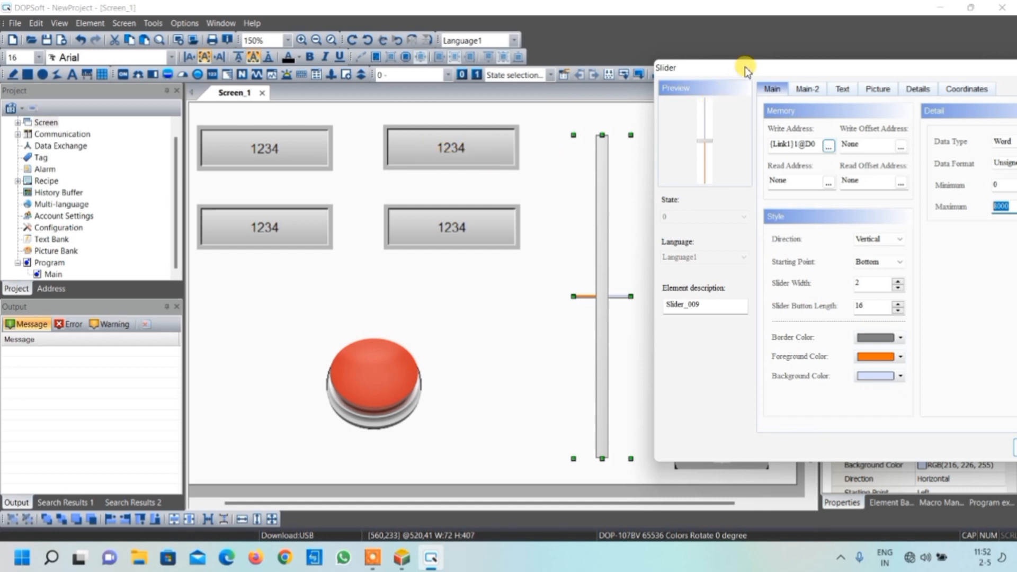
{"action": "left_click_drag", "start_coordinate": [742, 67], "coordinate": [352, 75]}
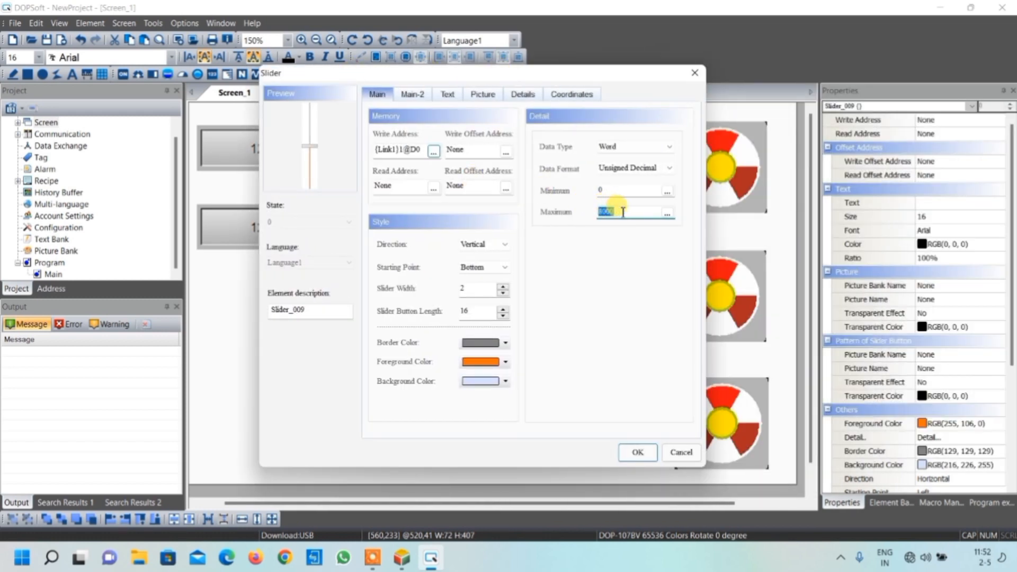
Set the slider's maximum value to 500 and apply the slider settings
{"action": "type", "text": "5"}
{"action": "double_click", "coordinate": [614, 213]}
{"action": "left_click_drag", "start_coordinate": [542, 79], "coordinate": [318, 72]}
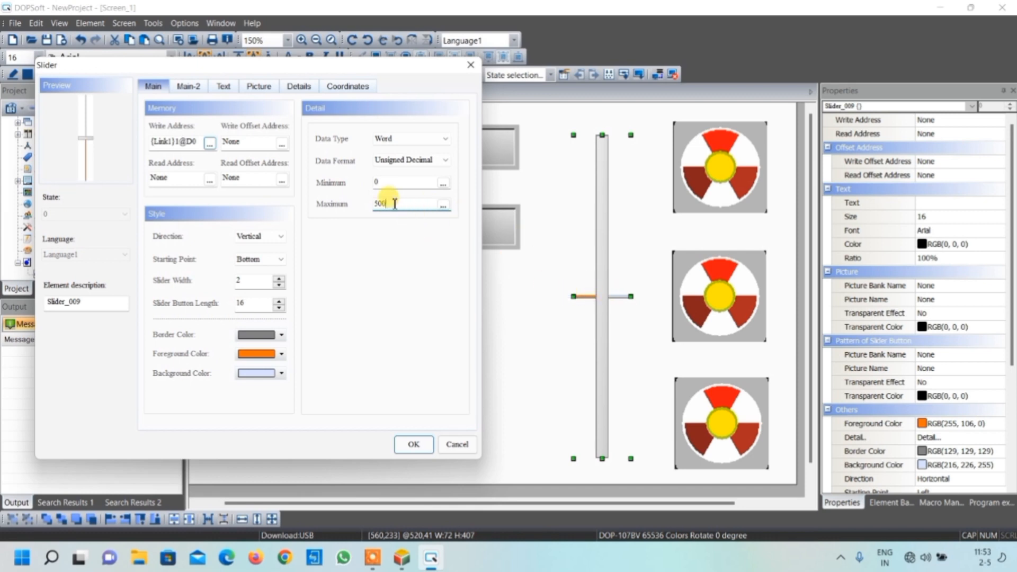
{"action": "left_click_drag", "start_coordinate": [367, 68], "coordinate": [667, 85]}
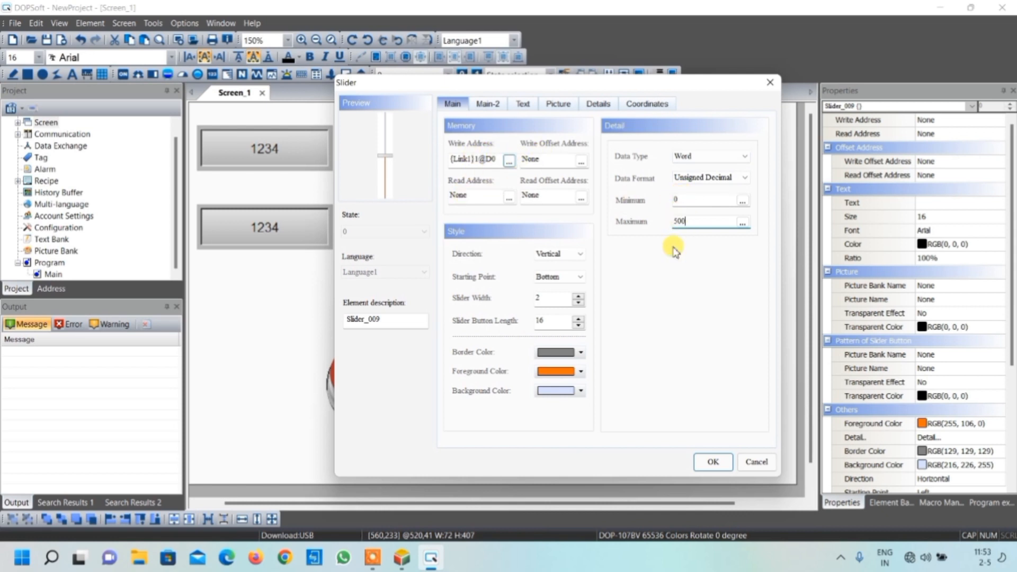
{"action": "left_click", "coordinate": [710, 463]}
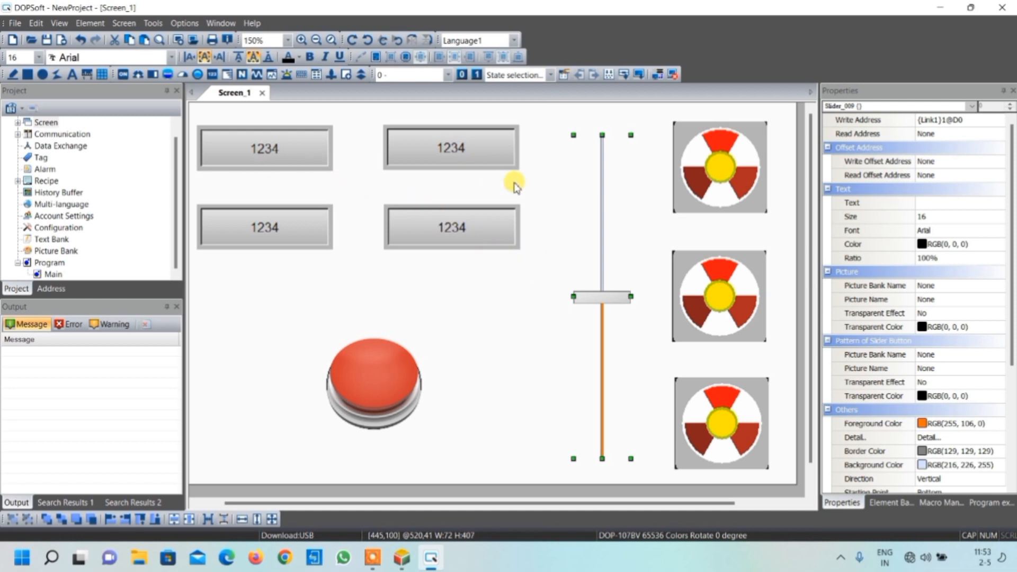
Draw a static text element about 180 by 33 pixels below the upper-left numeric display and enter the text "Set point 1"
{"action": "left_click", "coordinate": [73, 75]}
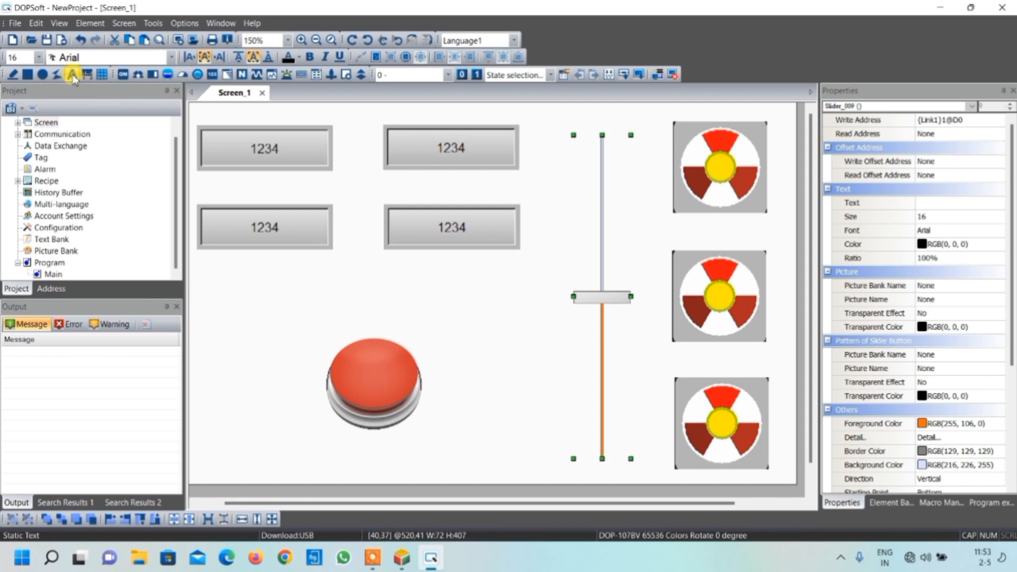
{"action": "left_click_drag", "start_coordinate": [203, 177], "coordinate": [345, 202]}
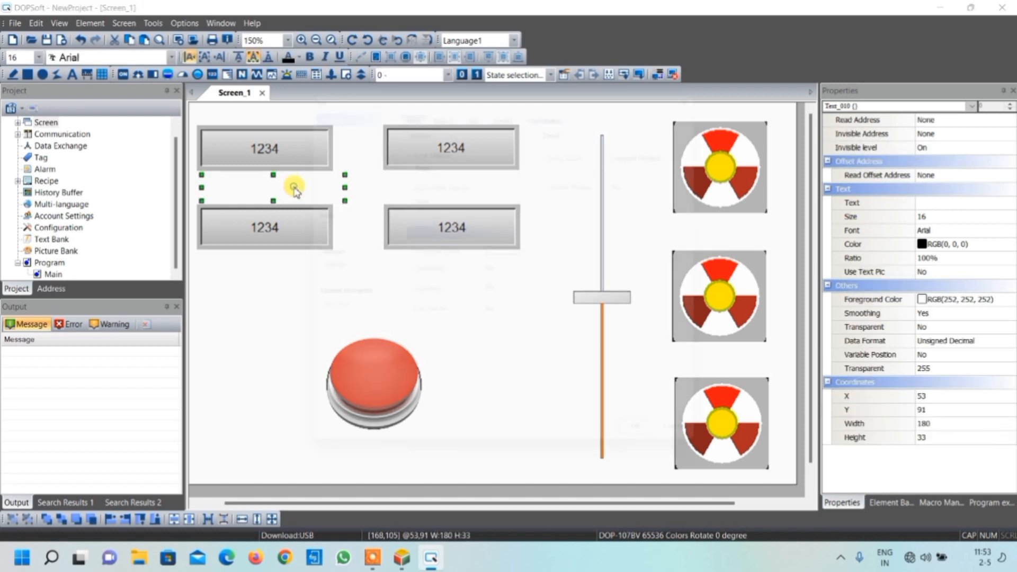
{"action": "double_click", "coordinate": [295, 187]}
{"action": "left_click", "coordinate": [475, 99]}
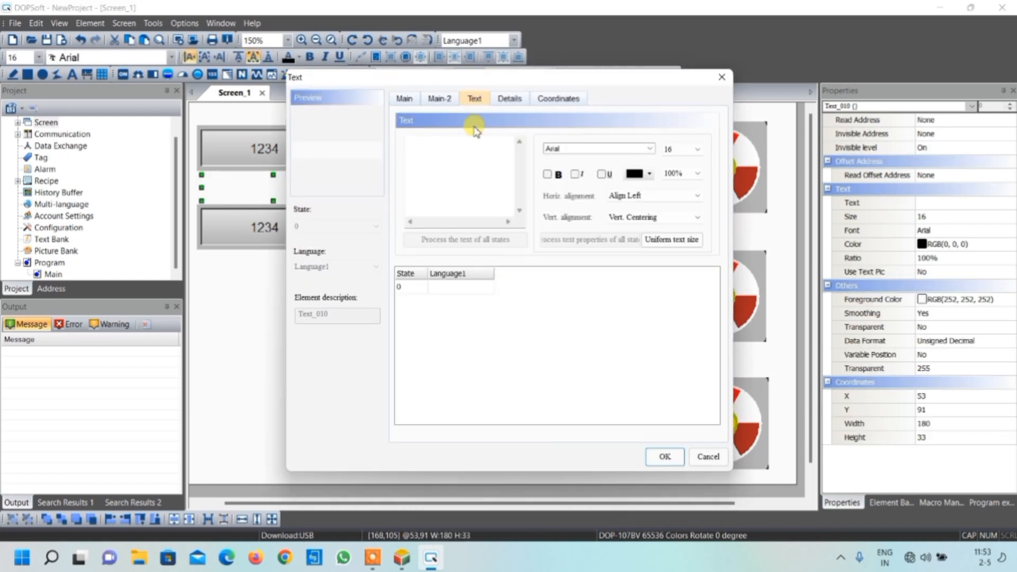
{"action": "left_click", "coordinate": [458, 286]}
{"action": "type", "text": "s"}
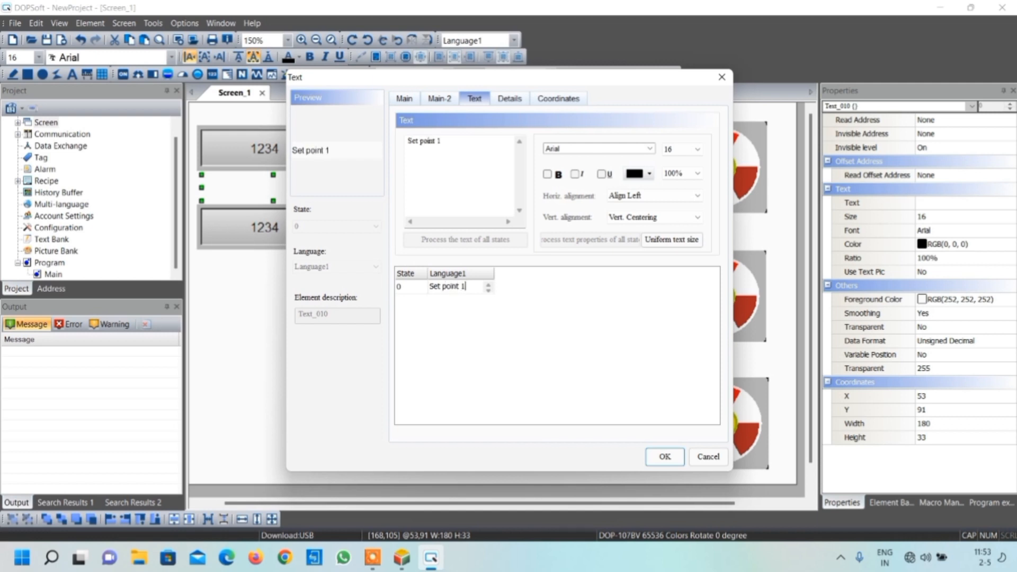
Make the "Set point 1" label bold with font size 20 and apply the text settings
{"action": "left_click", "coordinate": [548, 174]}
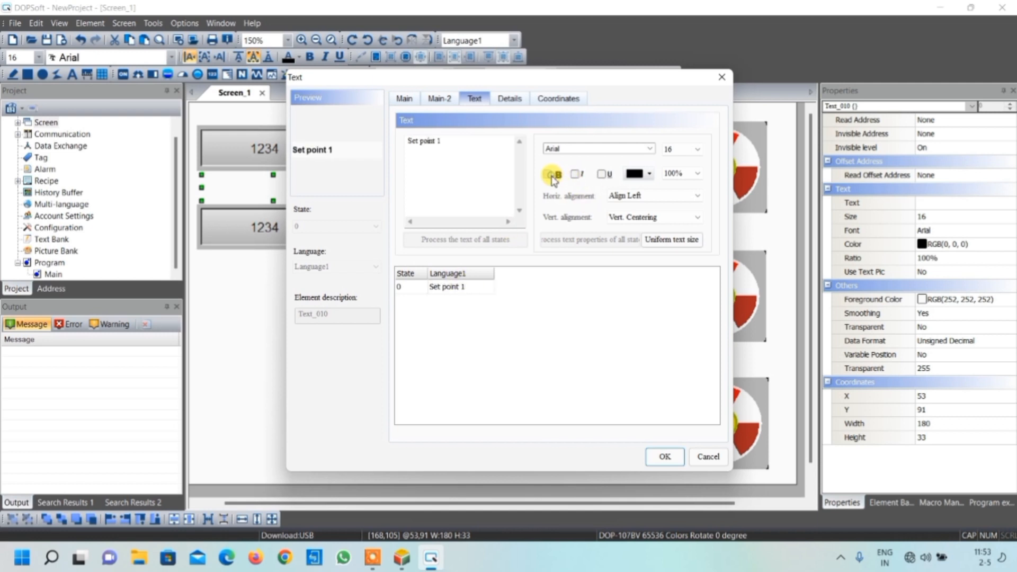
{"action": "left_click", "coordinate": [693, 150]}
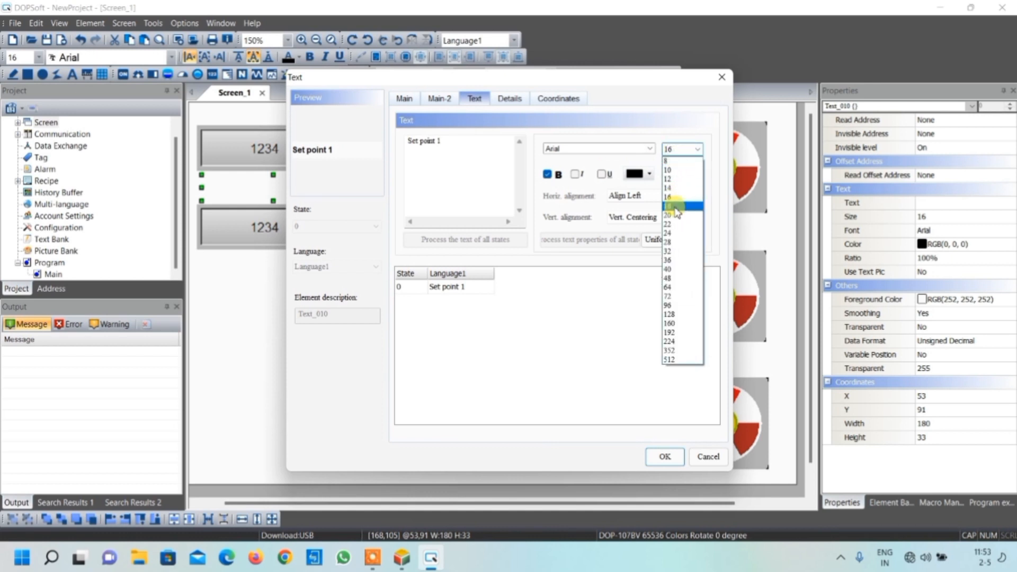
{"action": "left_click", "coordinate": [673, 215]}
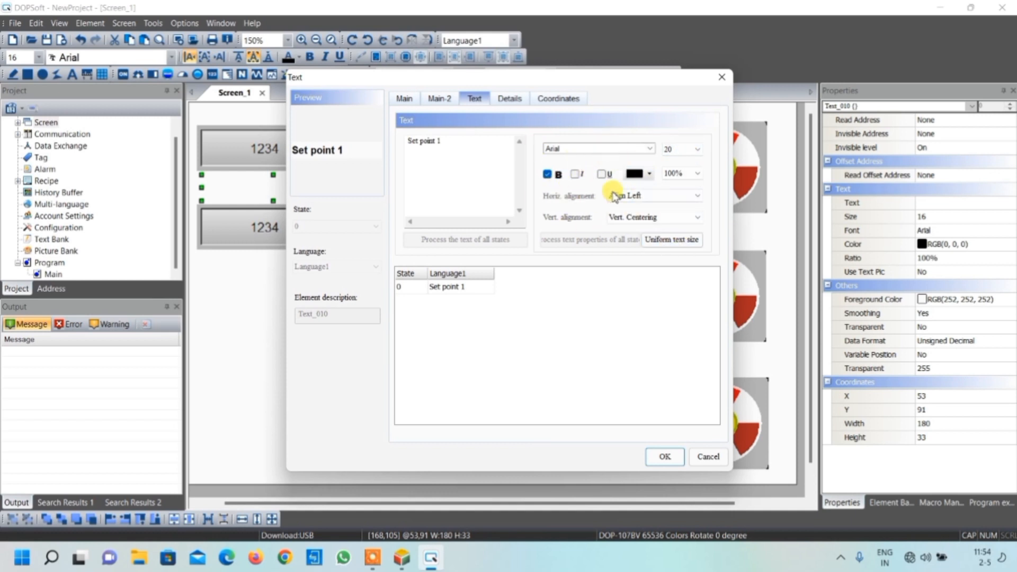
{"action": "left_click", "coordinate": [661, 456]}
{"action": "left_click", "coordinate": [306, 204]}
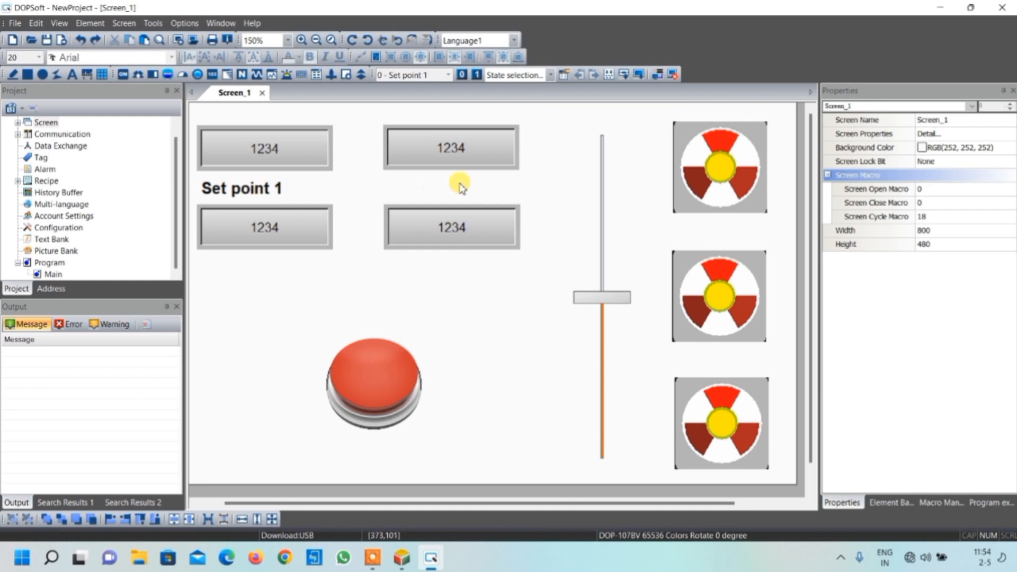
Copy the "Set point 1" label and place a copy below each of the other three numeric displays
{"action": "left_click", "coordinate": [280, 189]}
{"action": "left_click_drag", "start_coordinate": [276, 189], "coordinate": [313, 266]}
{"action": "key", "text": "ctrl+v"}
{"action": "left_click_drag", "start_coordinate": [307, 223], "coordinate": [455, 275]}
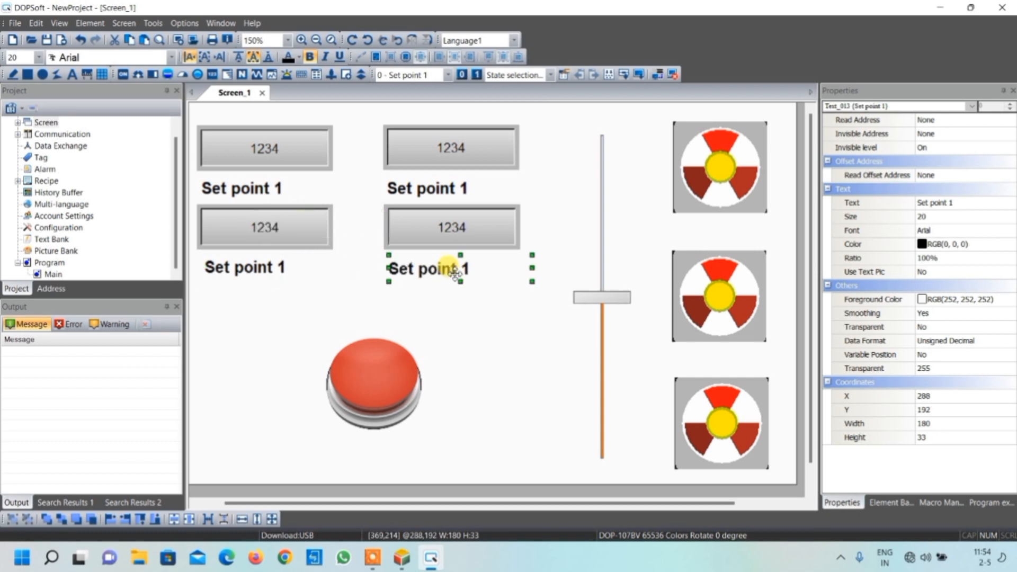
Paste further copies of the label below the red button and below each of the three fans
{"action": "key", "text": "ctrl+v"}
{"action": "left_click_drag", "start_coordinate": [336, 243], "coordinate": [405, 460]}
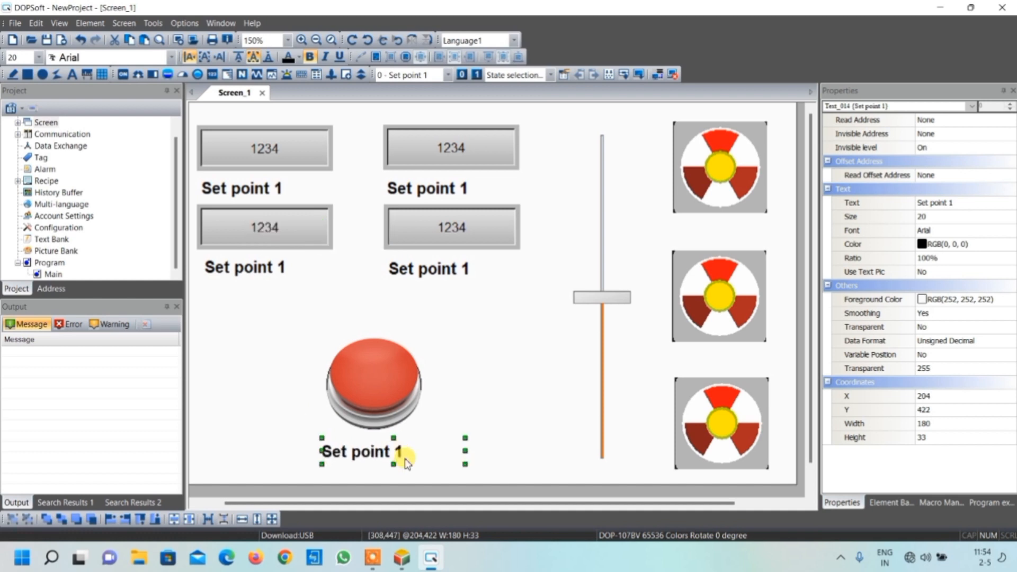
{"action": "key", "text": "ctrl+v"}
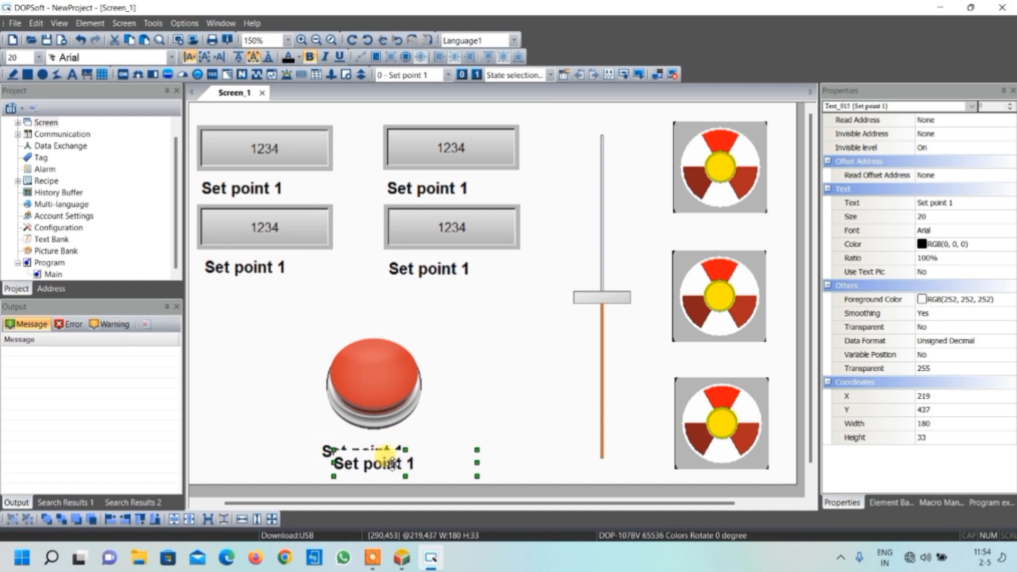
{"action": "left_click_drag", "start_coordinate": [409, 463], "coordinate": [739, 231]}
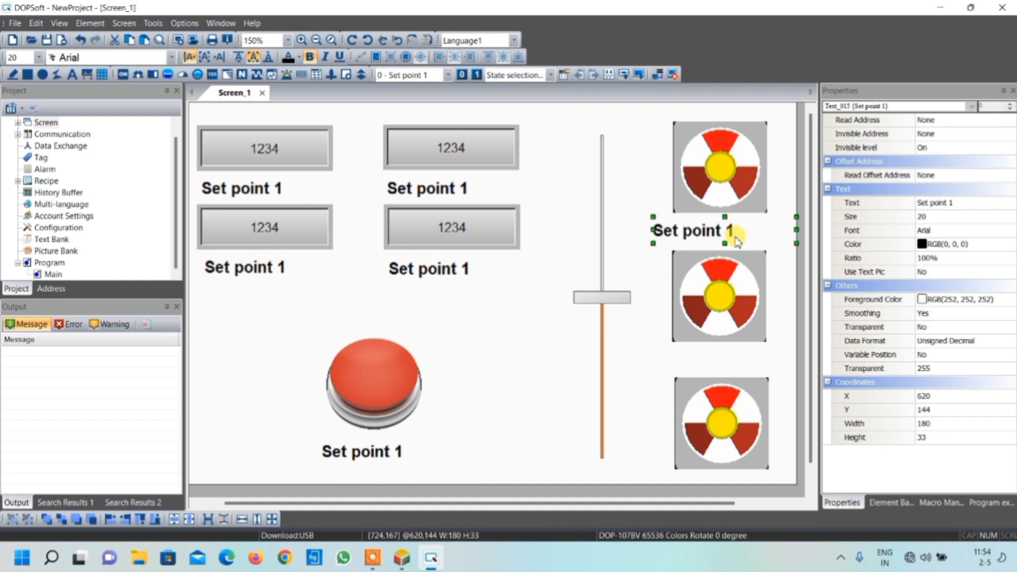
{"action": "key", "text": "ctrl+v"}
{"action": "left_click_drag", "start_coordinate": [422, 466], "coordinate": [742, 359]}
{"action": "key", "text": "ctrl+v"}
{"action": "left_click_drag", "start_coordinate": [416, 458], "coordinate": [722, 475]}
{"action": "scroll", "coordinate": [730, 455], "scroll_direction": "down", "scroll_amount": 1}
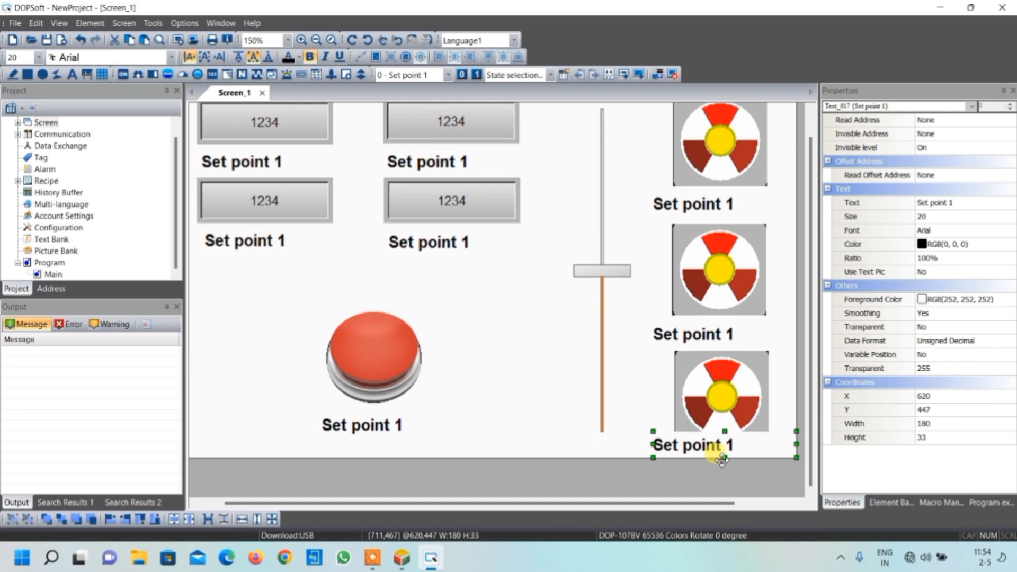
{"action": "scroll", "coordinate": [728, 429], "scroll_direction": "up", "scroll_amount": 1}
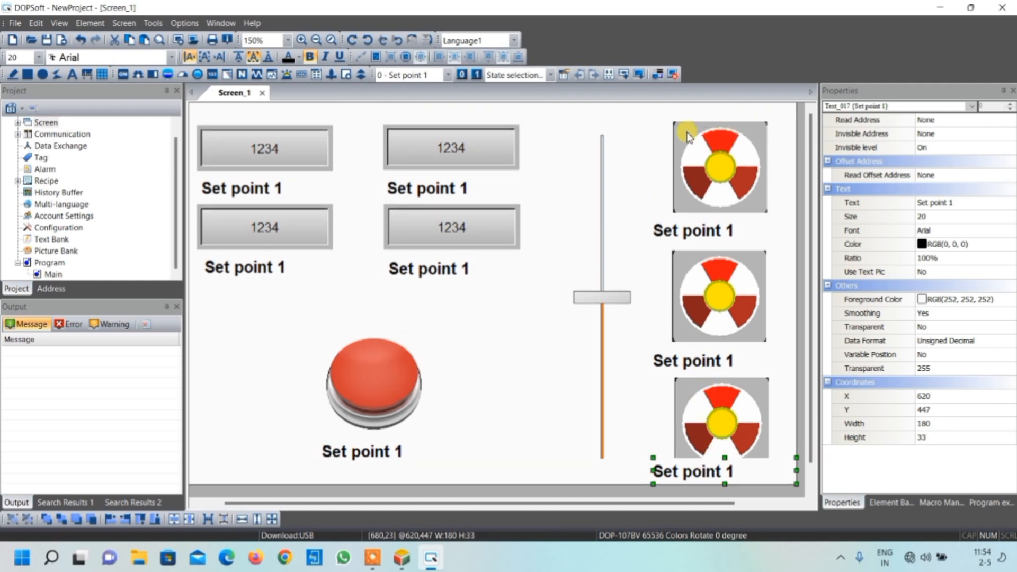
Shift the three fans and their labels slightly upward so each label sits clear below its own fan
{"action": "left_click", "coordinate": [744, 141]}
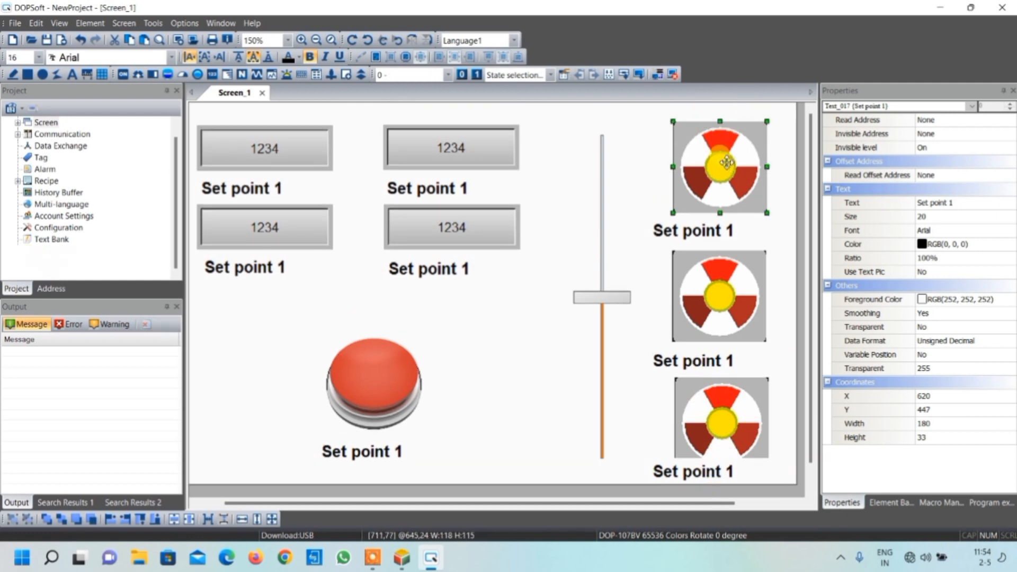
{"action": "left_click_drag", "start_coordinate": [727, 165], "coordinate": [727, 152]}
{"action": "left_click", "coordinate": [704, 228]}
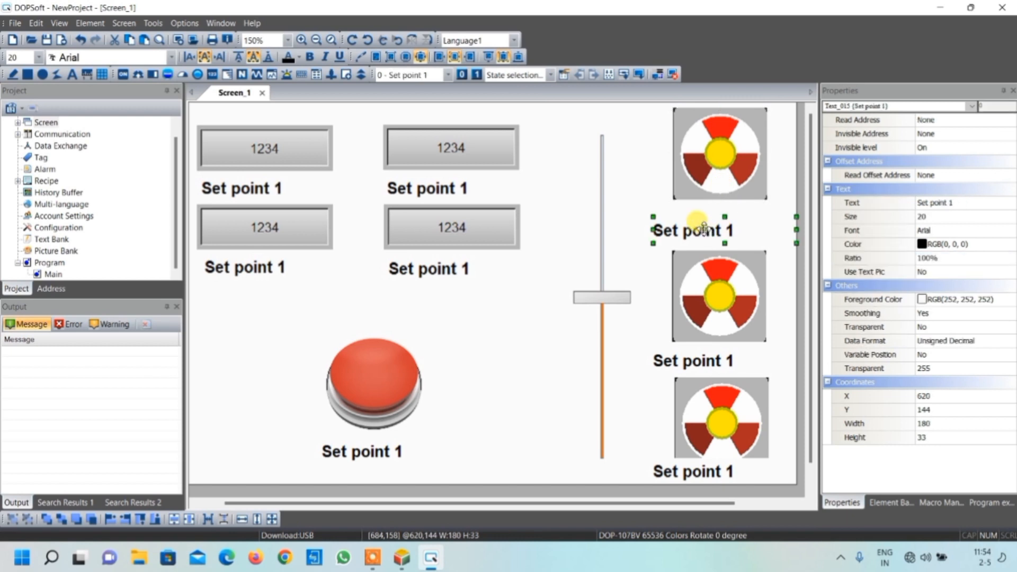
{"action": "left_click_drag", "start_coordinate": [704, 229], "coordinate": [703, 215]}
{"action": "left_click", "coordinate": [719, 278]}
{"action": "left_click_drag", "start_coordinate": [720, 278], "coordinate": [719, 268]}
{"action": "left_click_drag", "start_coordinate": [698, 363], "coordinate": [701, 348]}
{"action": "left_click_drag", "start_coordinate": [705, 390], "coordinate": [706, 378]}
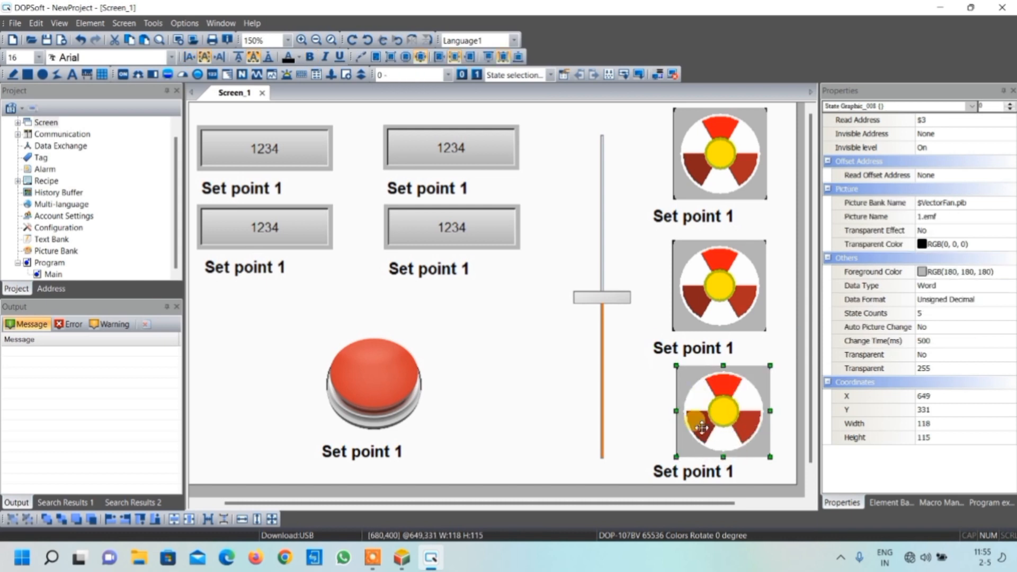
{"action": "left_click_drag", "start_coordinate": [699, 470], "coordinate": [704, 465]}
{"action": "left_click", "coordinate": [709, 413]}
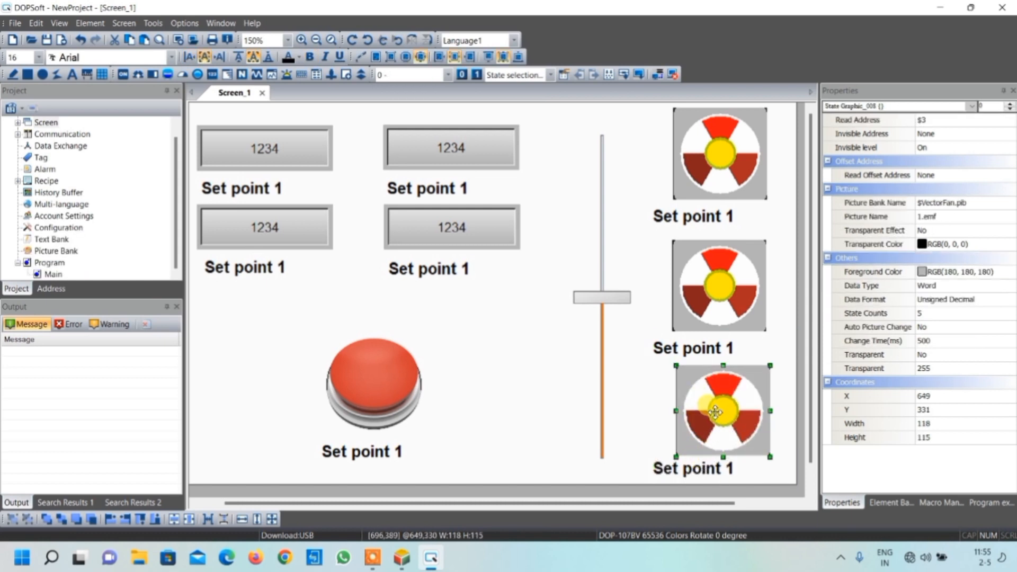
{"action": "left_click", "coordinate": [709, 468]}
Center the text horizontally in the three fan labels
{"action": "left_click", "coordinate": [688, 198]}
{"action": "left_click", "coordinate": [695, 209]}
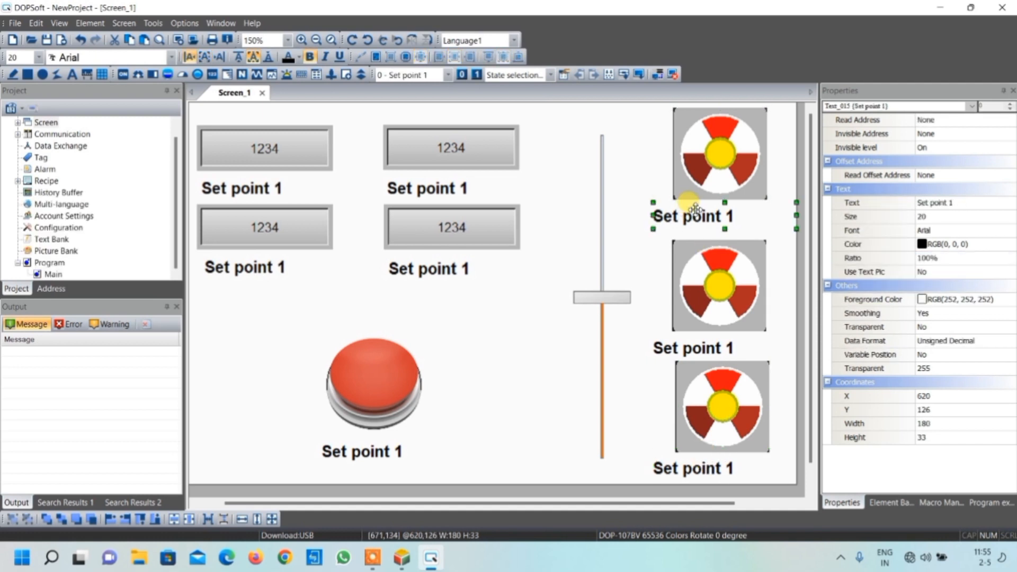
{"action": "left_click", "coordinate": [204, 57]}
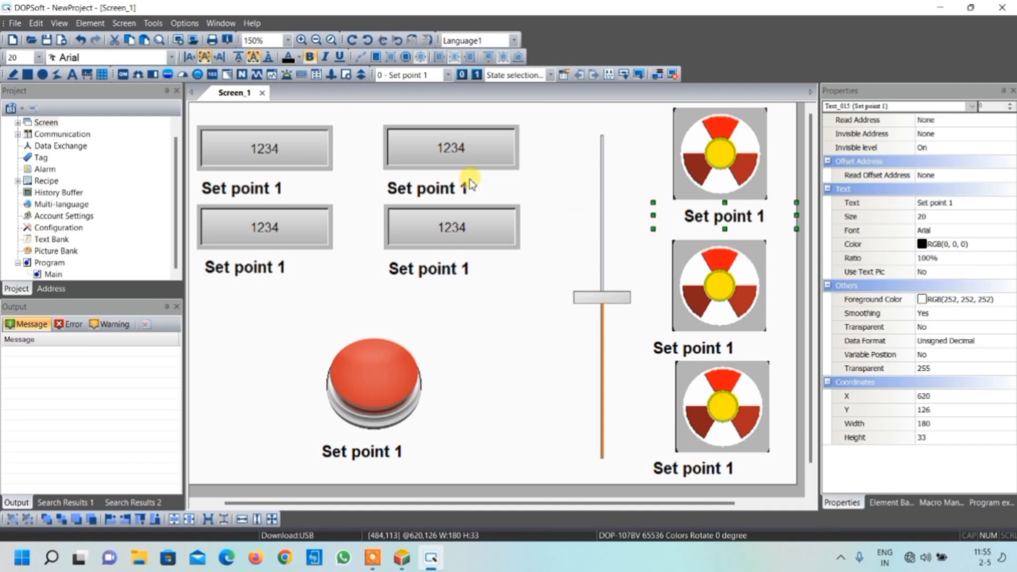
{"action": "left_click", "coordinate": [698, 352]}
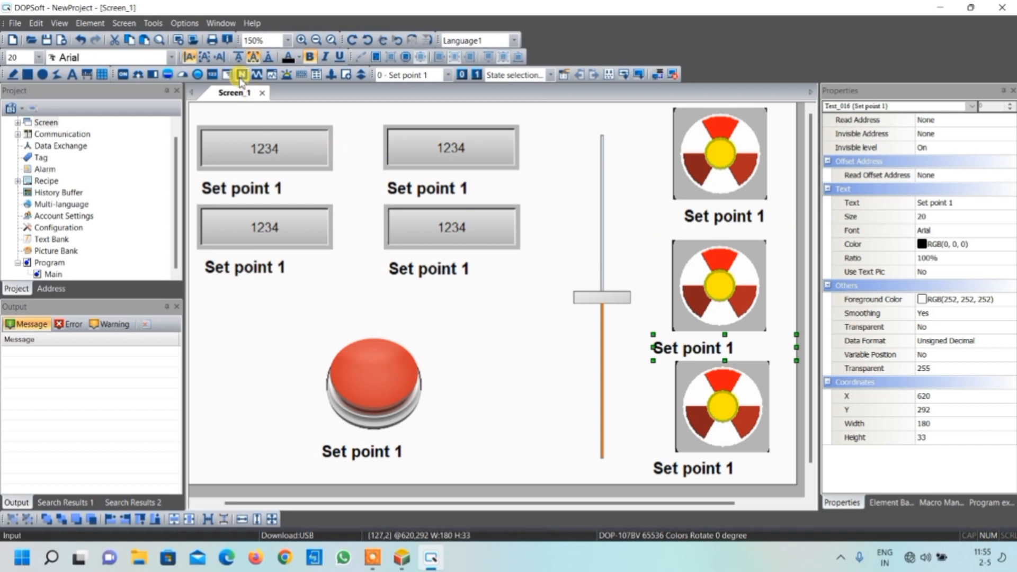
{"action": "left_click", "coordinate": [204, 55]}
{"action": "left_click", "coordinate": [688, 466]}
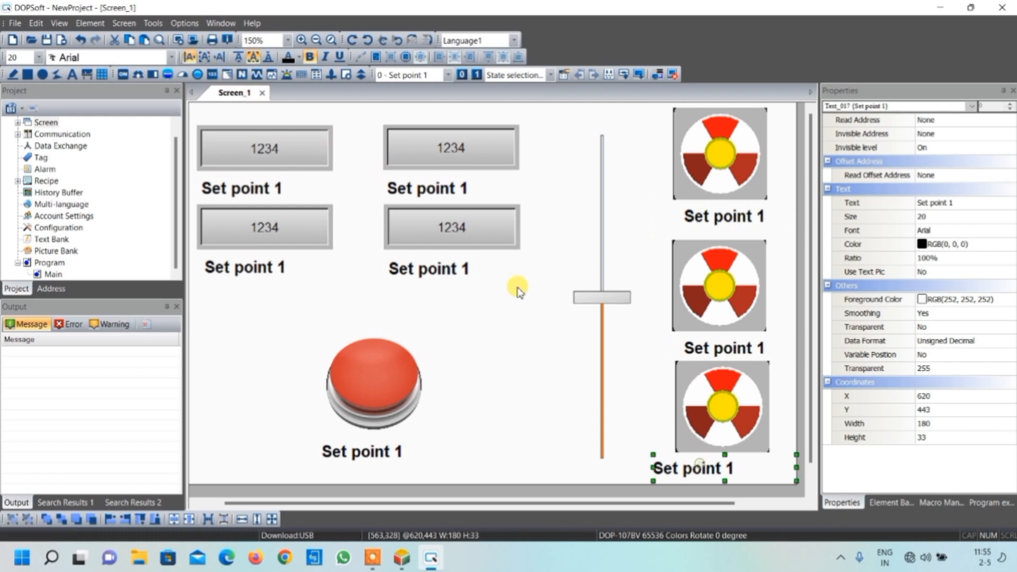
{"action": "left_click", "coordinate": [204, 56]}
Center the text of the red button's label and move the label to sit centrally below the button
{"action": "left_click", "coordinate": [366, 452]}
{"action": "left_click", "coordinate": [203, 57]}
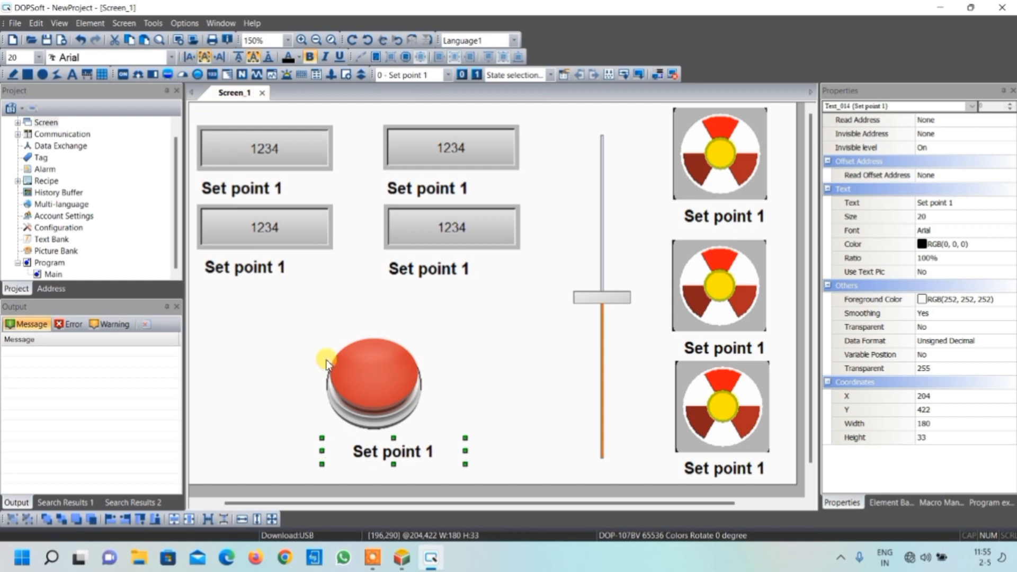
{"action": "left_click_drag", "start_coordinate": [378, 447], "coordinate": [365, 444]}
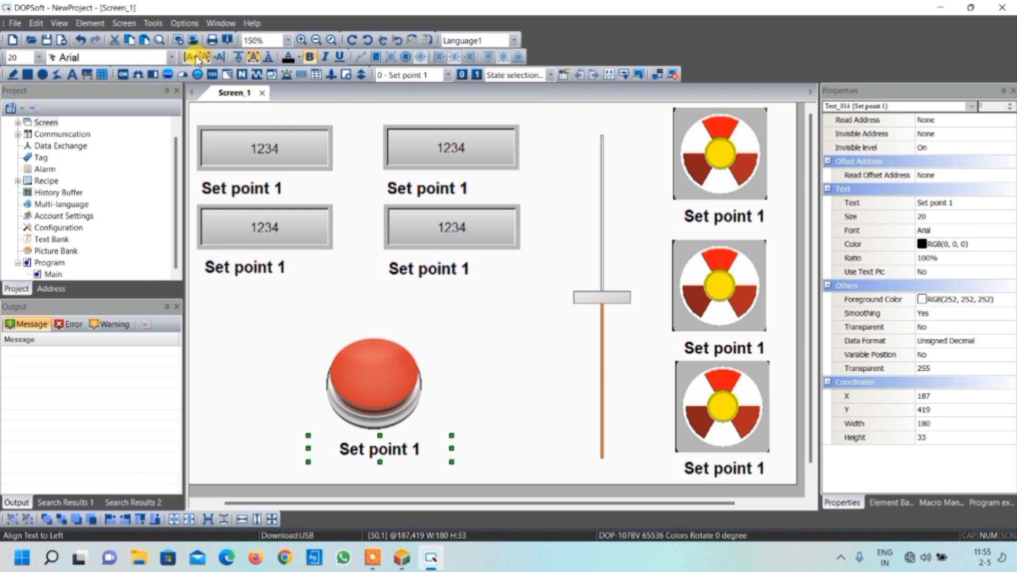
{"action": "left_click", "coordinate": [541, 379]}
Change the text of the label below the upper-right numeric display to "Set point 2"
{"action": "double_click", "coordinate": [432, 189]}
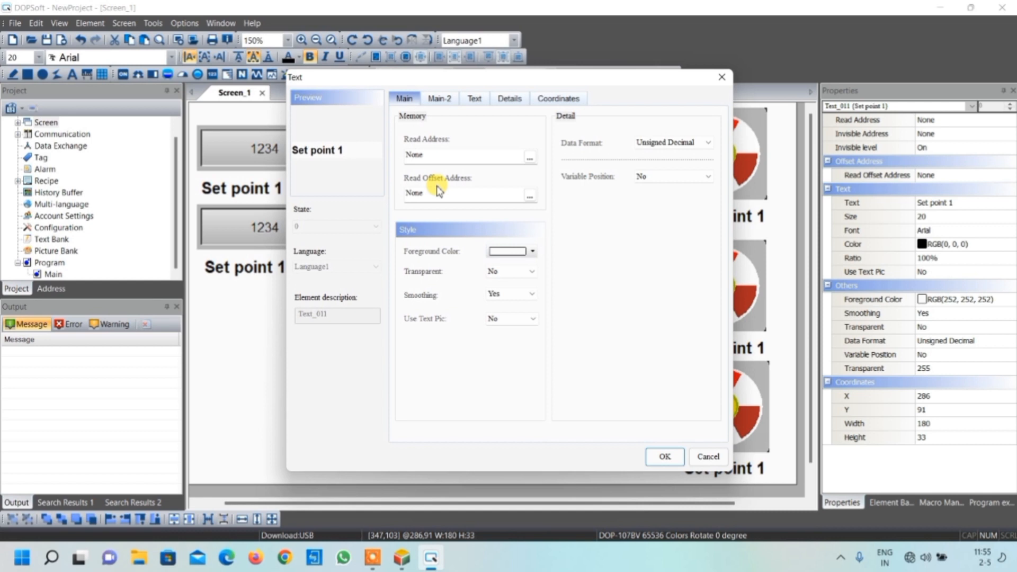
{"action": "left_click", "coordinate": [474, 99]}
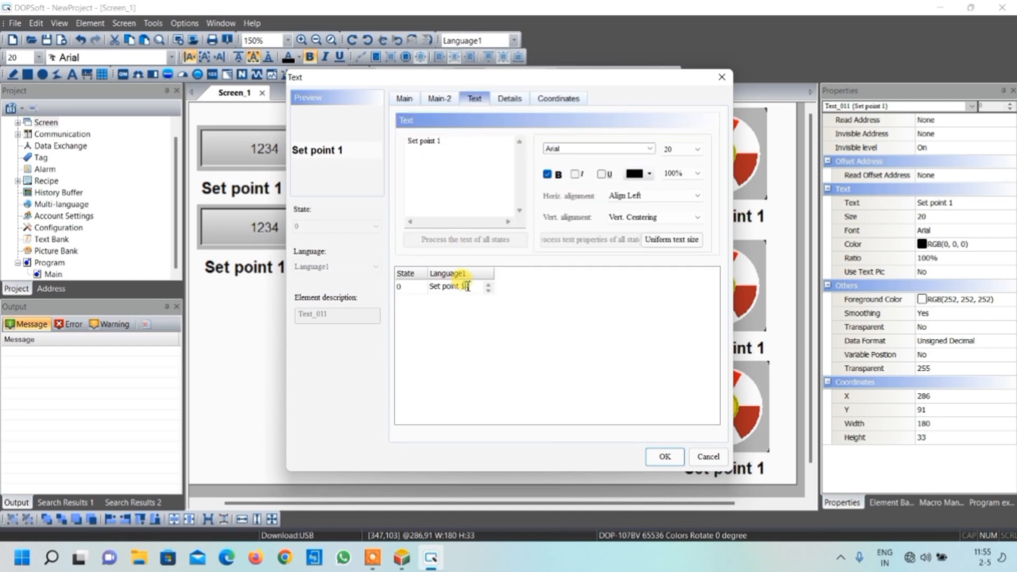
{"action": "key", "text": "BackSpace"}
{"action": "type", "text": "2"}
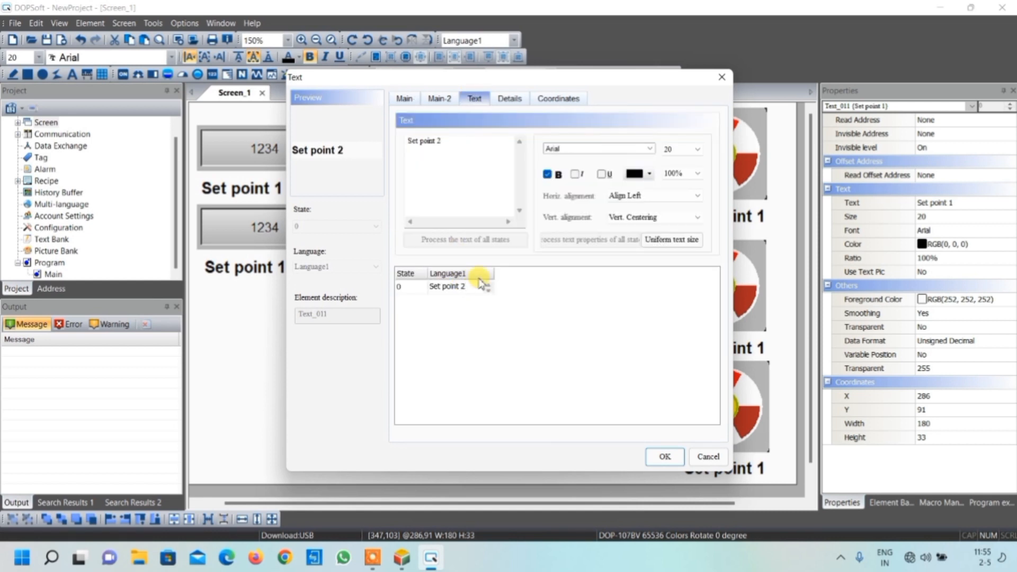
{"action": "left_click", "coordinate": [666, 456]}
Replace the lower-left display's label with the two-line text "Actual value of I/o module" and enlarge its height to about 52 pixels
{"action": "double_click", "coordinate": [268, 267]}
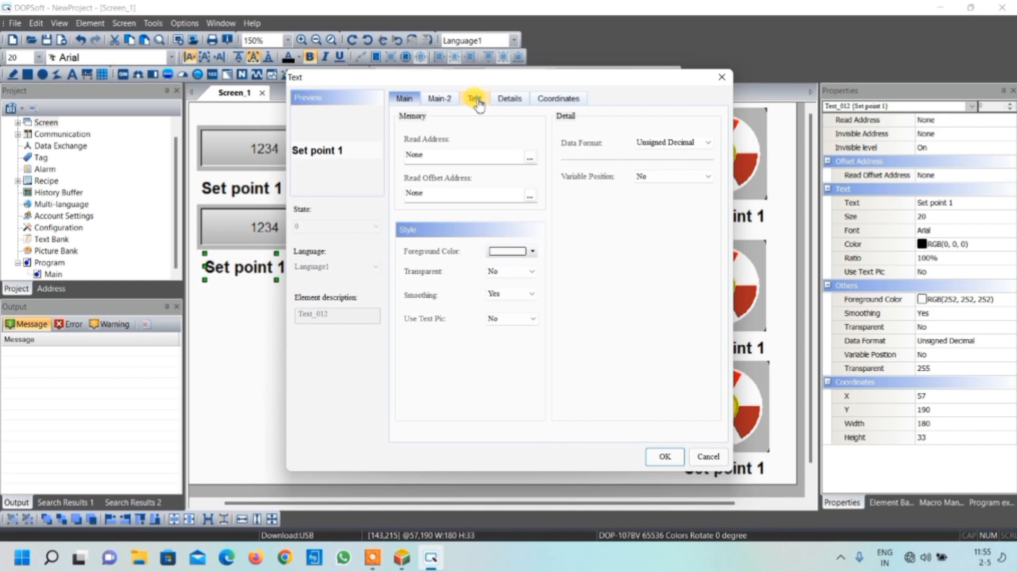
{"action": "left_click", "coordinate": [475, 99]}
{"action": "double_click", "coordinate": [465, 287]}
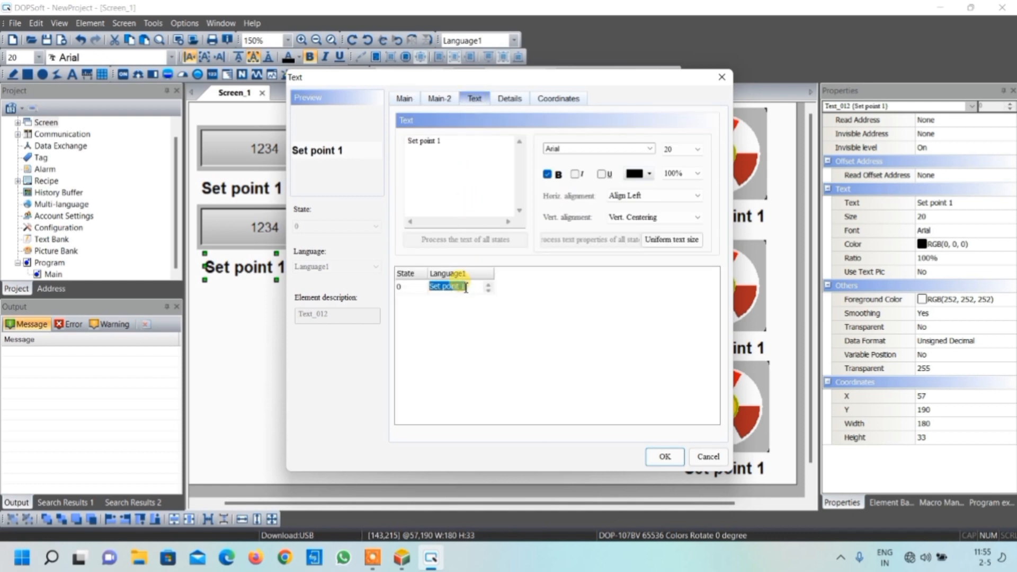
{"action": "type", "text": "Actual value o"}
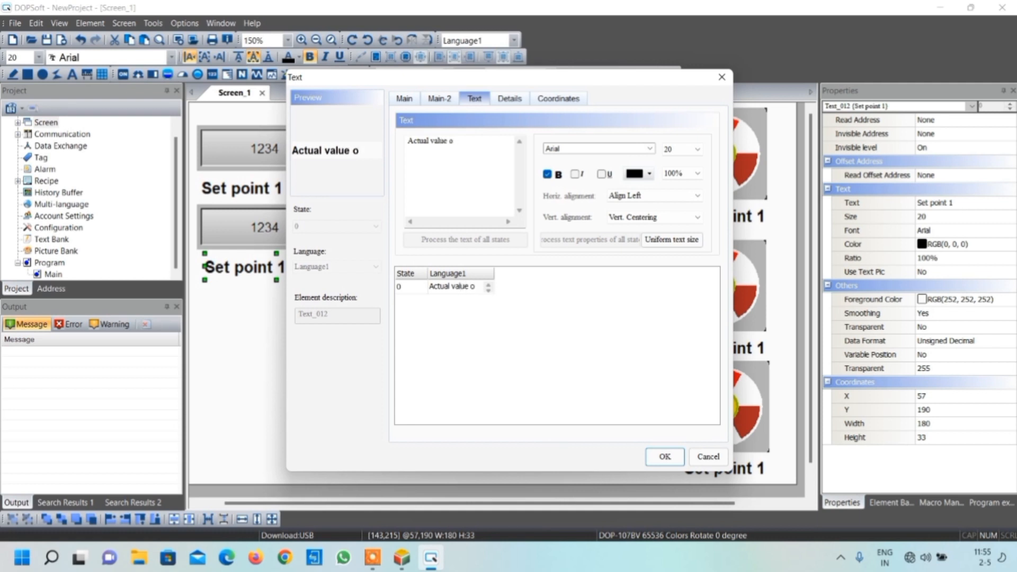
{"action": "key", "text": "Return"}
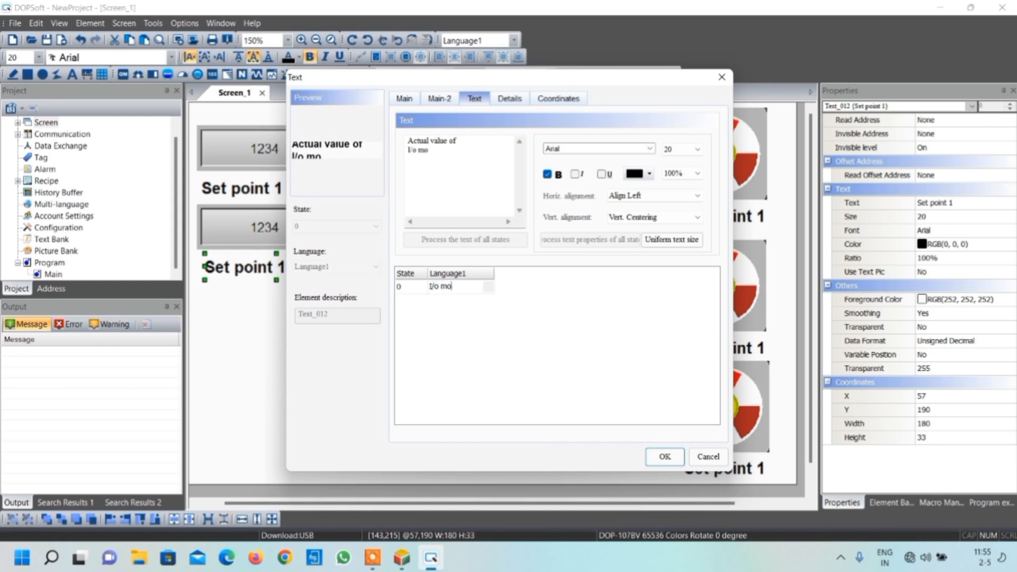
{"action": "left_click", "coordinate": [665, 456]}
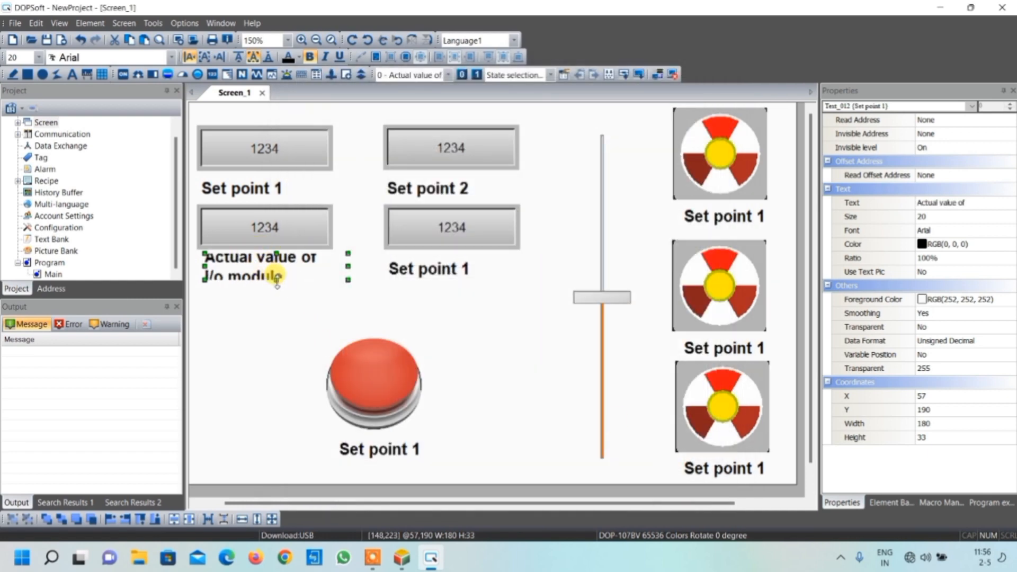
{"action": "left_click_drag", "start_coordinate": [276, 279], "coordinate": [278, 297]}
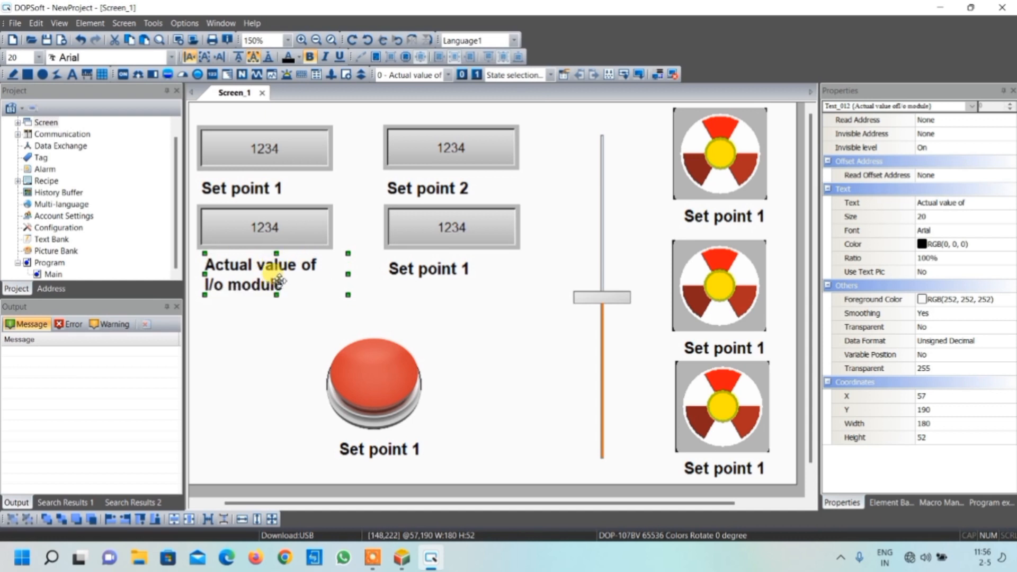
Replace the lower-right display's label with the two-line text "temprature in Celsius" and enlarge its height to about 51 pixels
{"action": "left_click", "coordinate": [449, 270]}
{"action": "double_click", "coordinate": [449, 270]}
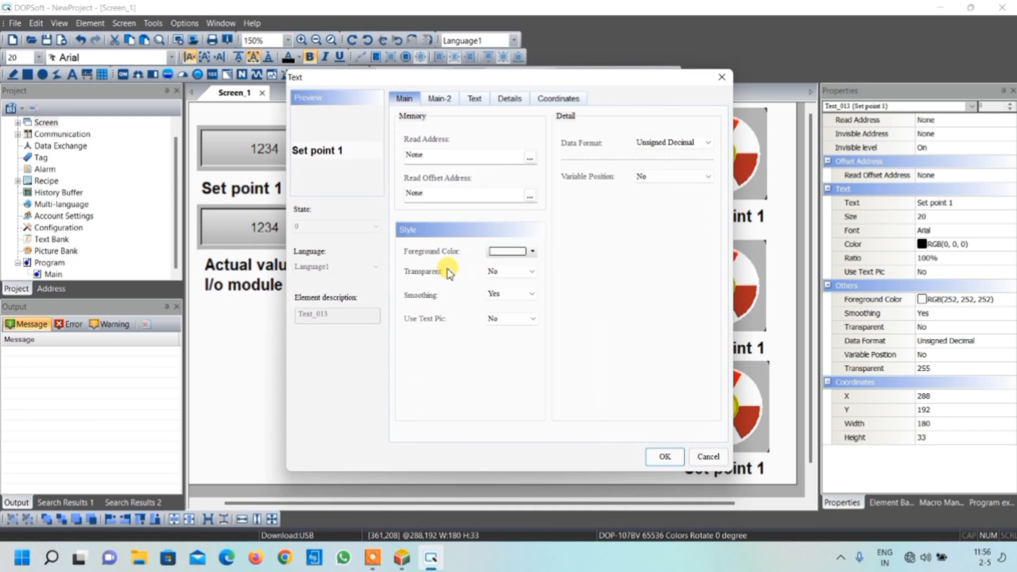
{"action": "left_click", "coordinate": [474, 99]}
{"action": "double_click", "coordinate": [469, 286]}
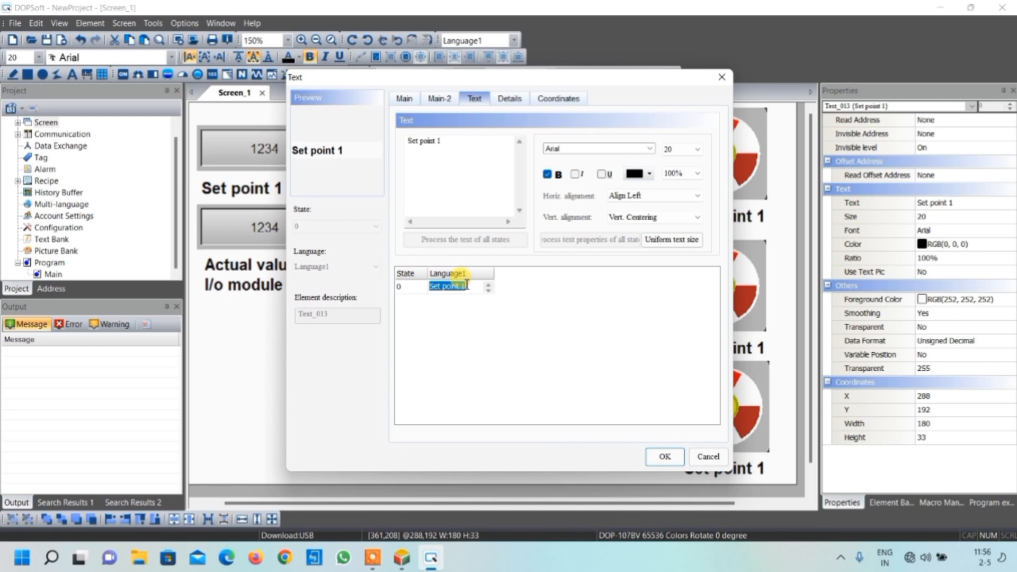
{"action": "type", "text": "temprature in"}
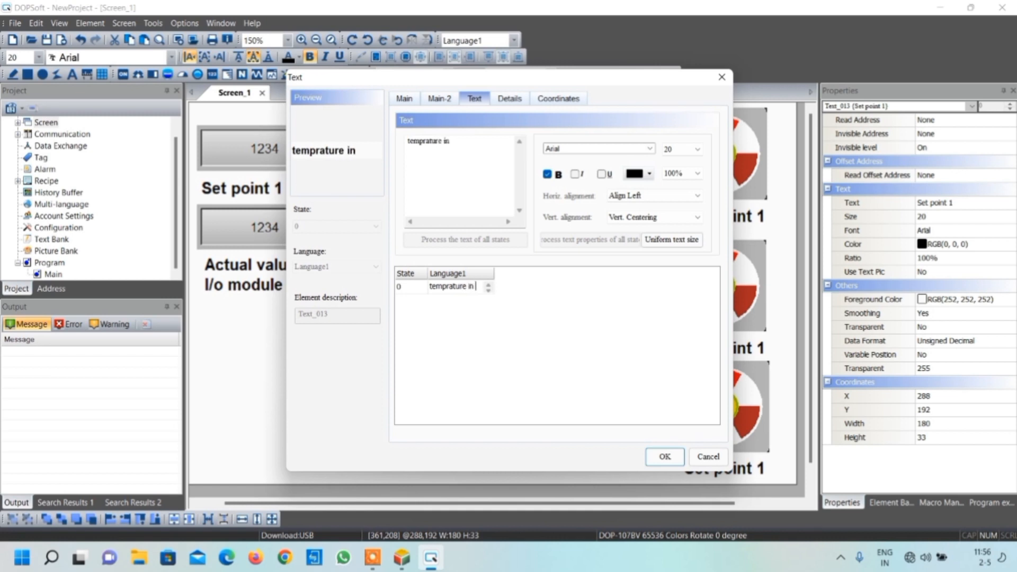
{"action": "key", "text": "Return"}
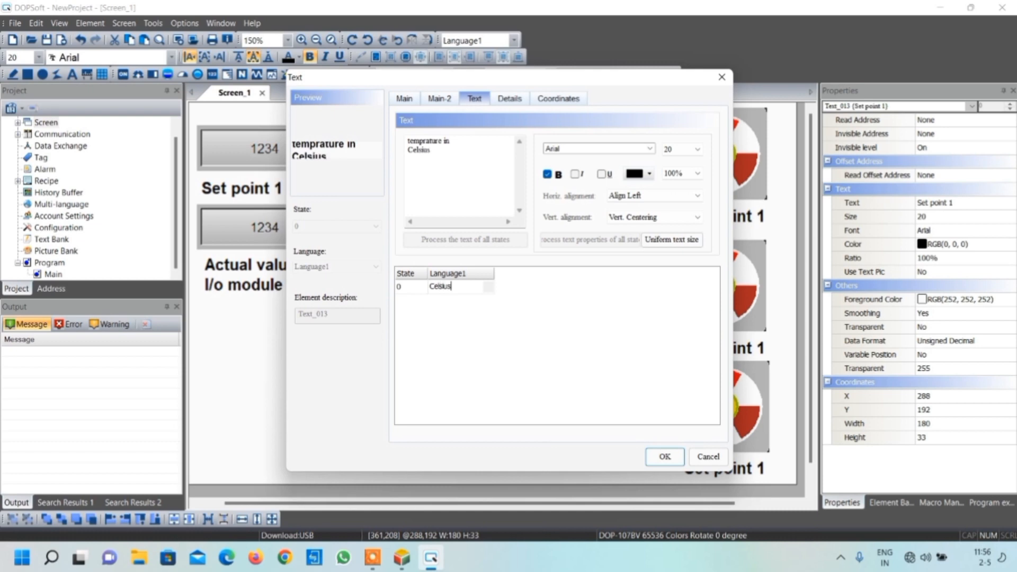
{"action": "left_click", "coordinate": [663, 456]}
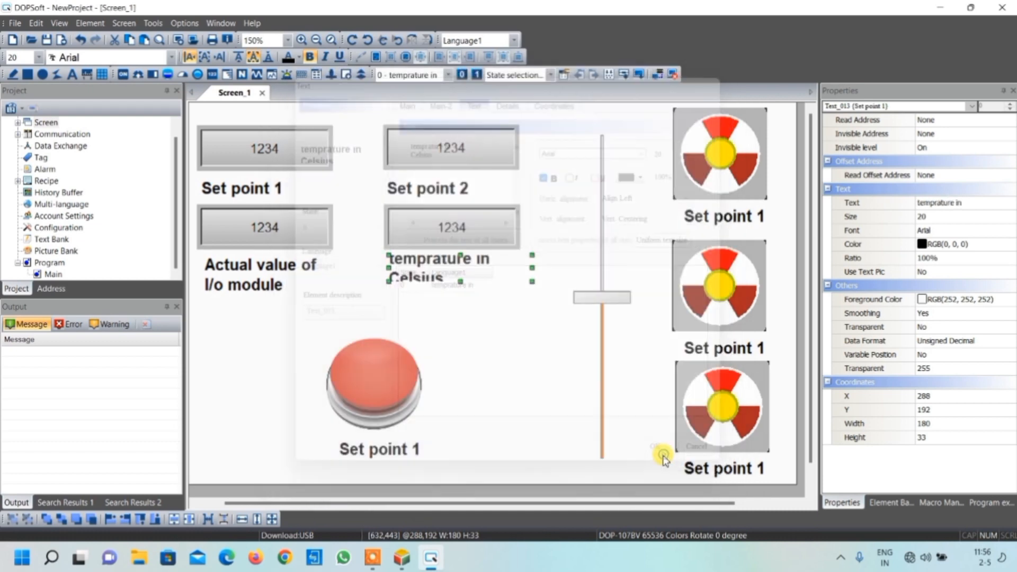
{"action": "left_click_drag", "start_coordinate": [460, 282], "coordinate": [462, 295]}
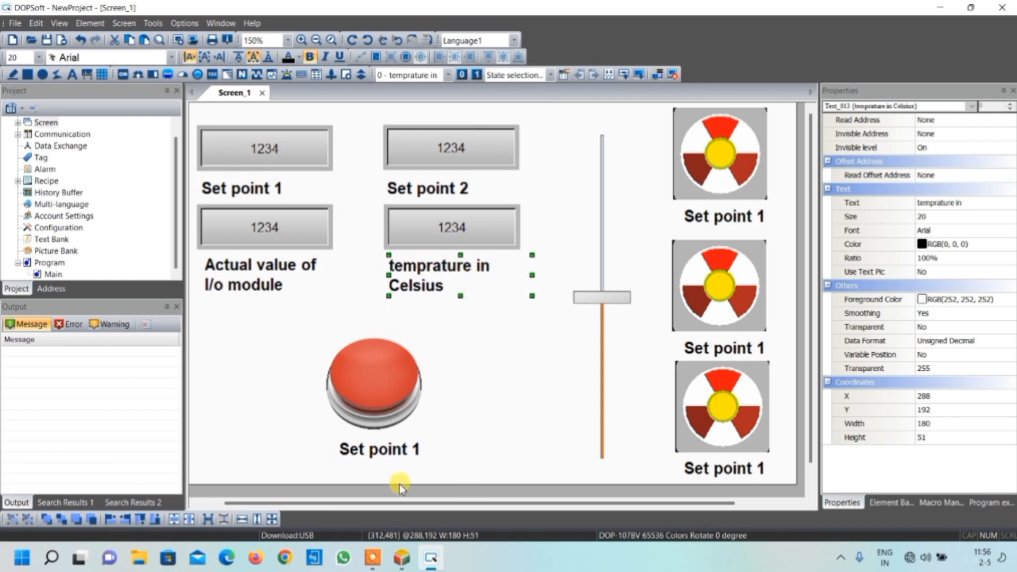
Change the text of the label below the red button to "Start/stop"
{"action": "double_click", "coordinate": [375, 452]}
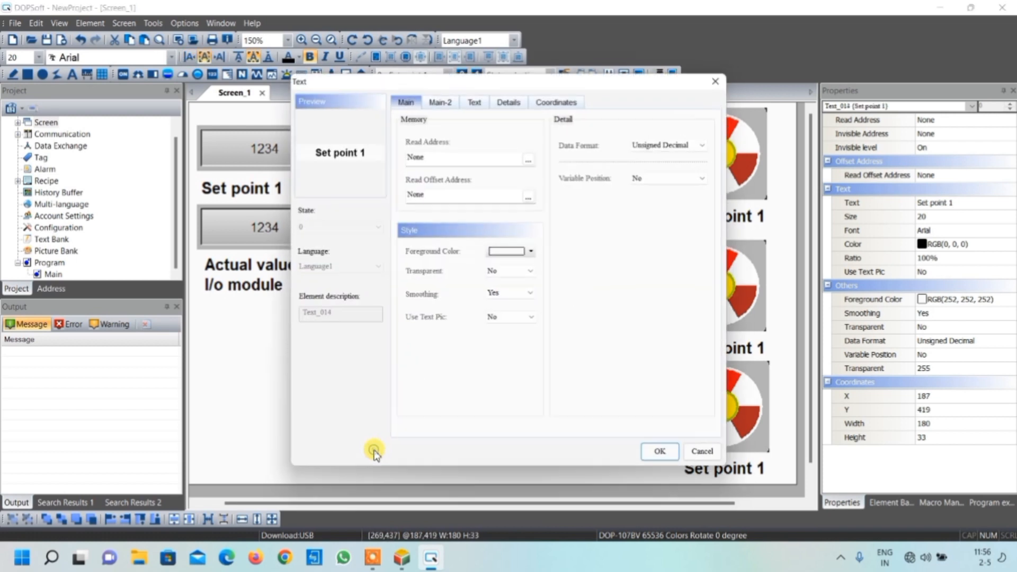
{"action": "left_click", "coordinate": [474, 98]}
{"action": "double_click", "coordinate": [459, 286]}
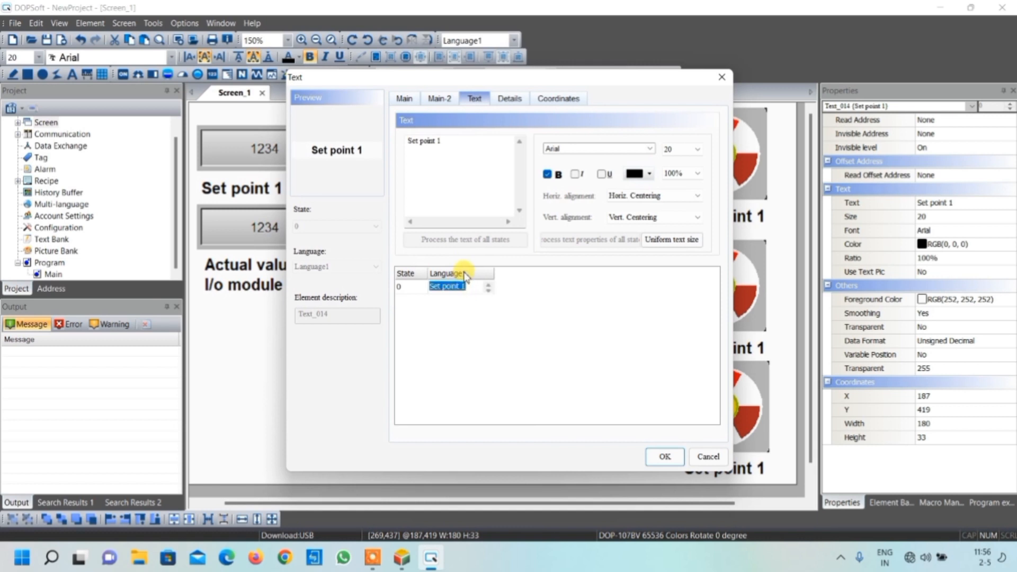
{"action": "type", "text": "Start"}
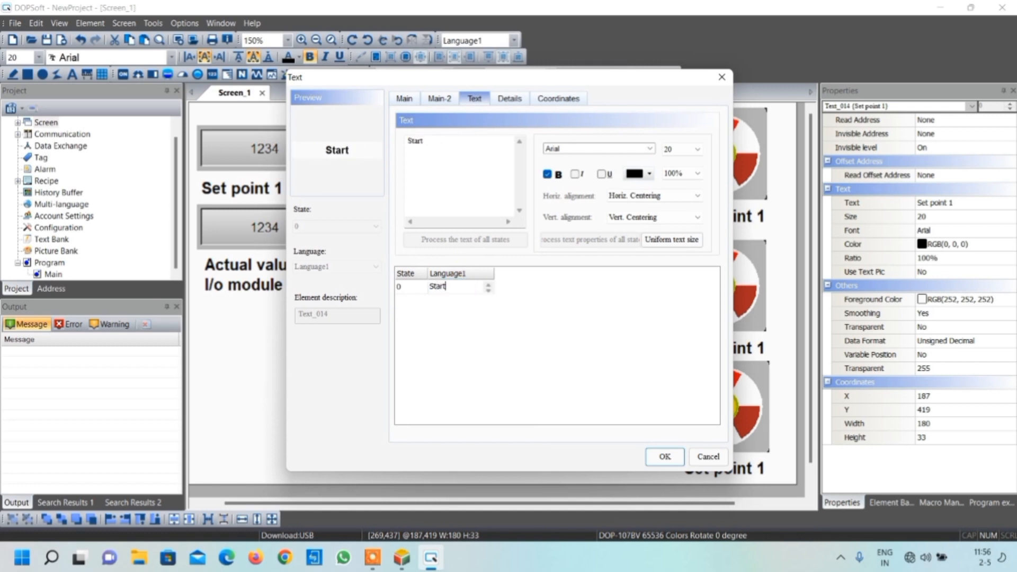
{"action": "type", "text": "/stopo"}
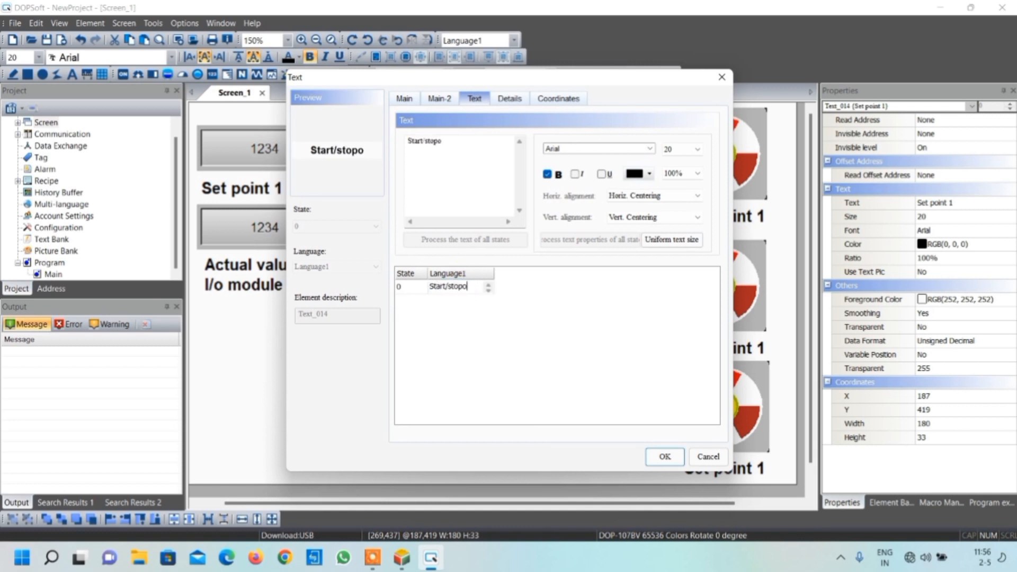
{"action": "key", "text": "BackSpace"}
{"action": "left_click", "coordinate": [665, 456]}
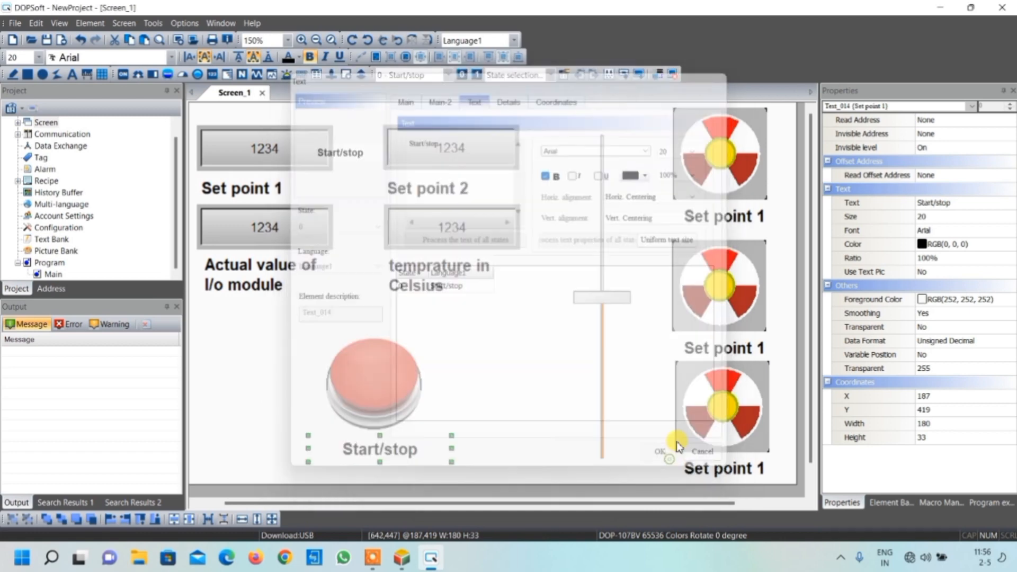
Change the text of the label below the uppermost fan to "Fan 1"
{"action": "left_click", "coordinate": [729, 214]}
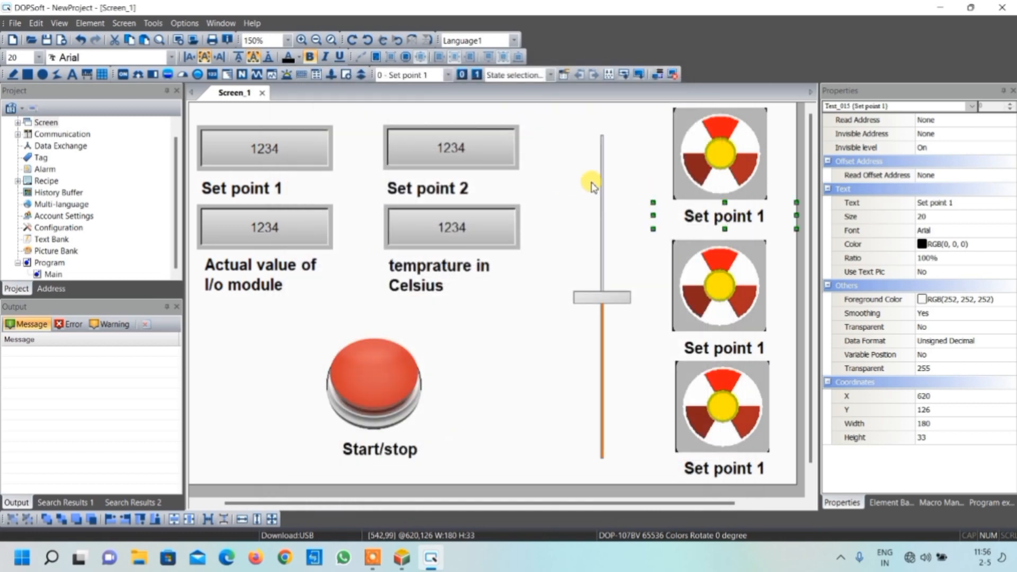
{"action": "double_click", "coordinate": [702, 217]}
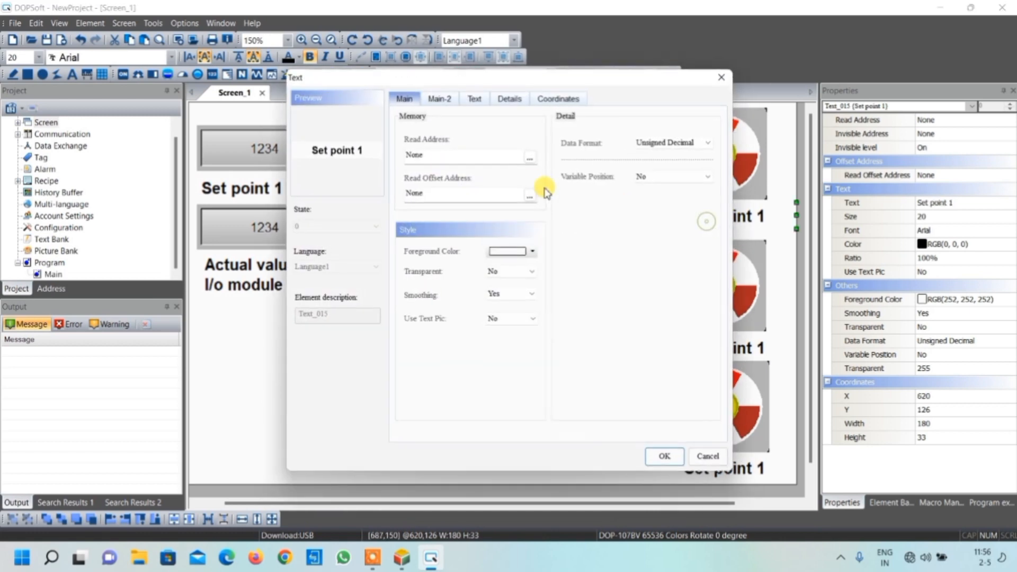
{"action": "left_click", "coordinate": [474, 99]}
{"action": "double_click", "coordinate": [469, 286]}
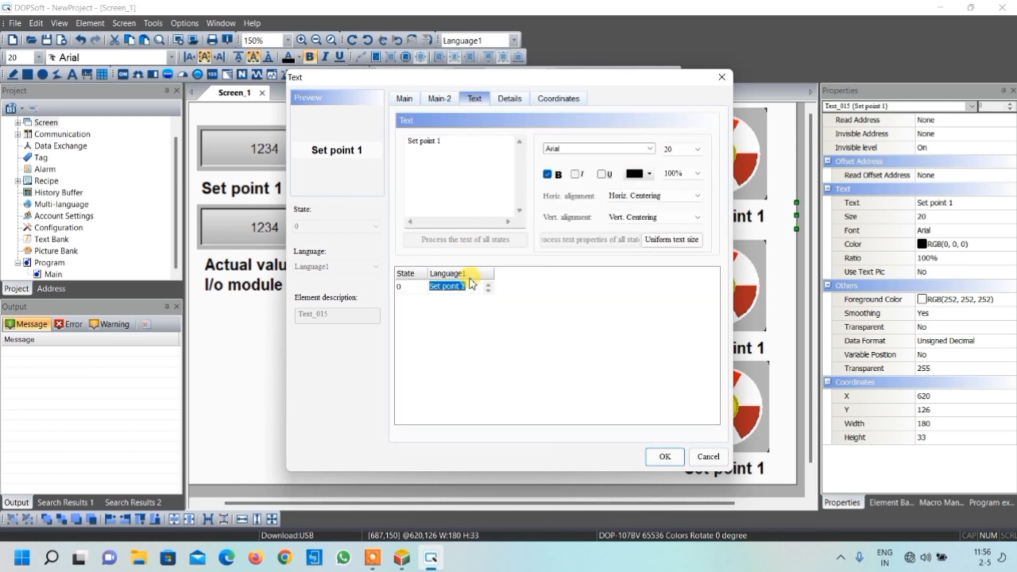
{"action": "type", "text": "Fan 21"}
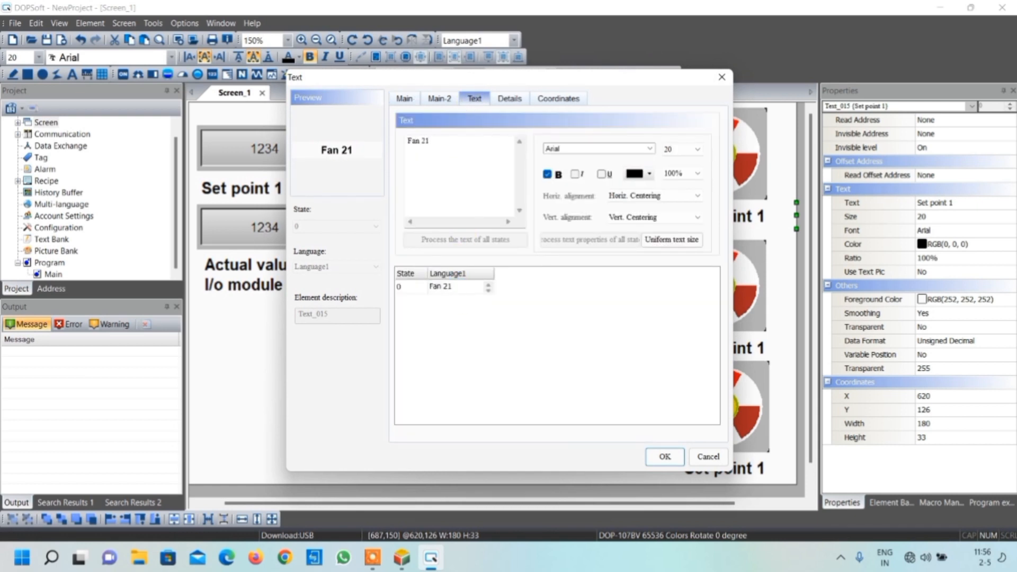
{"action": "key", "text": "BackSpace"}
{"action": "key", "text": "BackSpace"}
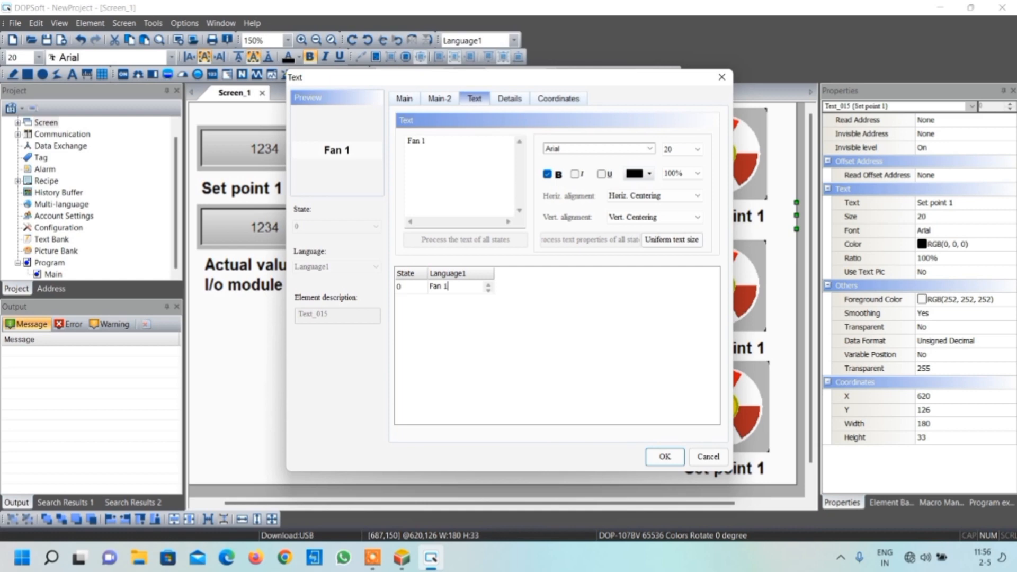
{"action": "left_click", "coordinate": [668, 456]}
Change the text of the label below the middle fan to "Fan 2"
{"action": "double_click", "coordinate": [717, 354]}
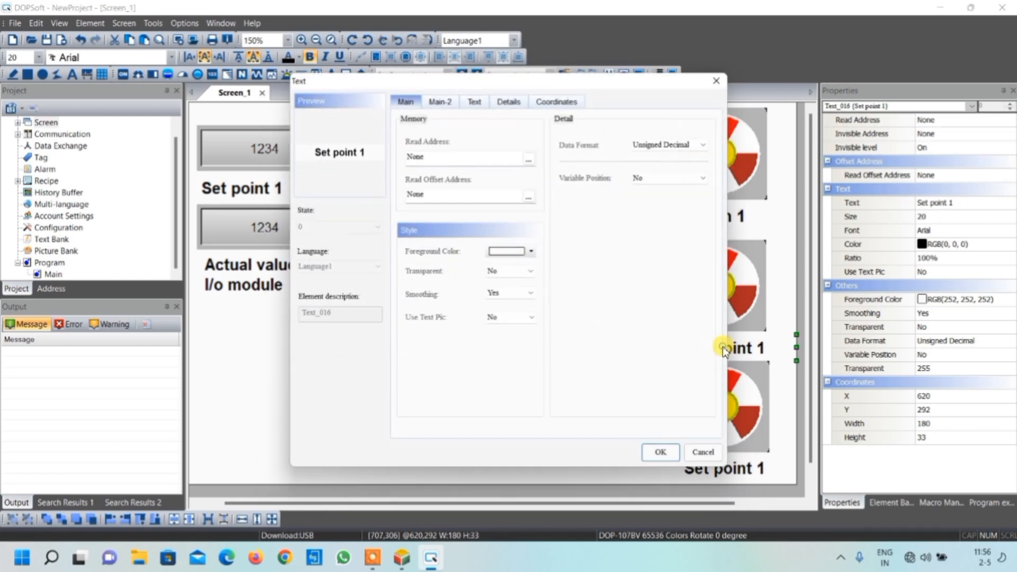
{"action": "left_click", "coordinate": [482, 106]}
{"action": "double_click", "coordinate": [461, 287]}
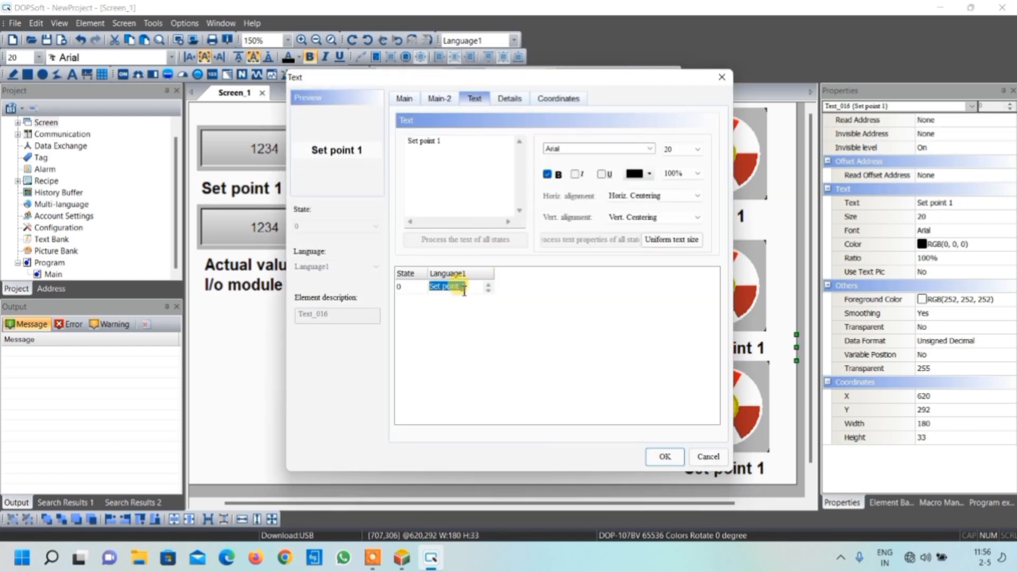
{"action": "type", "text": "Fan 2"}
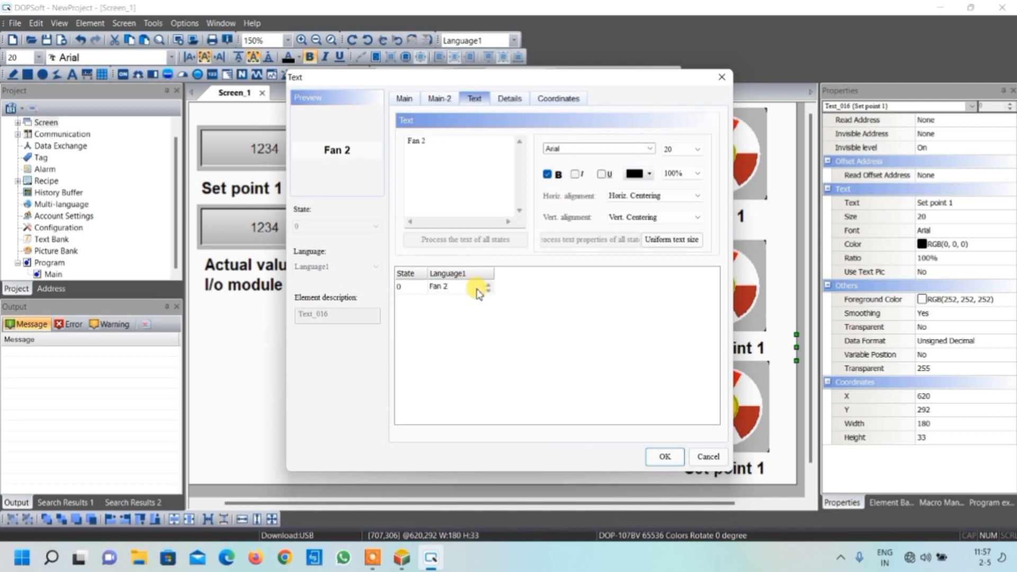
{"action": "left_click", "coordinate": [663, 457]}
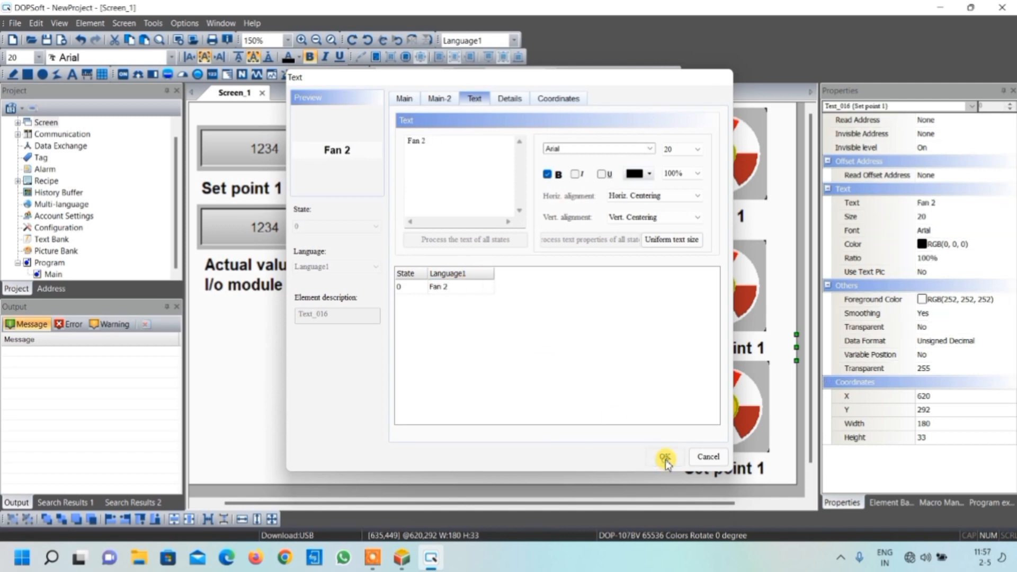
Change the text of the label below the lowest fan to "Fan 3"
{"action": "double_click", "coordinate": [715, 470]}
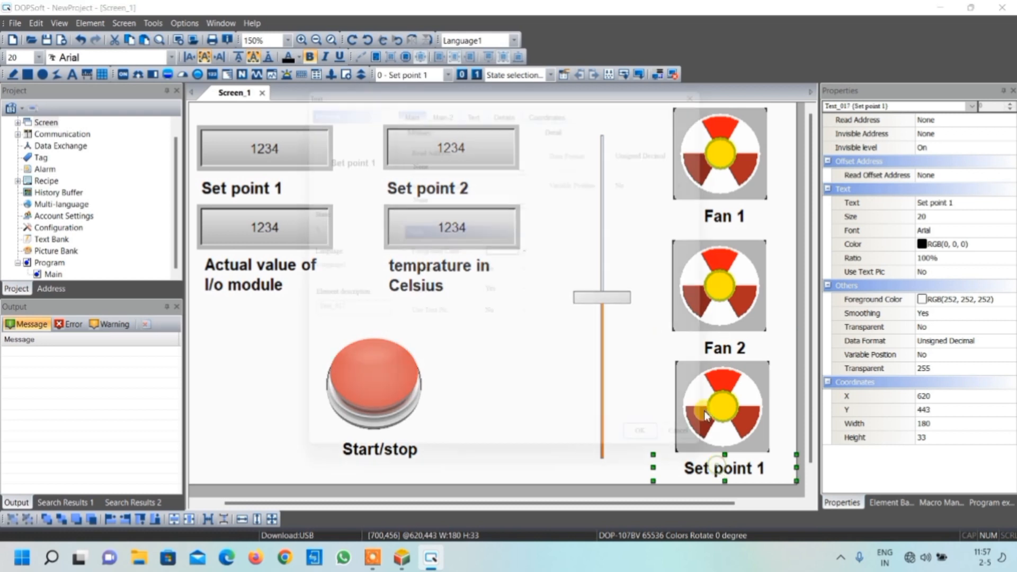
{"action": "left_click", "coordinate": [476, 99]}
{"action": "double_click", "coordinate": [450, 286]}
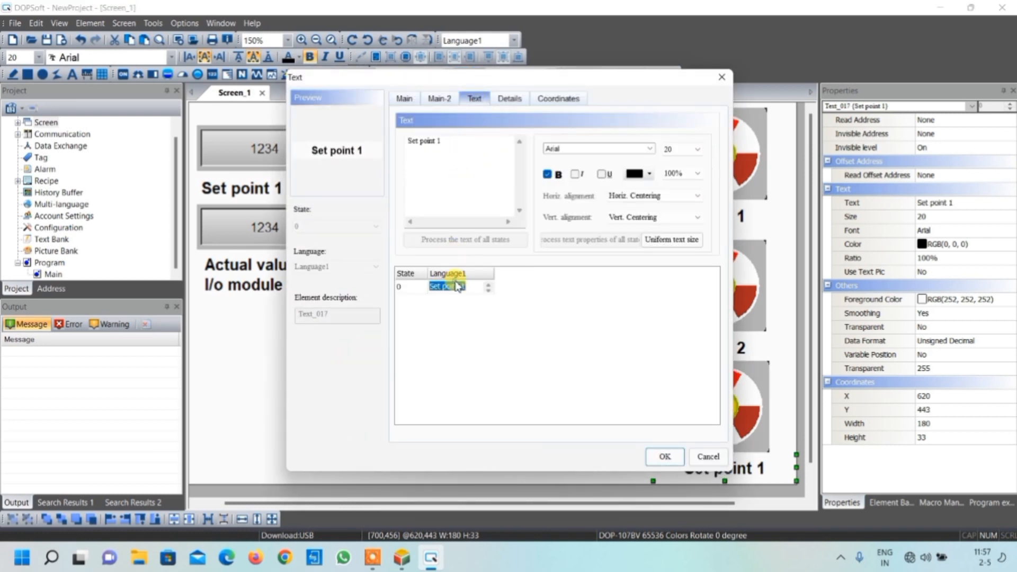
{"action": "type", "text": "Fan 3"}
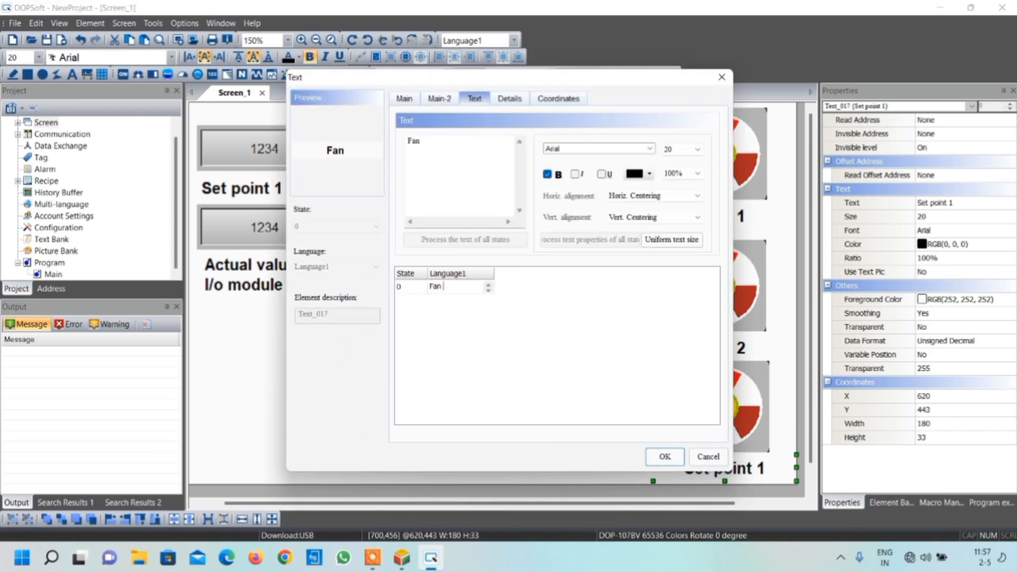
{"action": "left_click", "coordinate": [676, 456]}
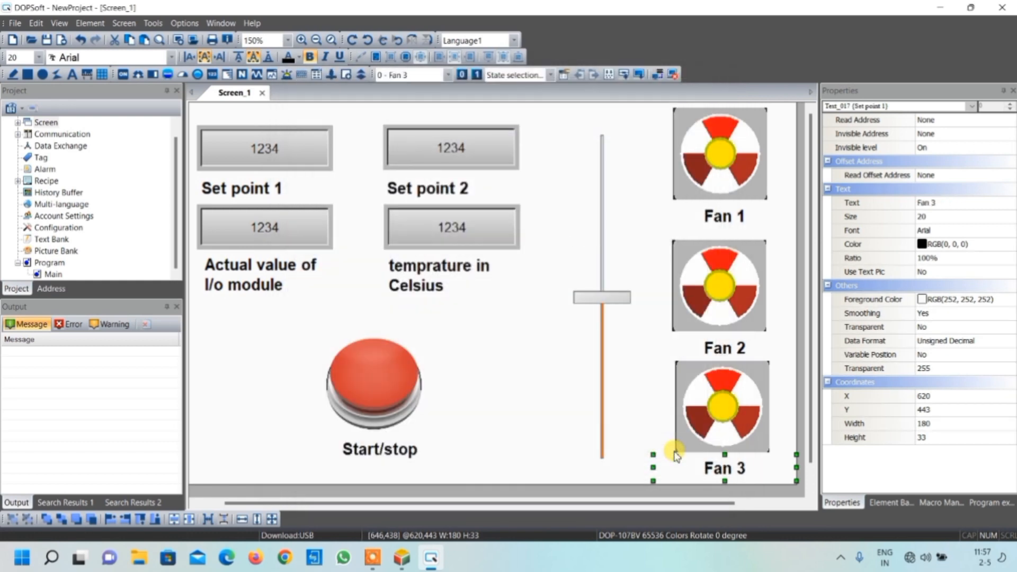
Shorten the vertical slider from its lower end to a height of about 367 pixels
{"action": "scroll", "coordinate": [681, 423], "scroll_direction": "down", "scroll_amount": 1}
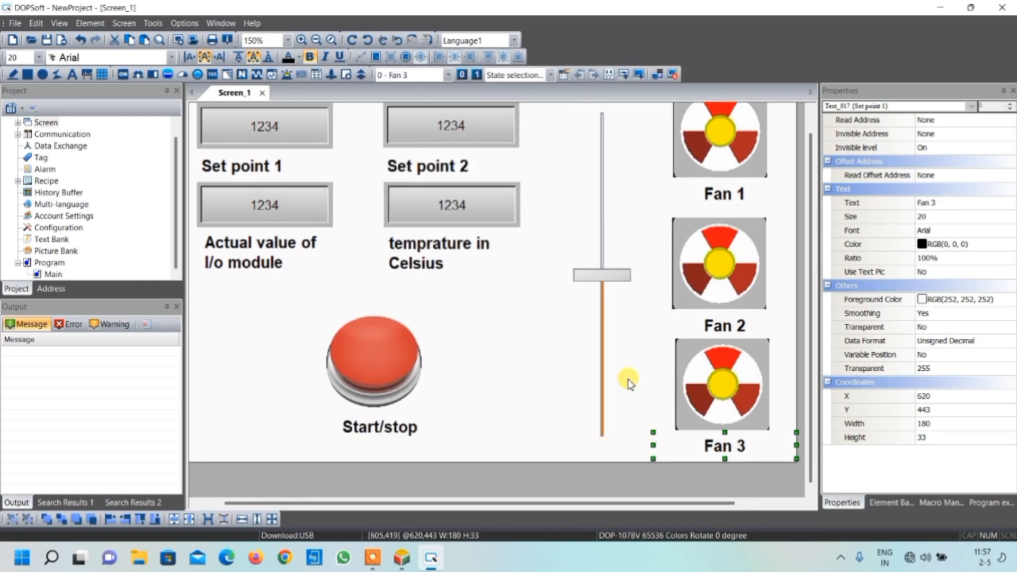
{"action": "left_click", "coordinate": [605, 314]}
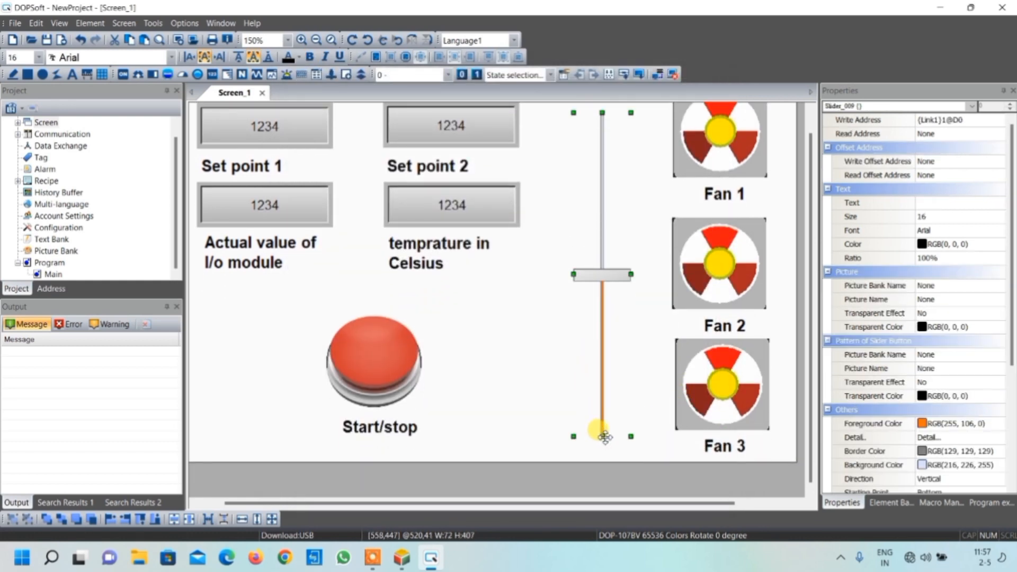
{"action": "left_click_drag", "start_coordinate": [603, 436], "coordinate": [602, 404]}
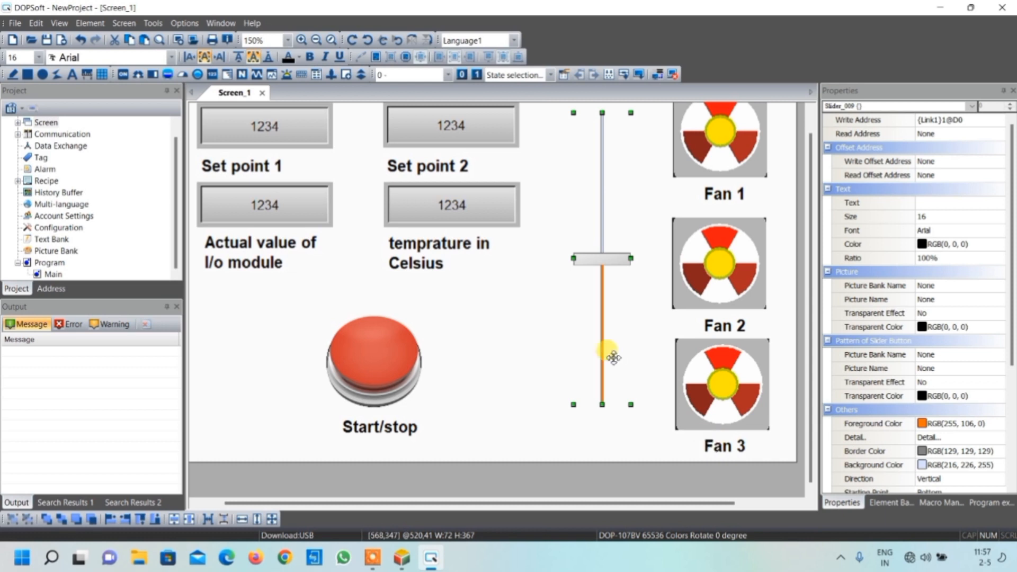
Duplicate the "Start/stop" label and place the copy centrally below the slider, at about X 465, Y 423
{"action": "left_click", "coordinate": [391, 444]}
{"action": "left_click", "coordinate": [405, 430]}
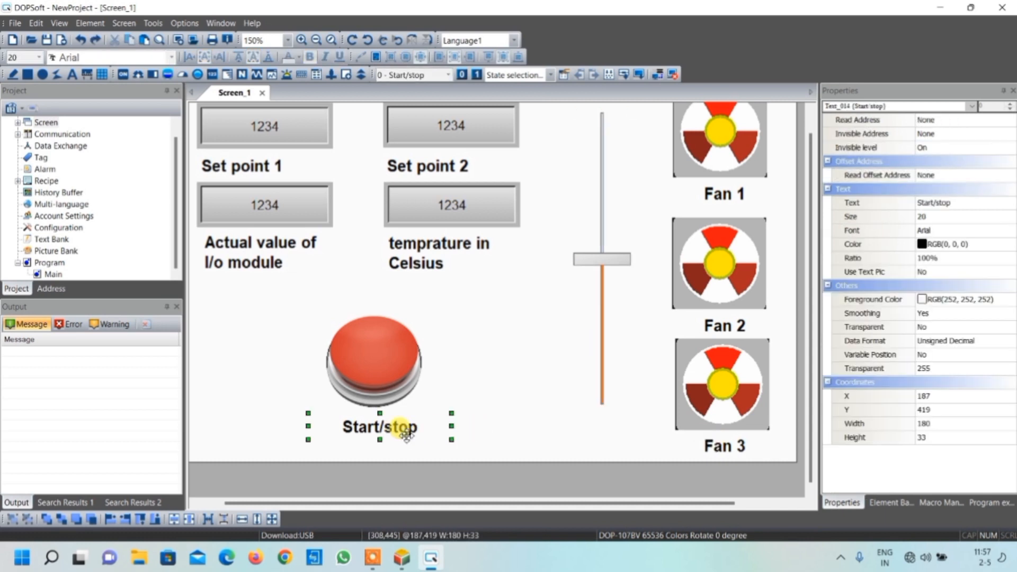
{"action": "key", "text": "ctrl+c"}
{"action": "key", "text": "ctrl+v"}
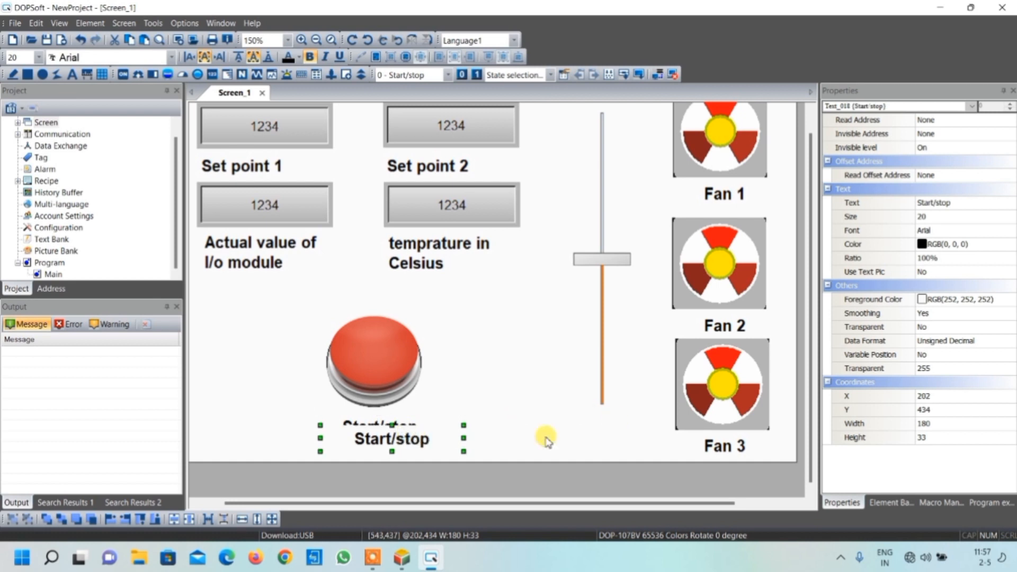
{"action": "left_click_drag", "start_coordinate": [415, 437], "coordinate": [610, 435]}
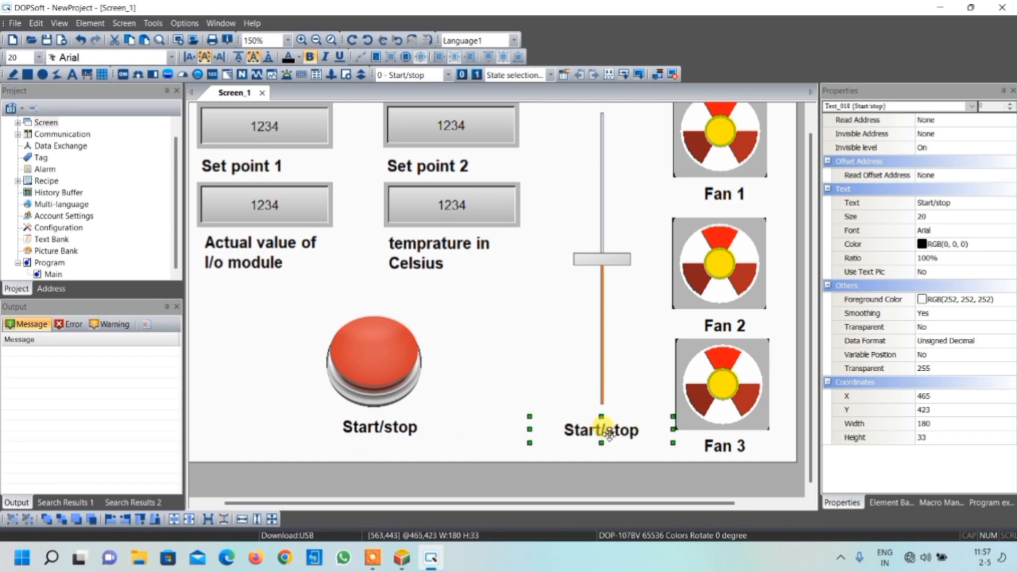
Change the text of the label below the slider to "Analog sensor" and deselect it
{"action": "double_click", "coordinate": [609, 434]}
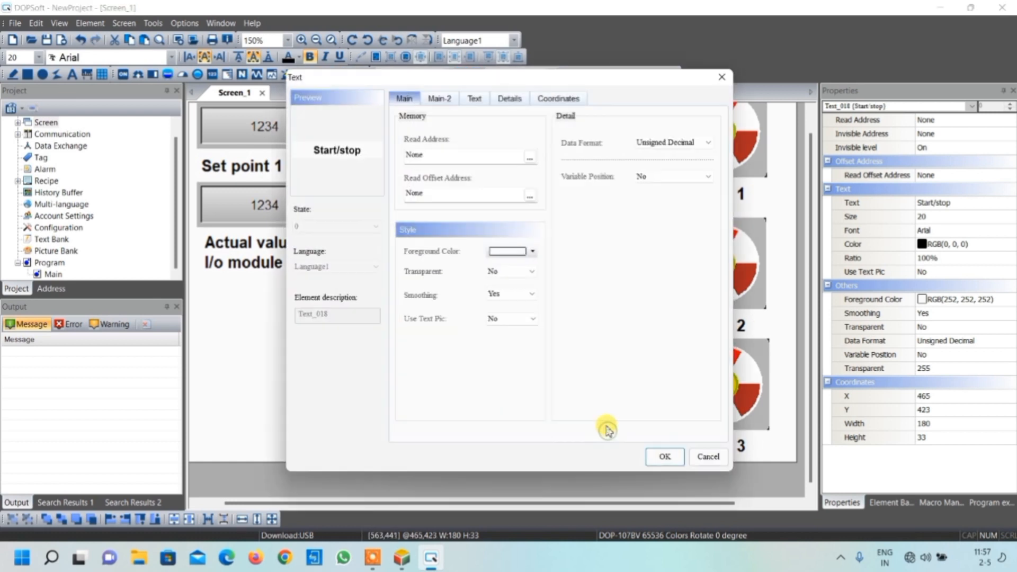
{"action": "left_click", "coordinate": [474, 98]}
{"action": "double_click", "coordinate": [458, 289]}
{"action": "type", "text": "A"}
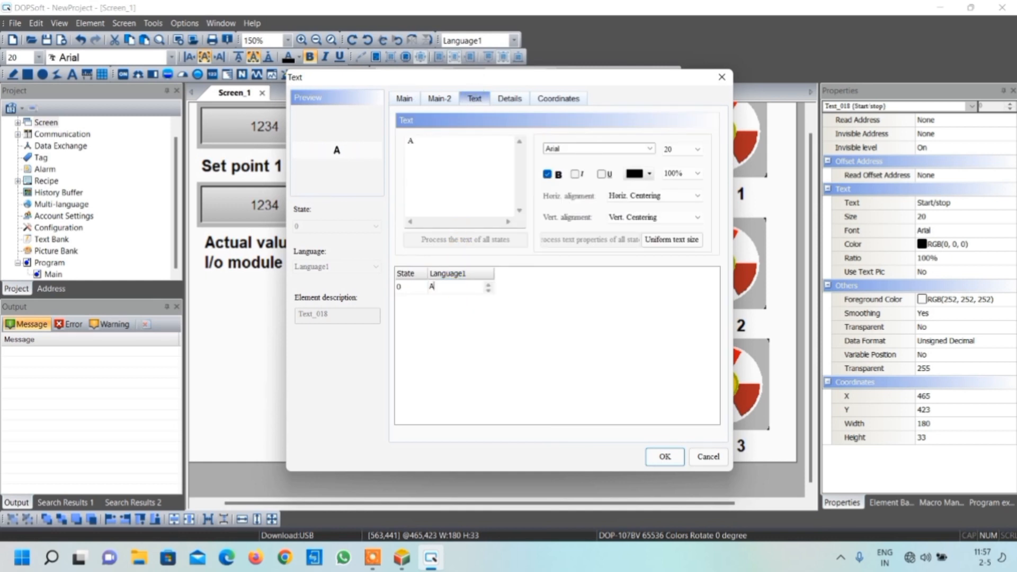
{"action": "type", "text": "nalog sensor"}
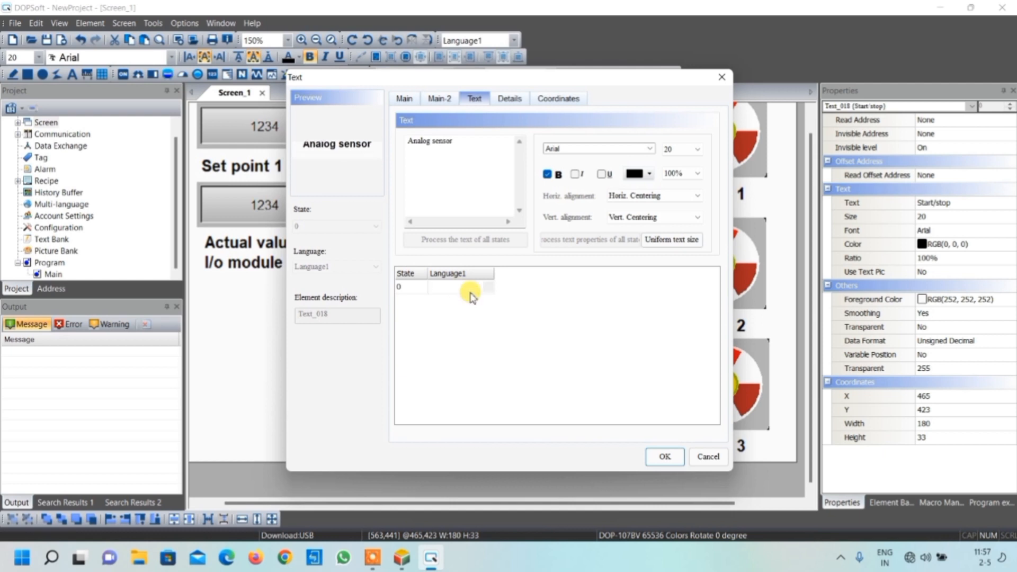
{"action": "left_click", "coordinate": [662, 455]}
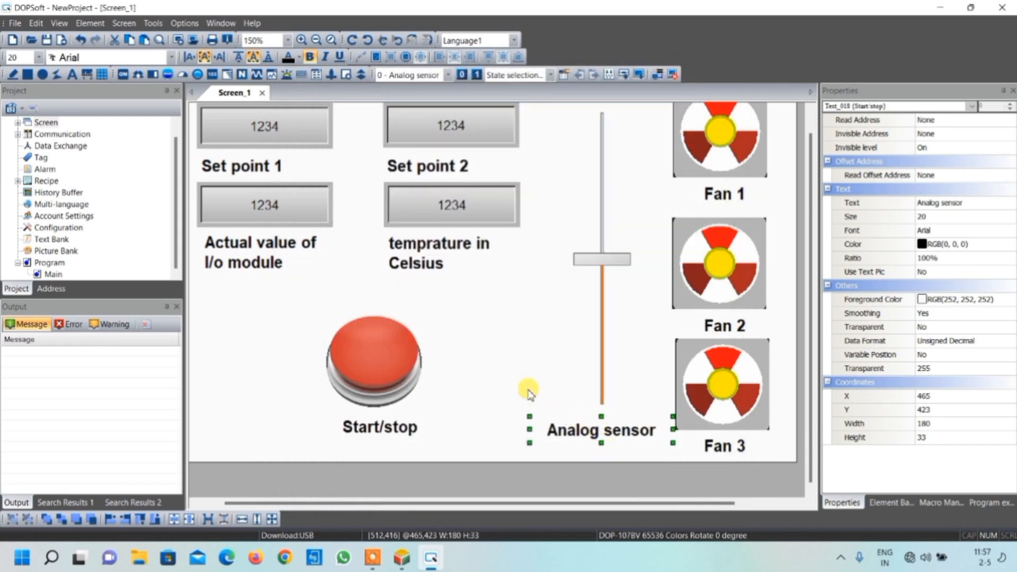
{"action": "left_click", "coordinate": [523, 385]}
{"action": "scroll", "coordinate": [523, 371], "scroll_direction": "up", "scroll_amount": 1}
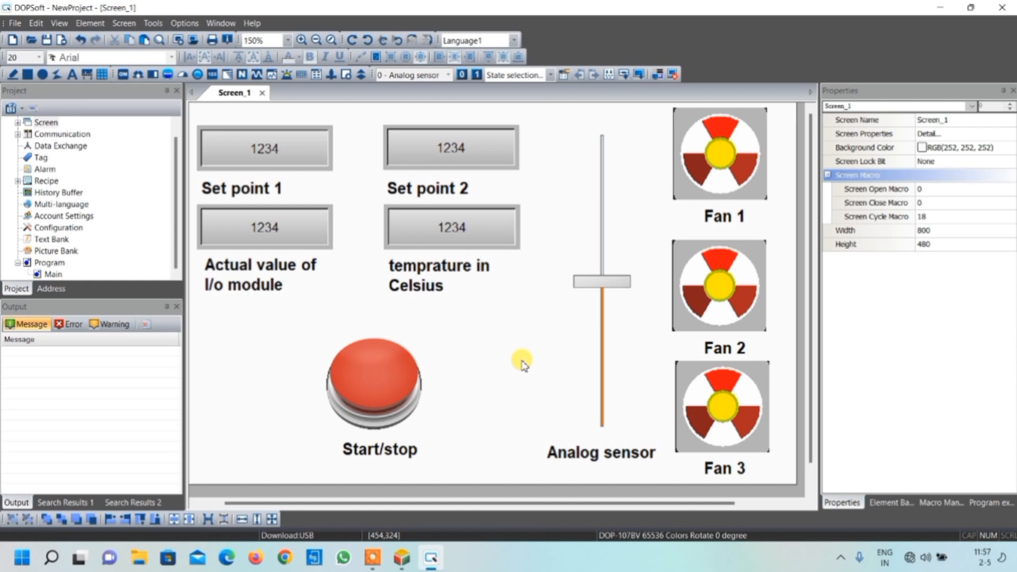
Switch to the OnOff_fans program in ISPSoft and check the state of the "my plc" simulator driver in COMMGR
{"action": "left_click", "coordinate": [404, 558]}
{"action": "scroll", "coordinate": [406, 315], "scroll_direction": "up", "scroll_amount": 10}
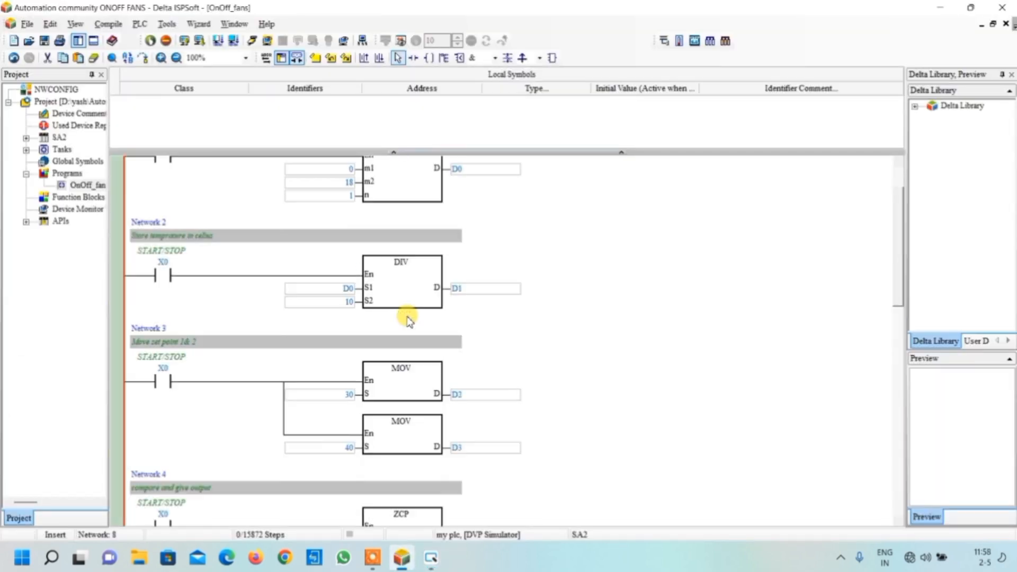
{"action": "scroll", "coordinate": [406, 318], "scroll_direction": "up", "scroll_amount": 2}
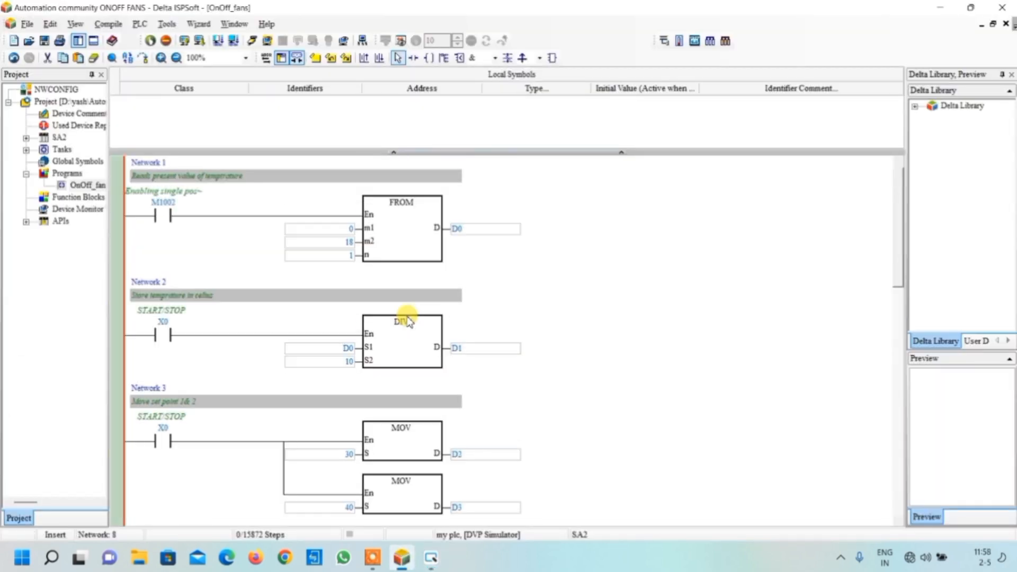
{"action": "left_click", "coordinate": [841, 558]}
{"action": "right_click", "coordinate": [841, 493]}
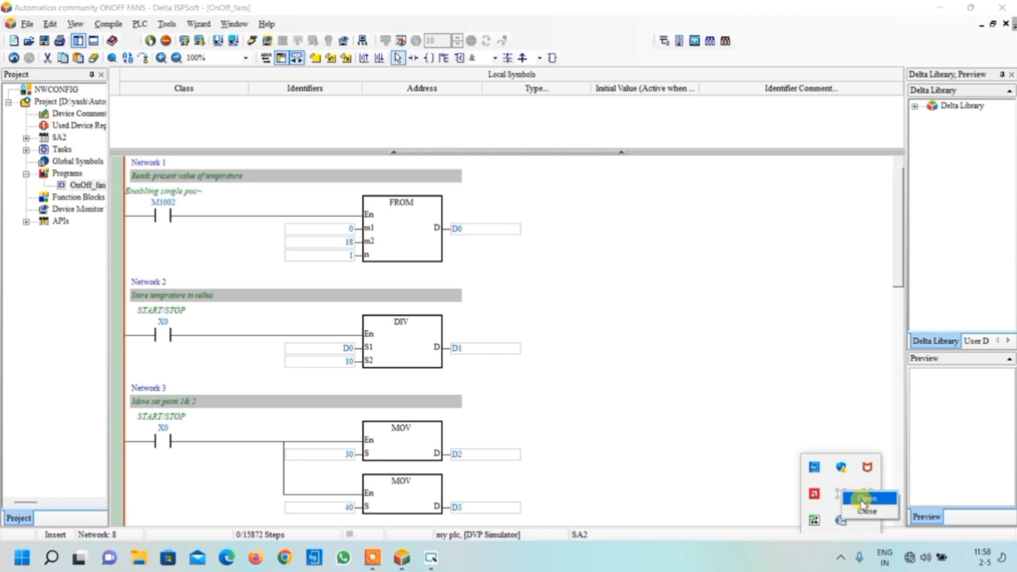
{"action": "left_click", "coordinate": [862, 500]}
{"action": "left_click", "coordinate": [495, 222]}
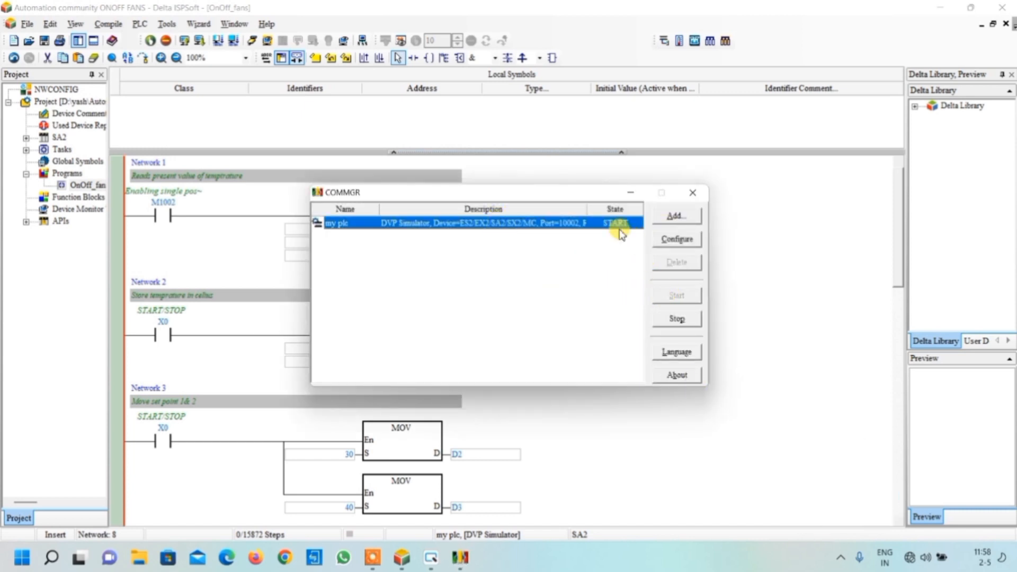
{"action": "left_click", "coordinate": [692, 193]}
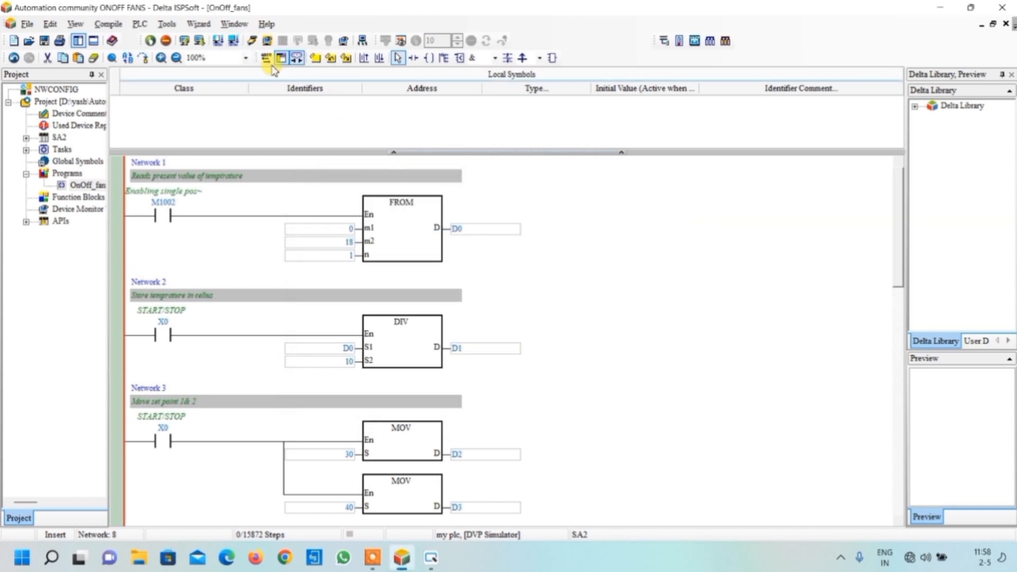
Compile the OnOff_fans program and download its object code and comments to the simulated PLC
{"action": "left_click", "coordinate": [234, 41]}
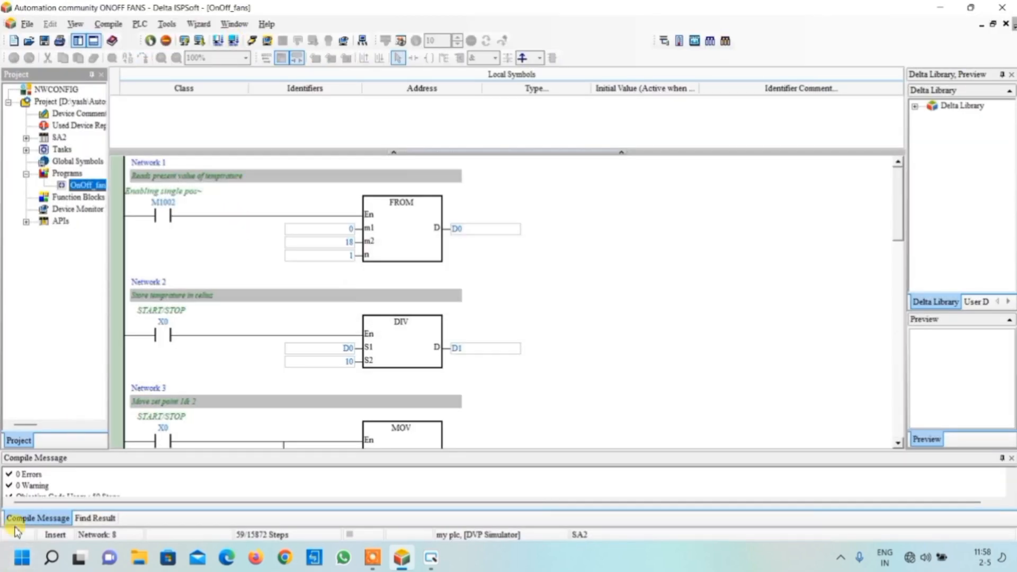
{"action": "left_click", "coordinate": [201, 46]}
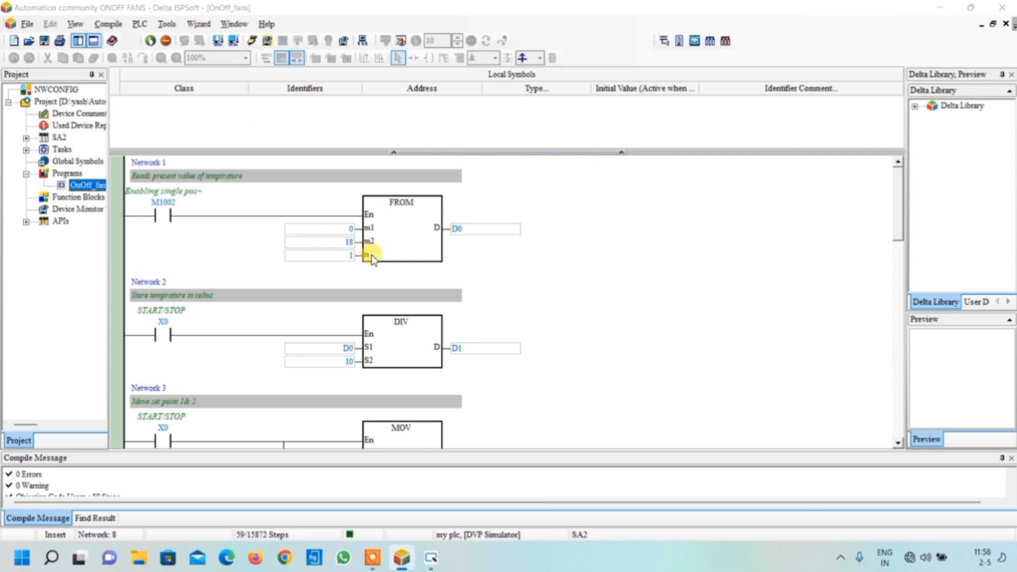
{"action": "left_click", "coordinate": [639, 401]}
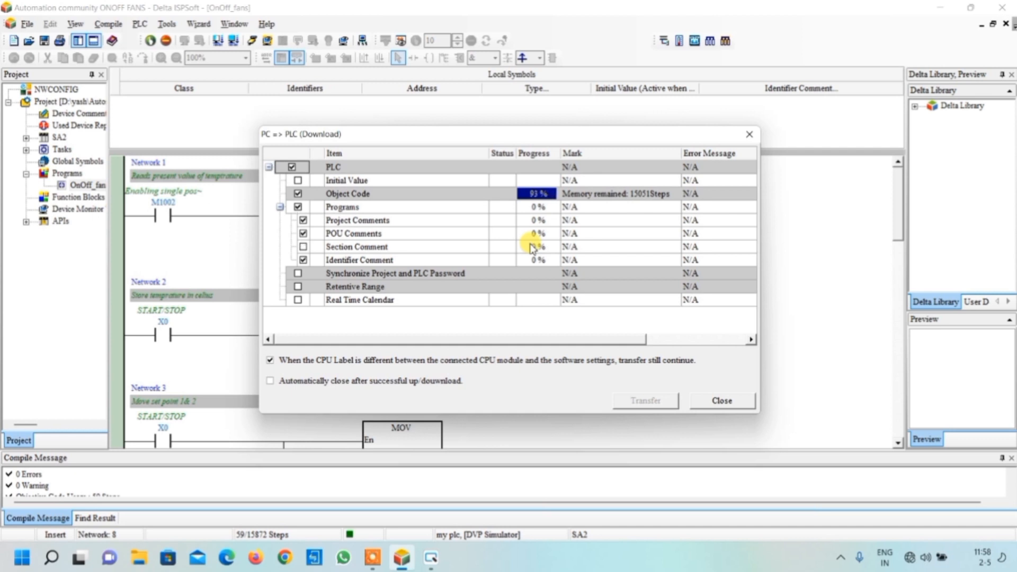
{"action": "left_click", "coordinate": [726, 401]}
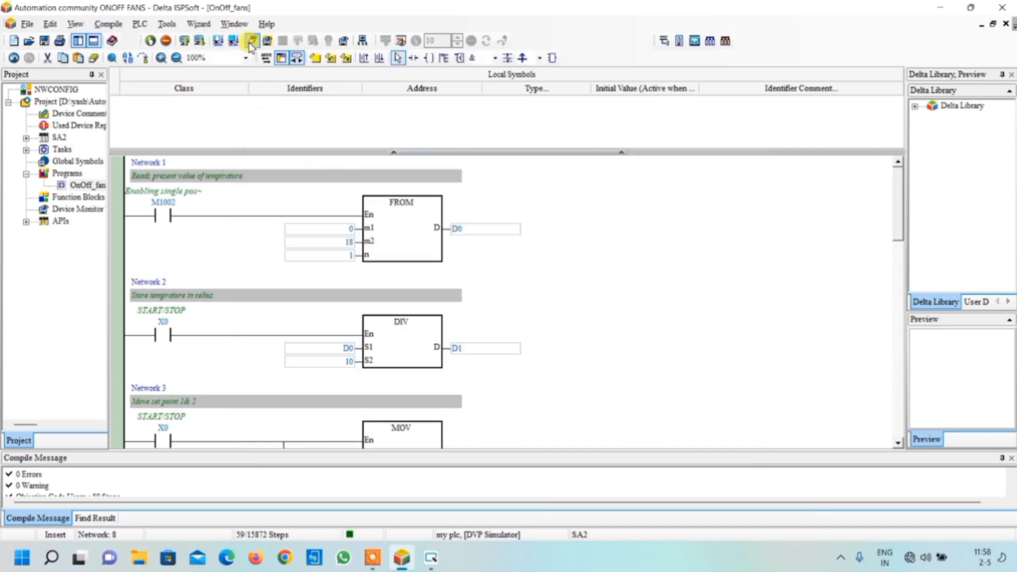
Start online monitoring, enable Set MPU X On/Off and put the simulated PLC into Run mode
{"action": "left_click", "coordinate": [252, 41]}
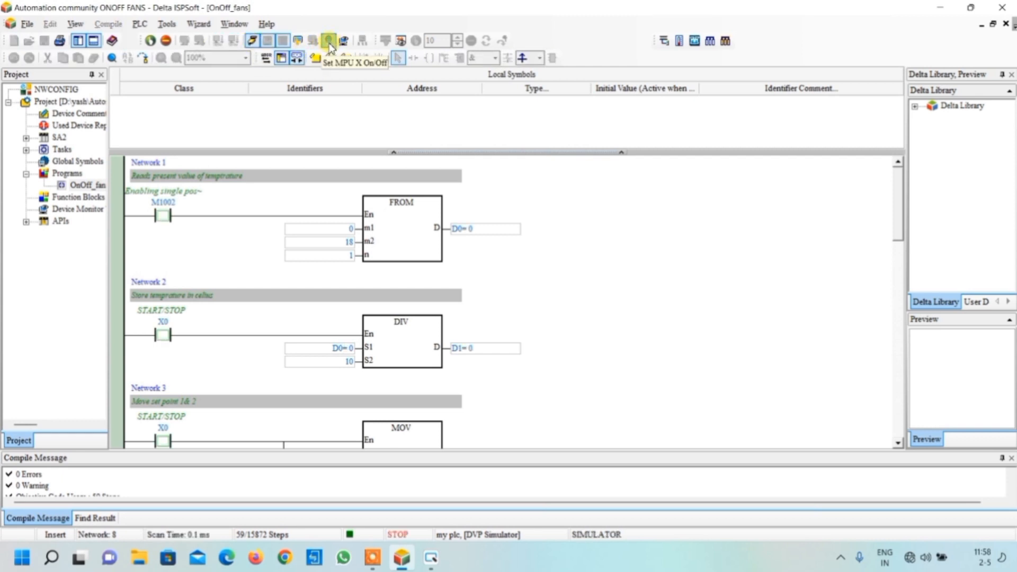
{"action": "left_click", "coordinate": [328, 43]}
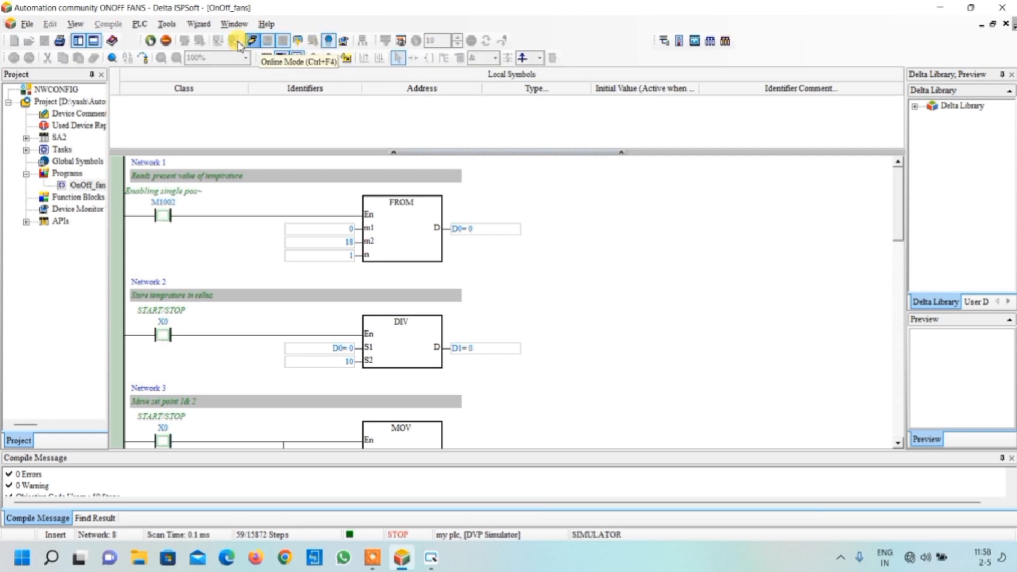
{"action": "left_click", "coordinate": [151, 42]}
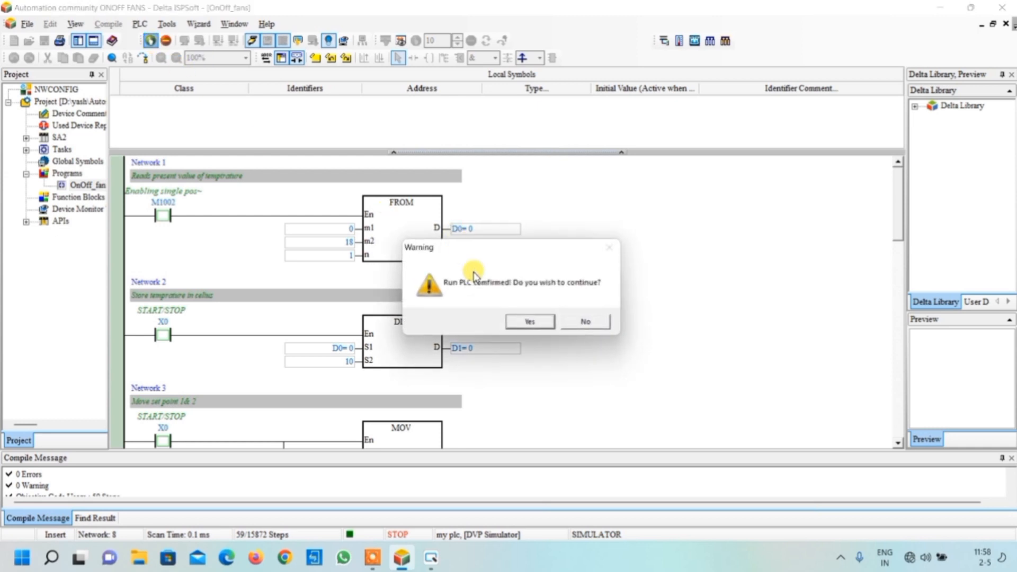
{"action": "left_click", "coordinate": [528, 323]}
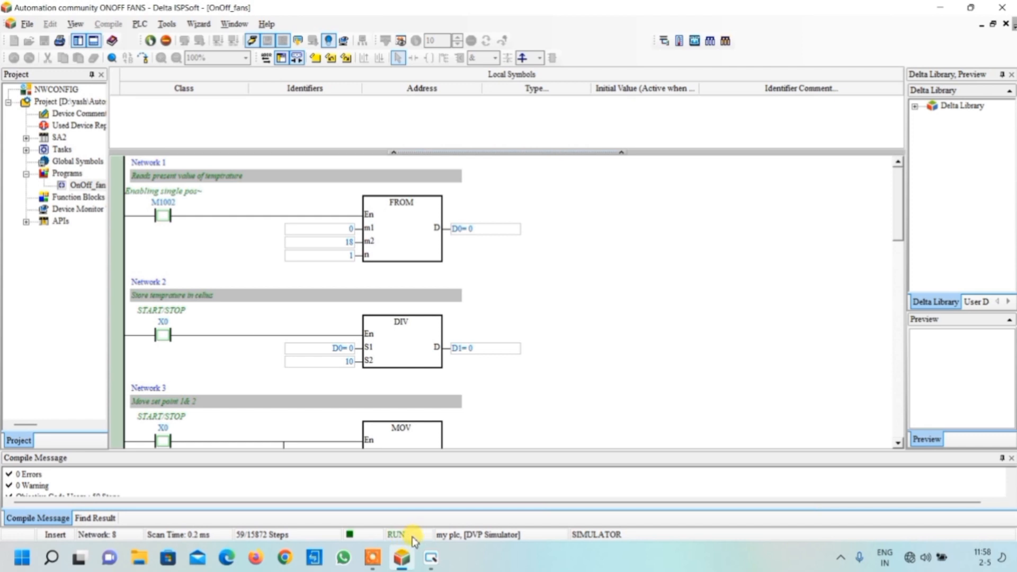
Switch to DOPSoft, launch the off-line simulation of Screen_1 and move the emulator window clear of the ladder networks
{"action": "mouse_move", "coordinate": [432, 566]}
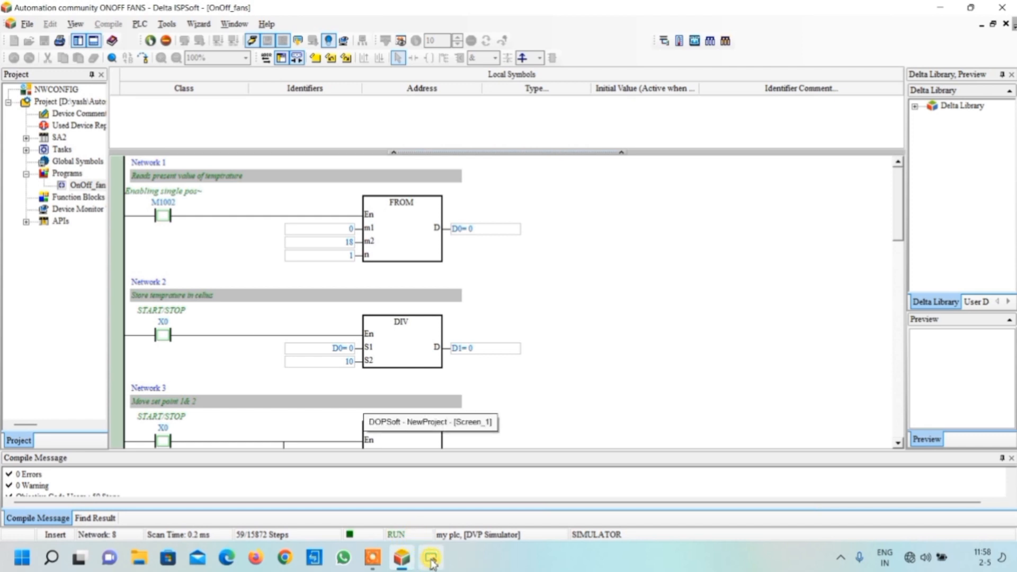
{"action": "left_click", "coordinate": [432, 561]}
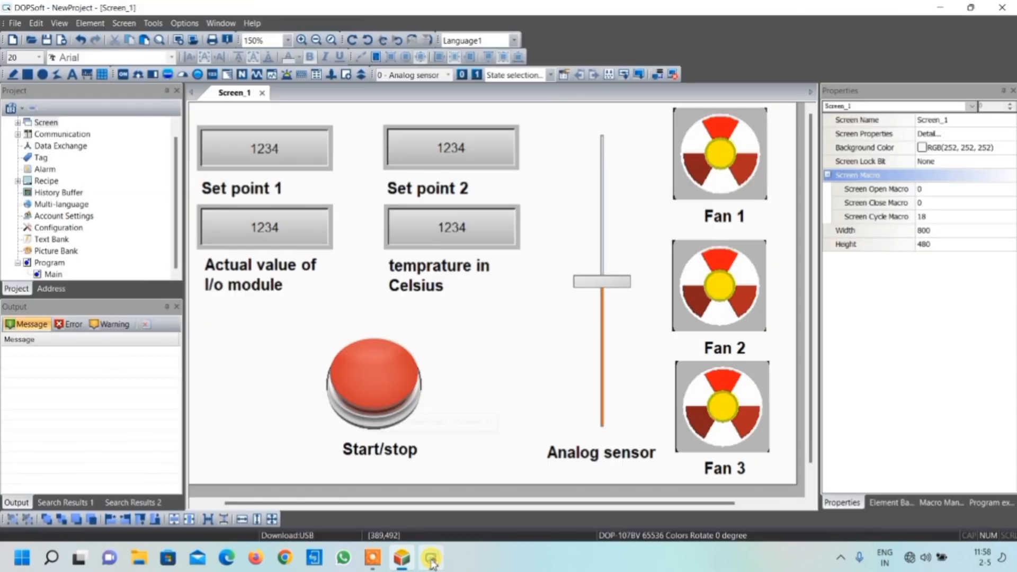
{"action": "left_click", "coordinate": [674, 75]}
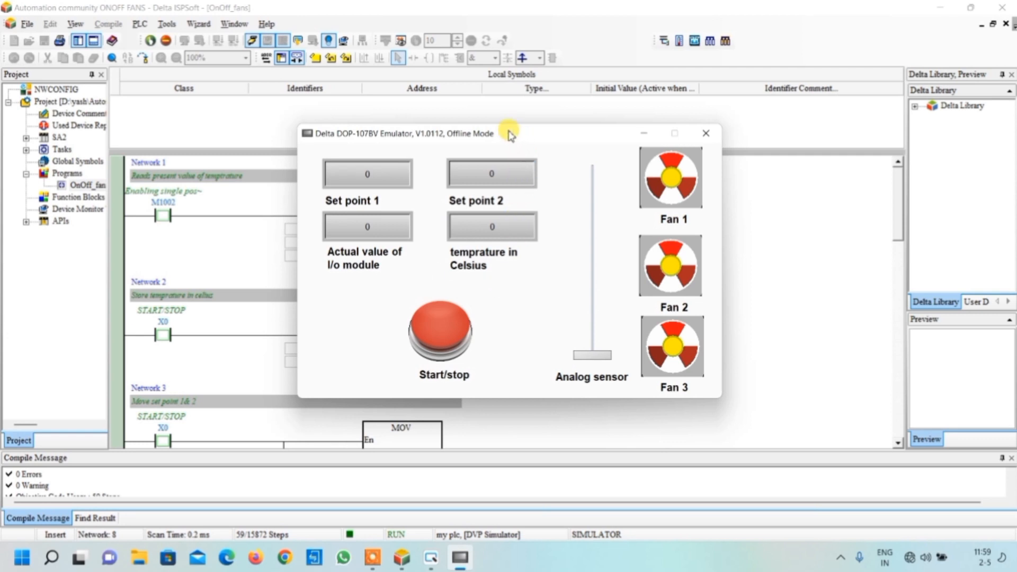
{"action": "left_click_drag", "start_coordinate": [509, 134], "coordinate": [747, 135]}
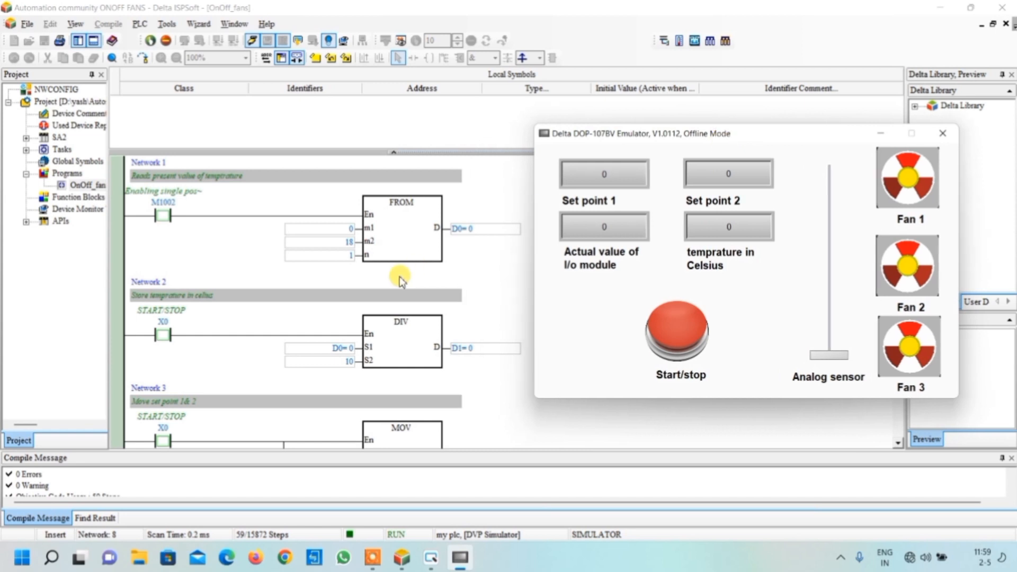
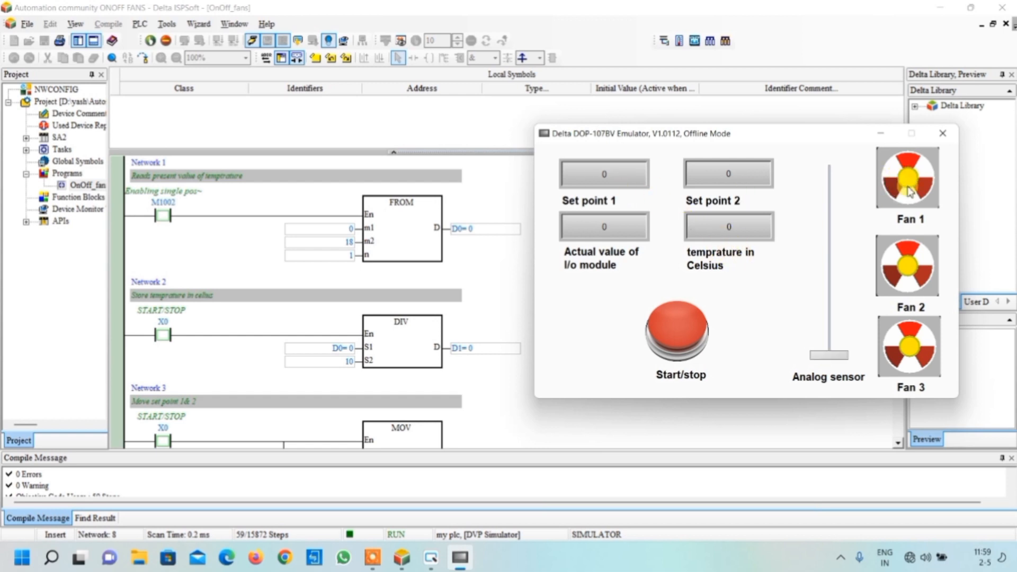
Switch the simulated system on with Start/stop and raise the analog sensor to about 44, then about 256, below Set point 1
{"action": "left_click", "coordinate": [692, 328]}
{"action": "left_click", "coordinate": [684, 326]}
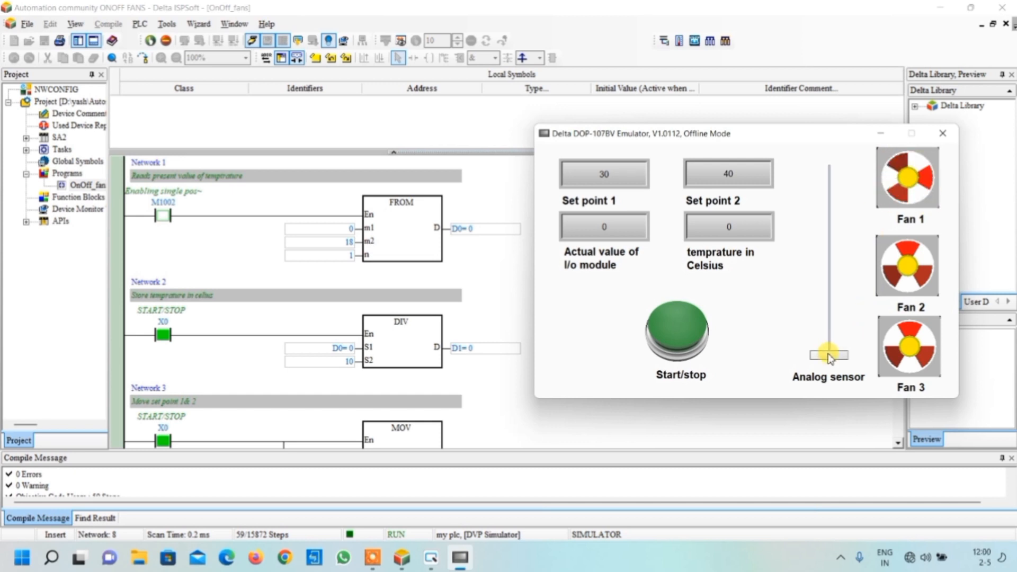
{"action": "left_click_drag", "start_coordinate": [829, 359], "coordinate": [829, 342]}
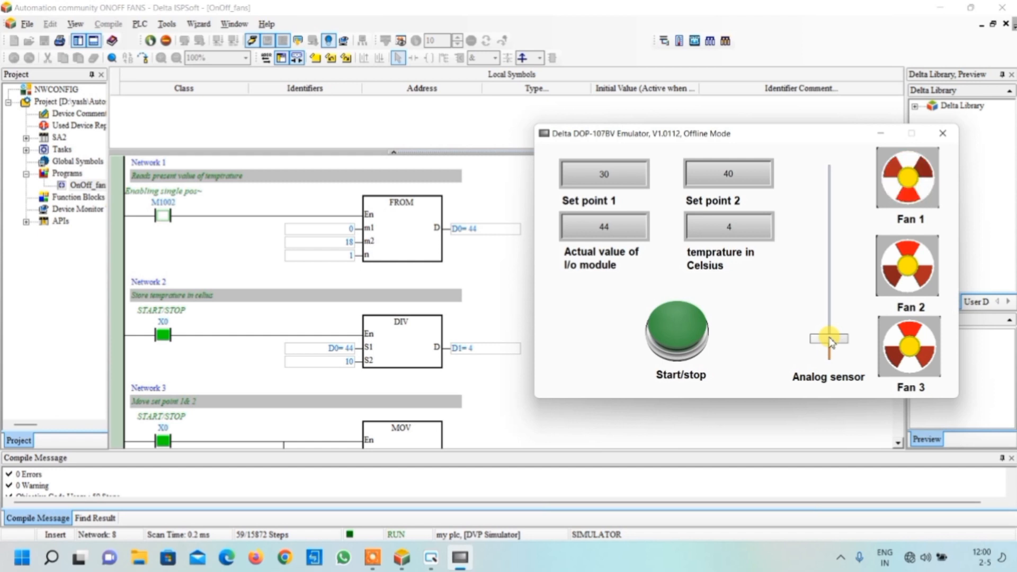
{"action": "left_click_drag", "start_coordinate": [830, 341], "coordinate": [829, 260]}
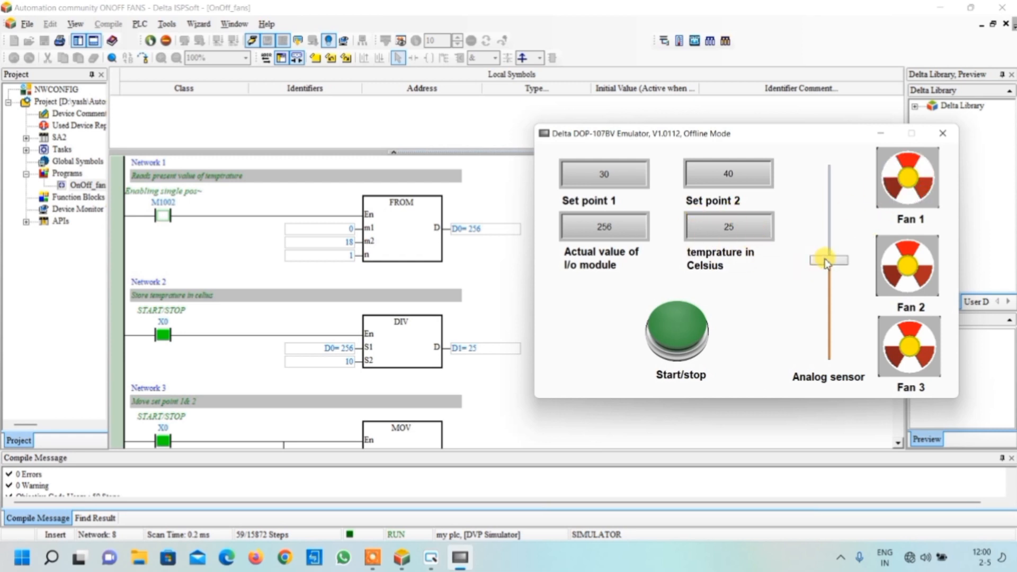
Raise the analog sensor past both set points to about 312 and 421, and lower it again to about 377 and 274
{"action": "left_click_drag", "start_coordinate": [828, 264], "coordinate": [827, 241]}
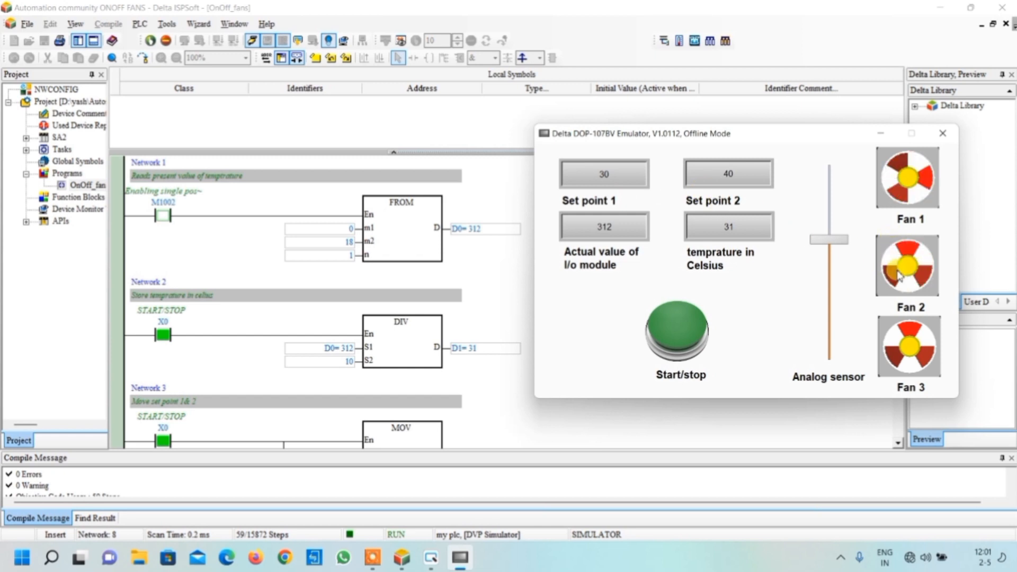
{"action": "left_click", "coordinate": [829, 243]}
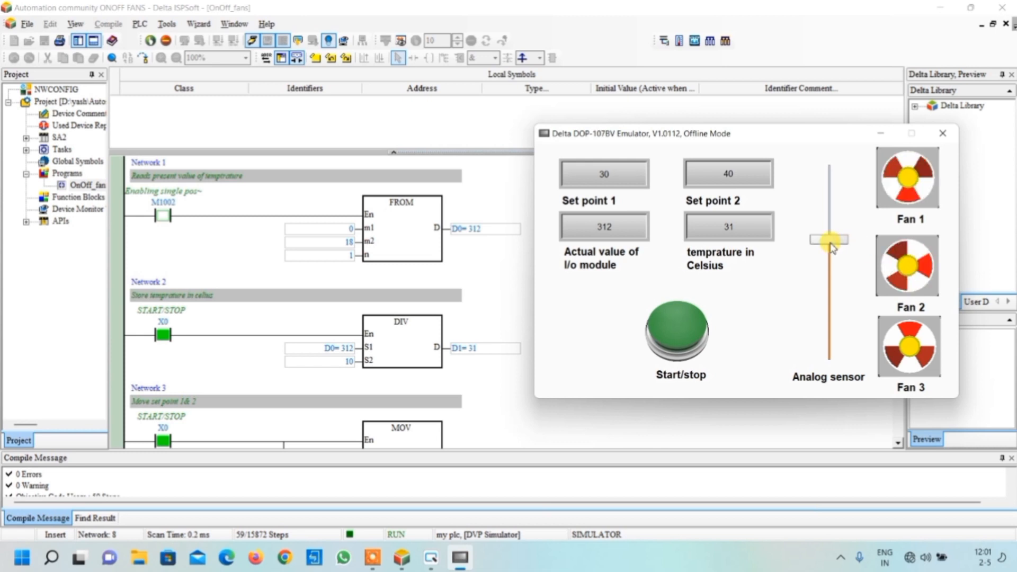
{"action": "left_click_drag", "start_coordinate": [831, 242], "coordinate": [830, 202]}
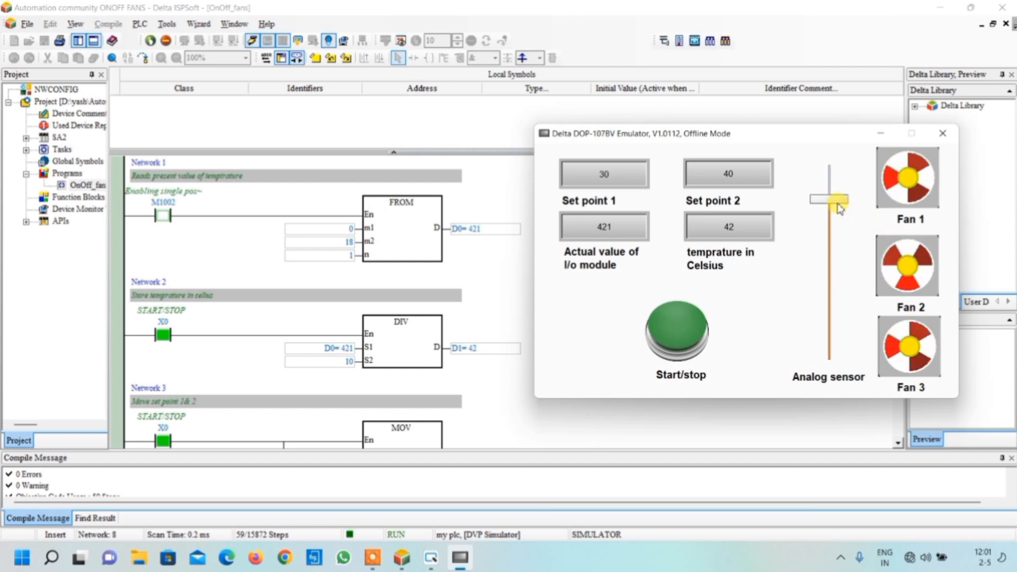
{"action": "left_click_drag", "start_coordinate": [839, 207], "coordinate": [837, 224]}
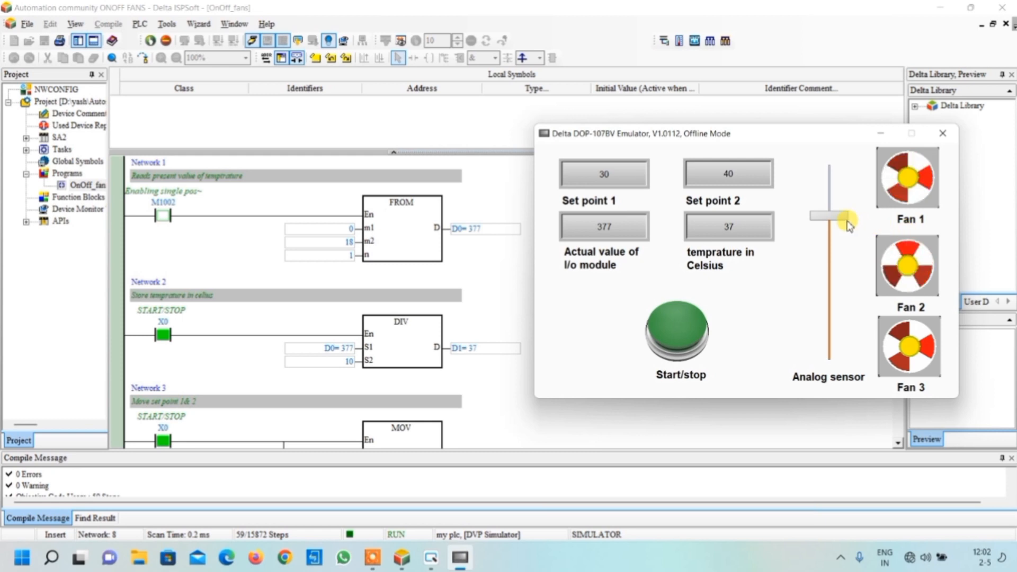
{"action": "left_click_drag", "start_coordinate": [837, 222], "coordinate": [835, 257]}
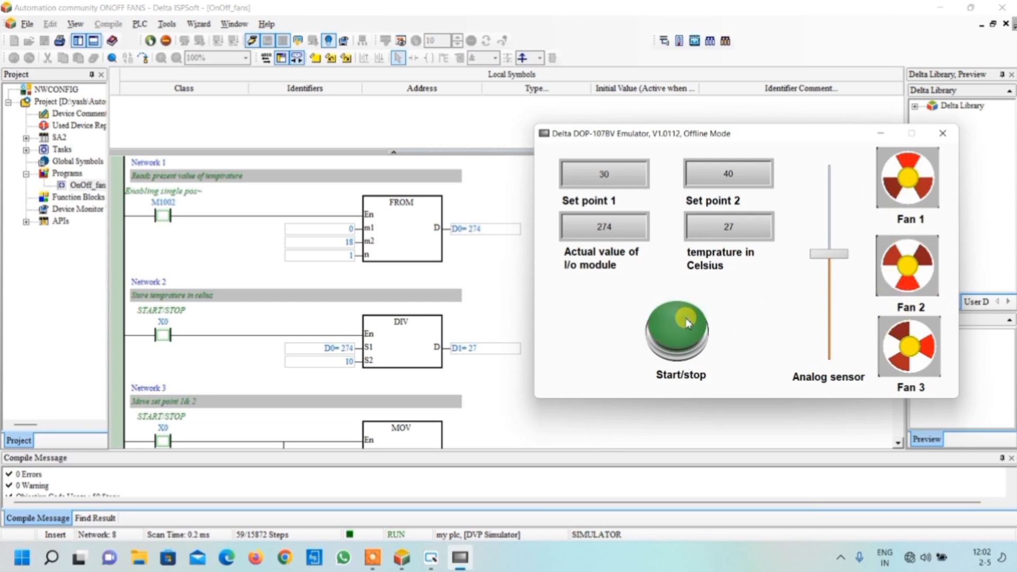
Raise the analog sensor to about 479, above Set point 2, and switch the simulated system off with Start/stop
{"action": "left_click_drag", "start_coordinate": [823, 253], "coordinate": [827, 178]}
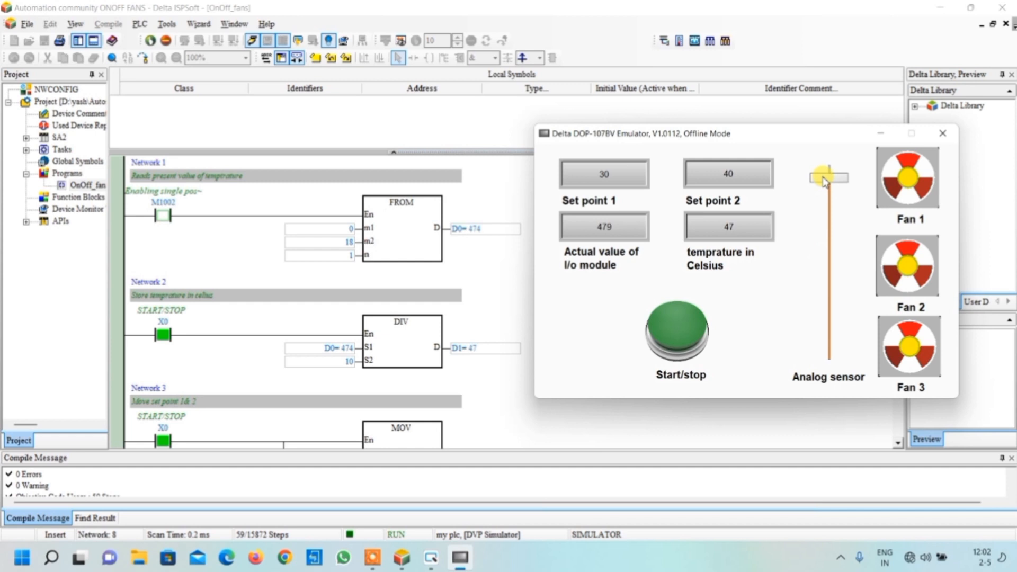
{"action": "left_click", "coordinate": [675, 330]}
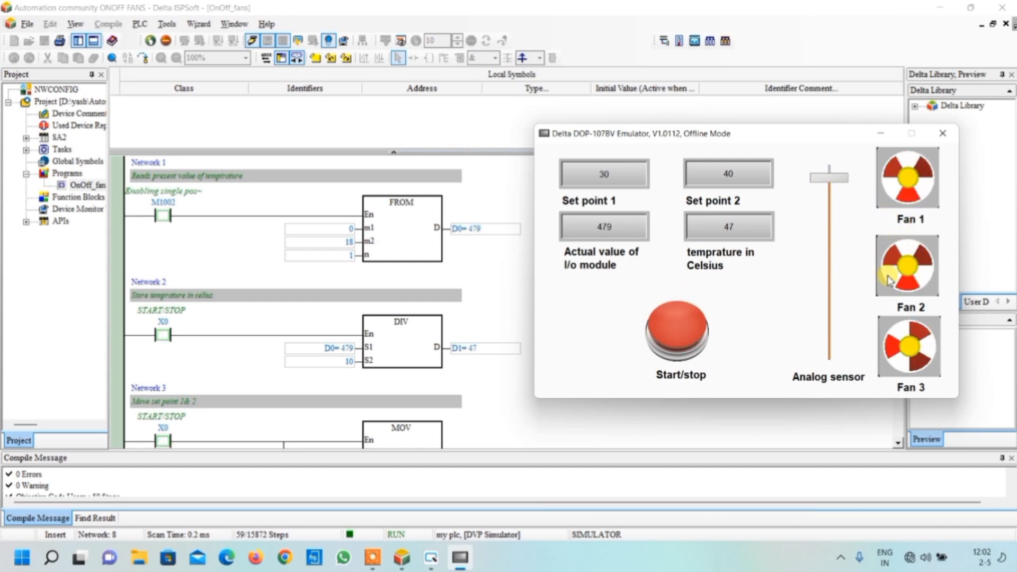